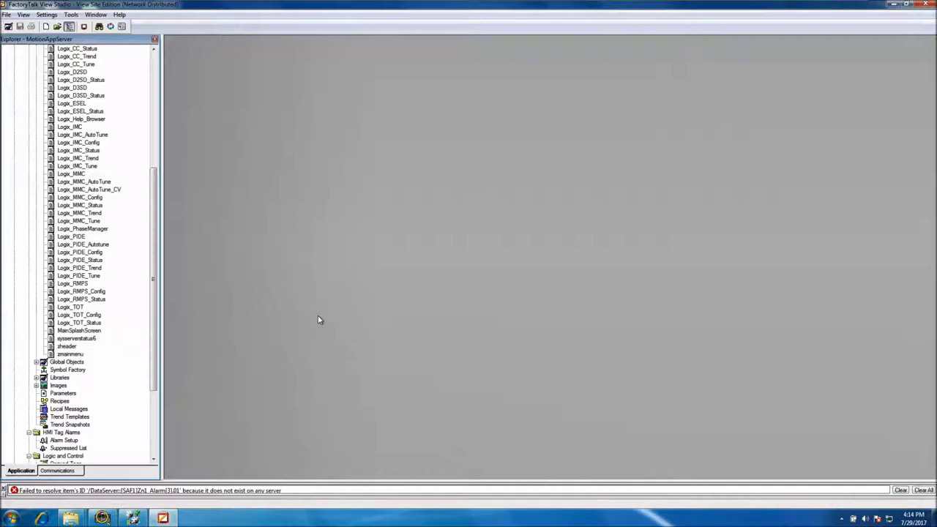
Run the Servo Motion HMI in the SE Client with the preselected configuration, then close it.
left_click(84, 27)
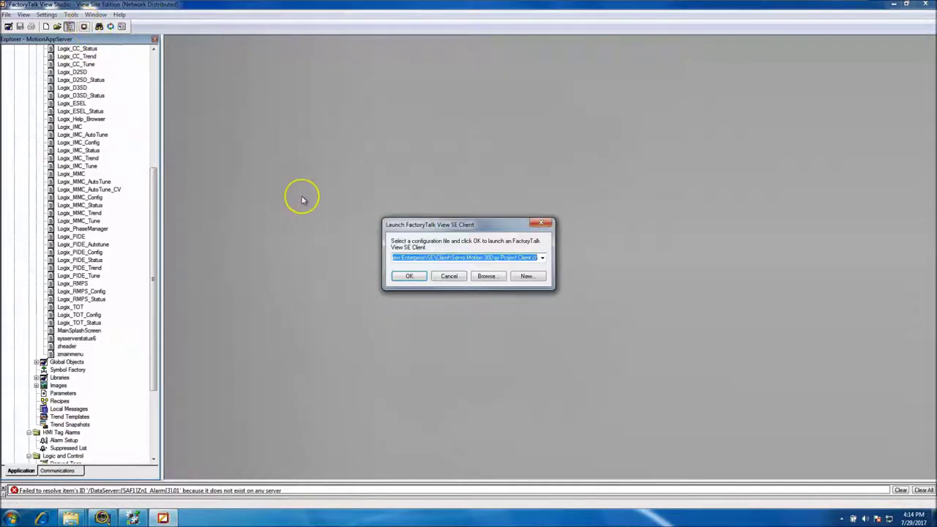
left_click(407, 277)
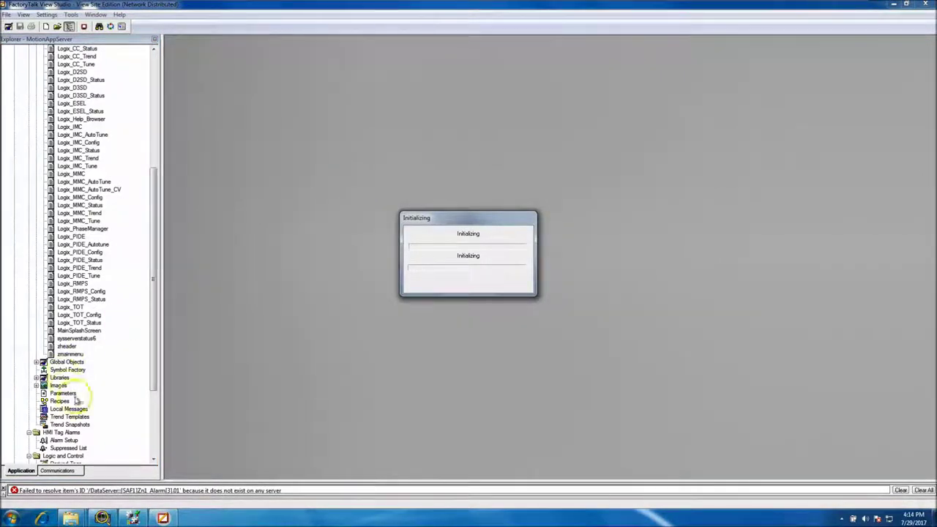
left_click_drag(150, 379, 71, 422)
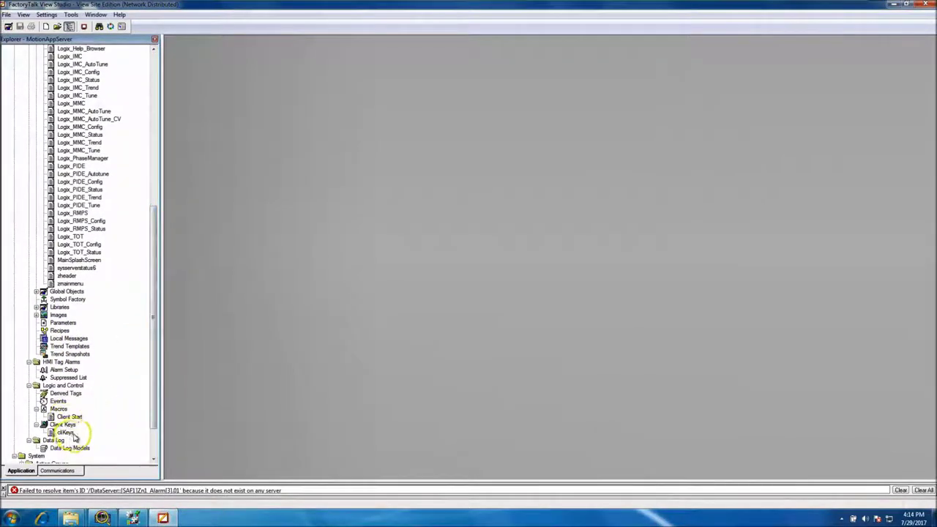
left_click_drag(153, 421, 156, 329)
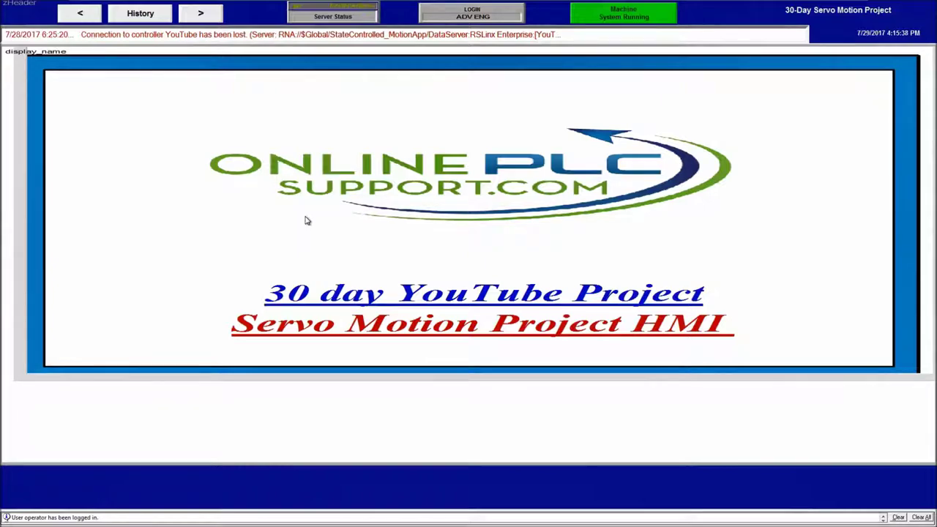
key("alt+F4")
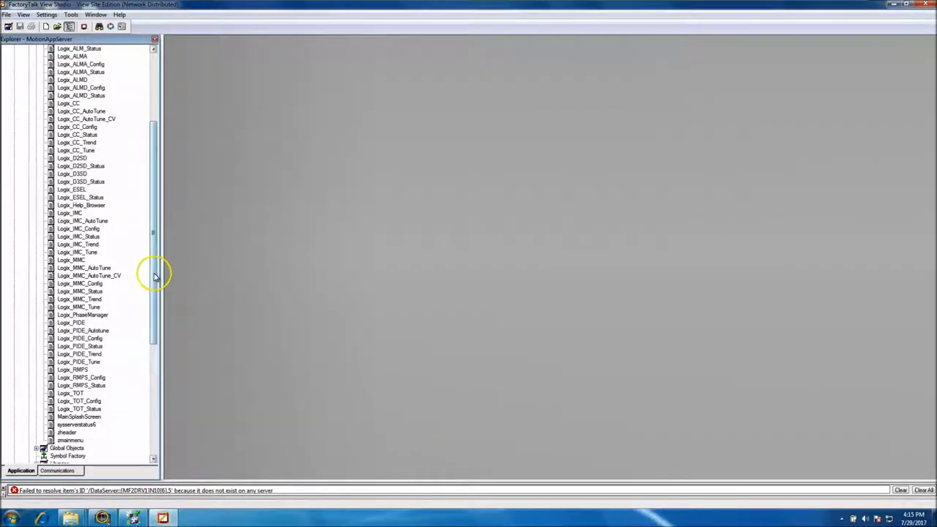
Create a new blank display in the Displays folder.
left_click_drag(155, 276, 150, 157)
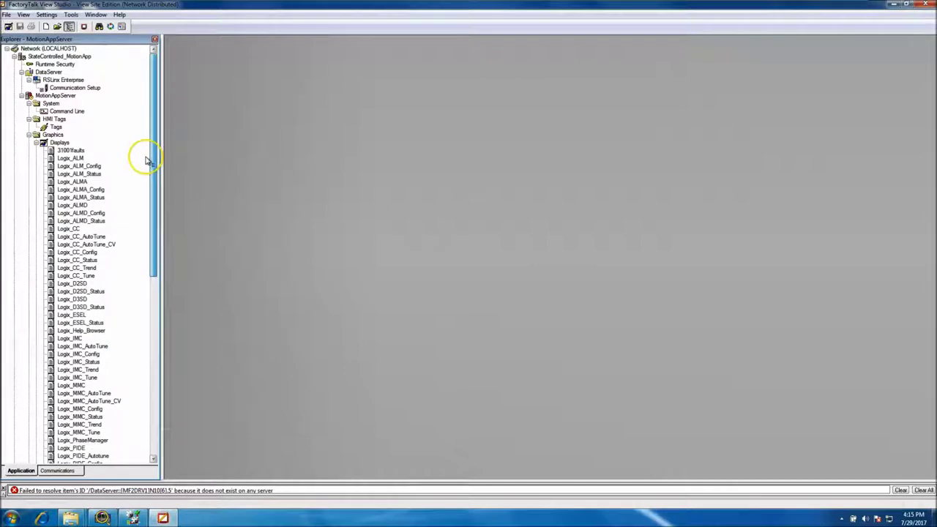
left_click(61, 145)
right_click(62, 147)
left_click(78, 150)
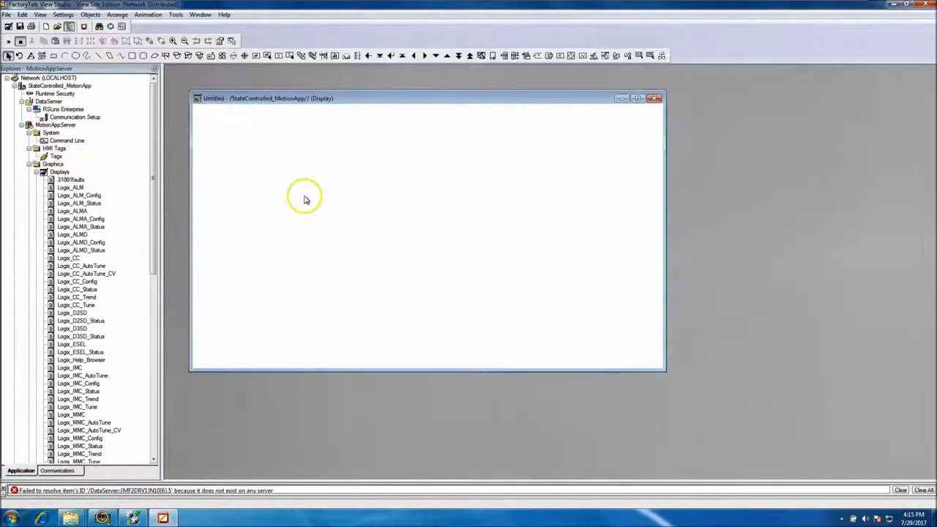
Set the display size in pixels to 1280 × 1024 in Display Settings.
right_click(369, 217)
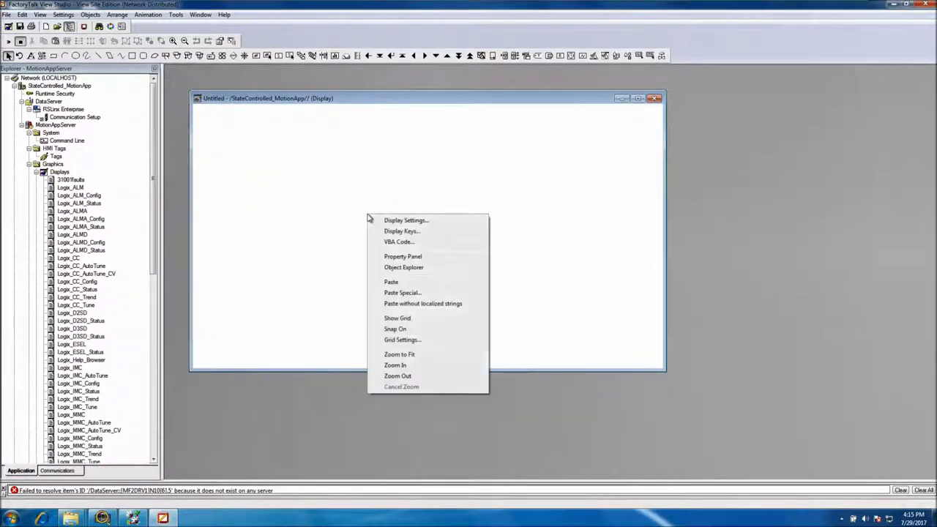
left_click(388, 220)
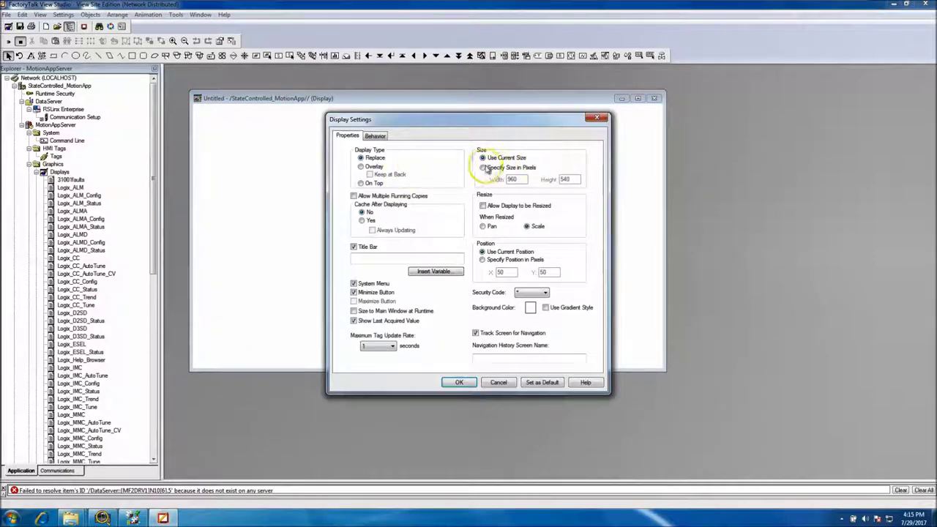
left_click(483, 168)
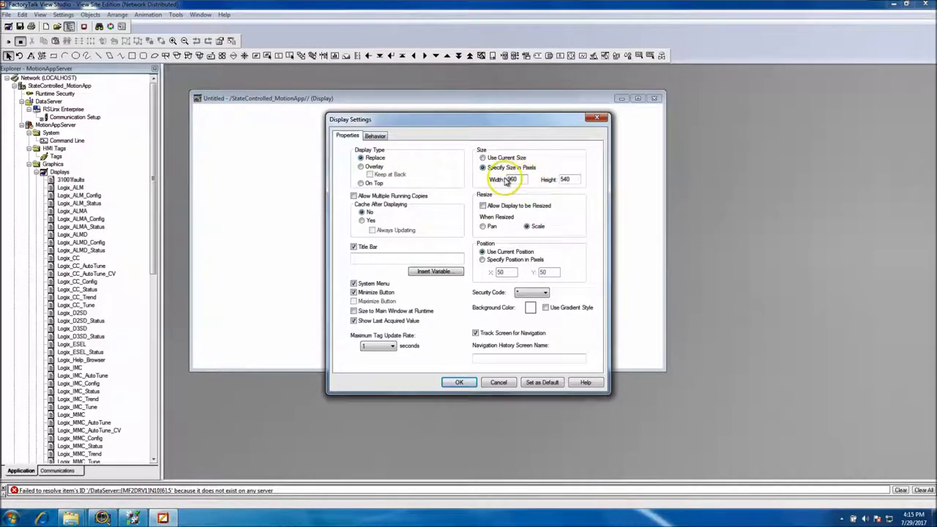
left_click_drag(519, 179, 481, 183)
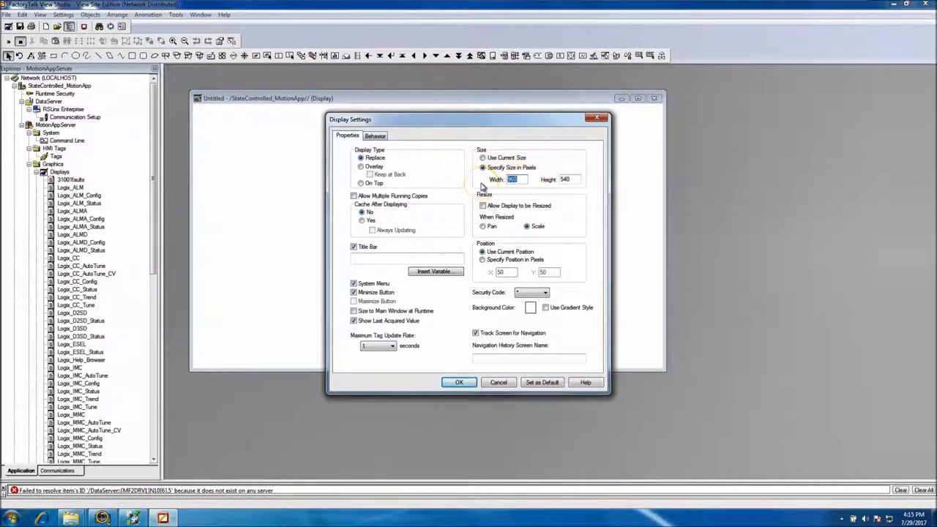
double_click(521, 178)
double_click(562, 180)
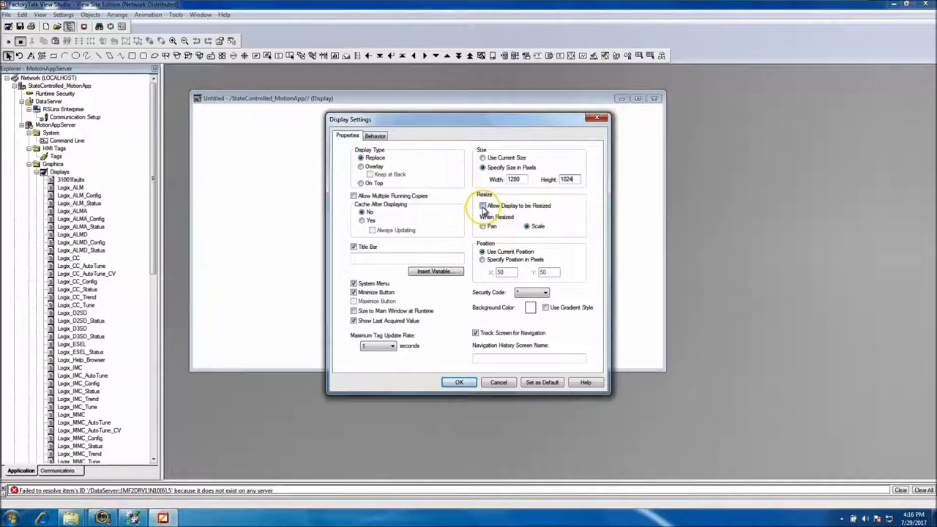
Remove the minimize button, size to main window, and set a dark grey background.
left_click(354, 293)
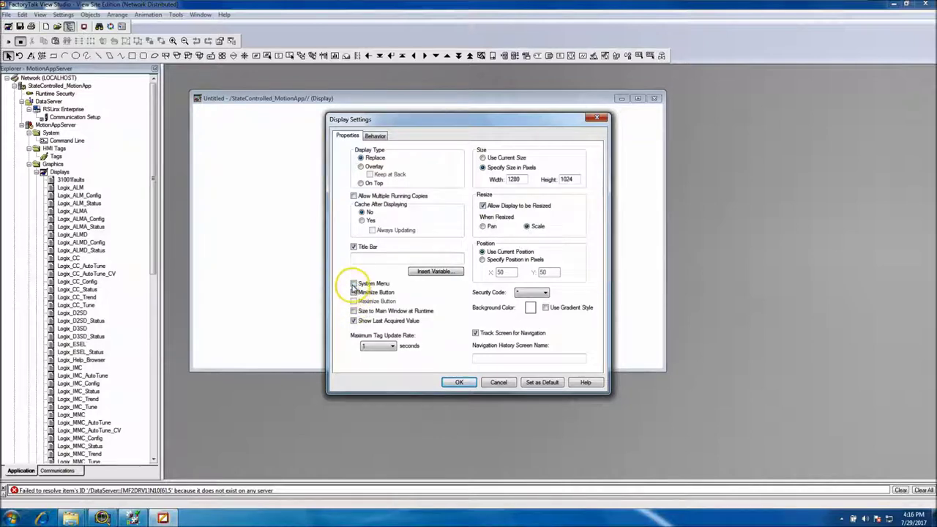
left_click(354, 284)
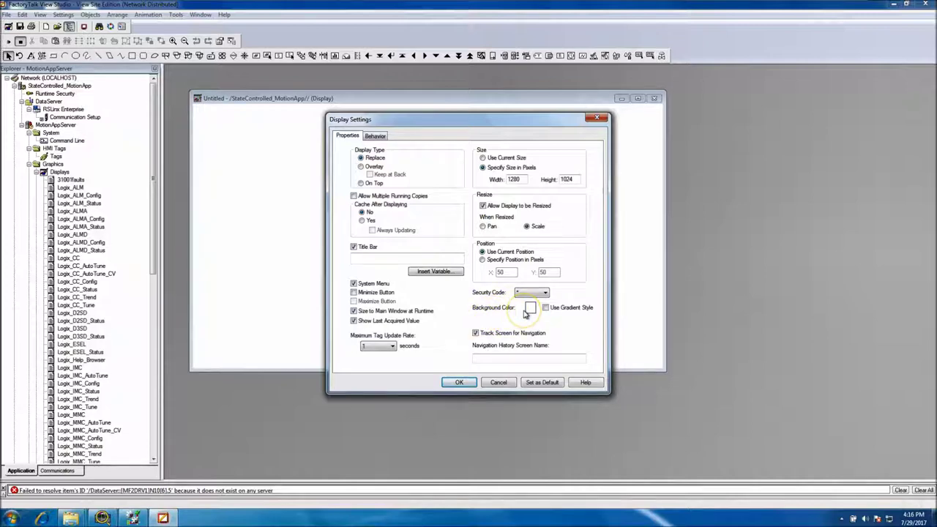
left_click(529, 308)
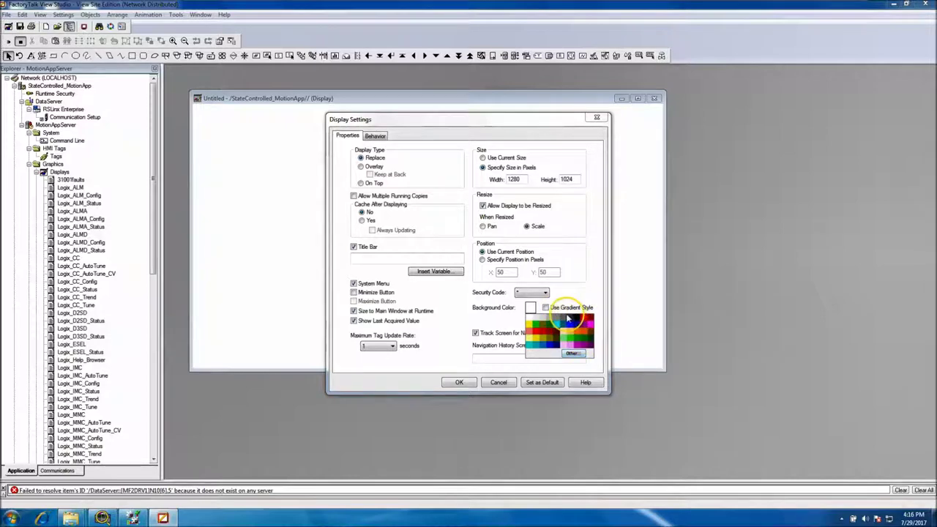
left_click(566, 322)
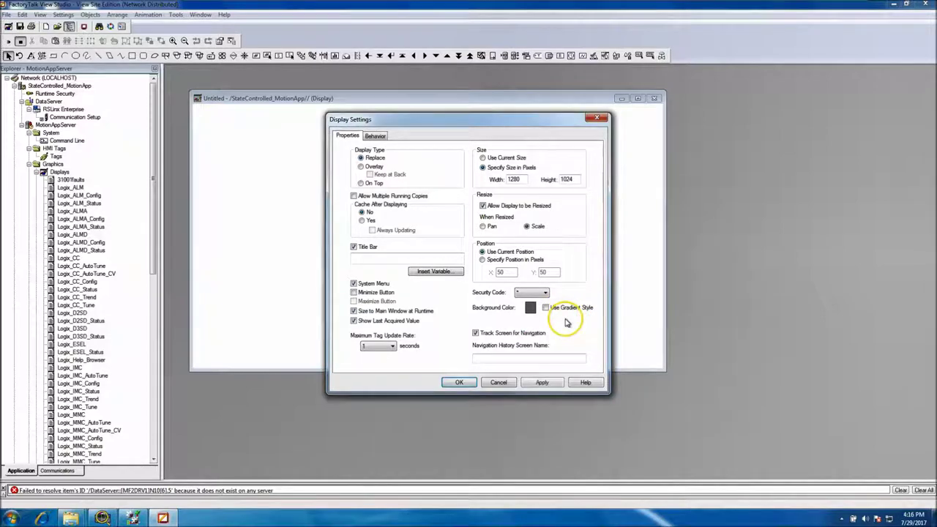
left_click(530, 308)
left_click(569, 322)
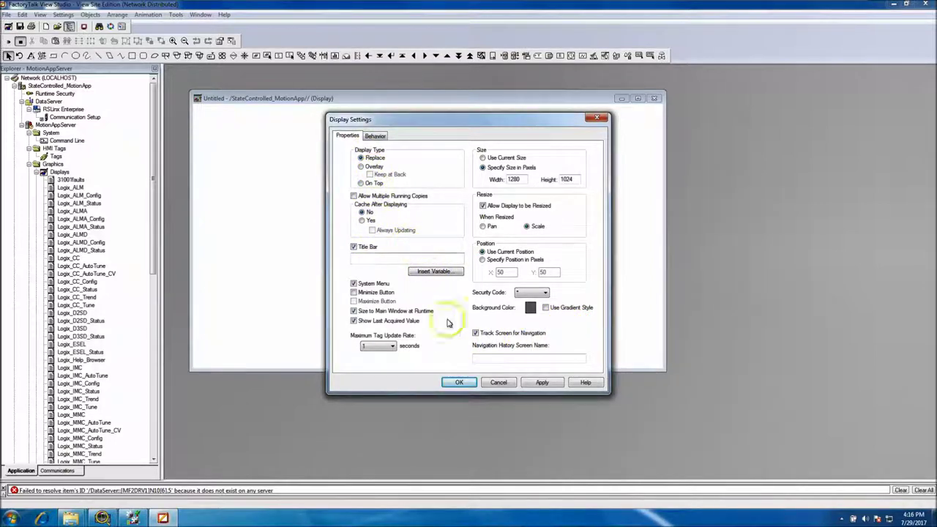
left_click(530, 385)
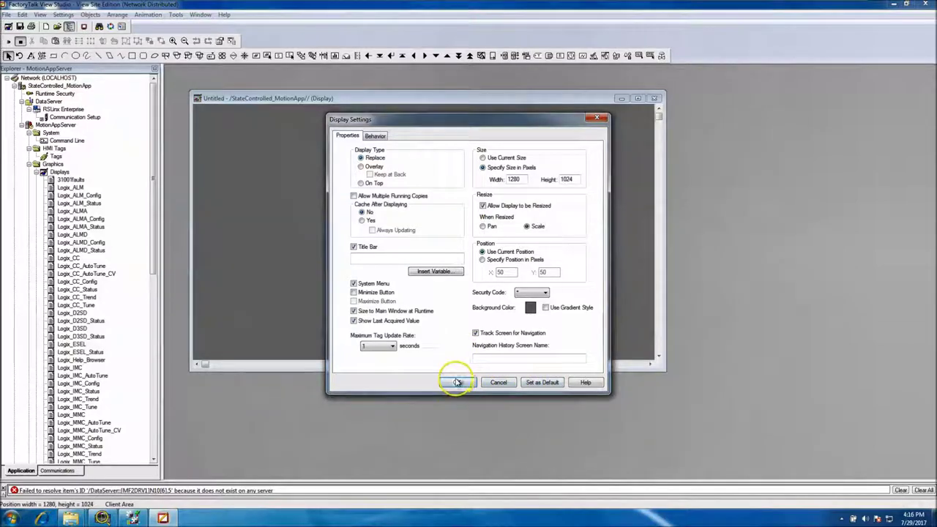
left_click(458, 382)
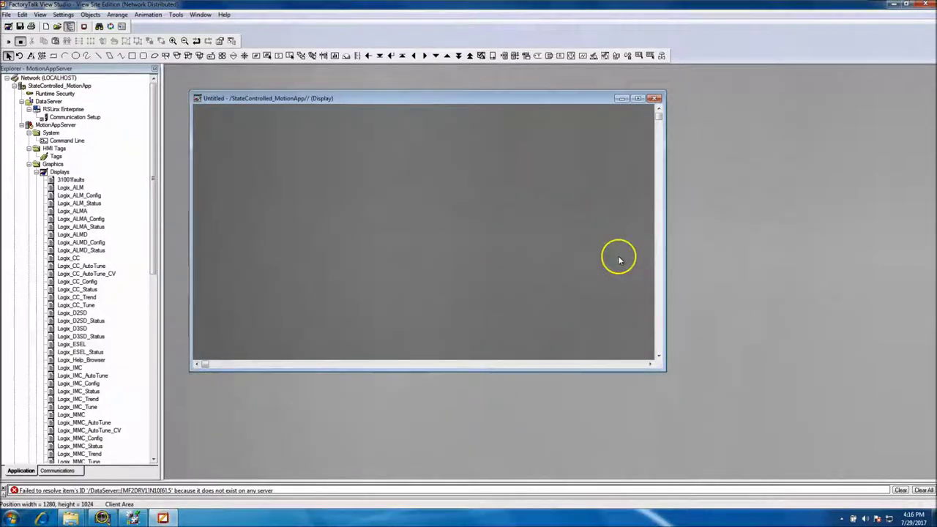
Maximise the display window and drag its edge to make it about 1161 × 1029 pixels.
left_click(637, 99)
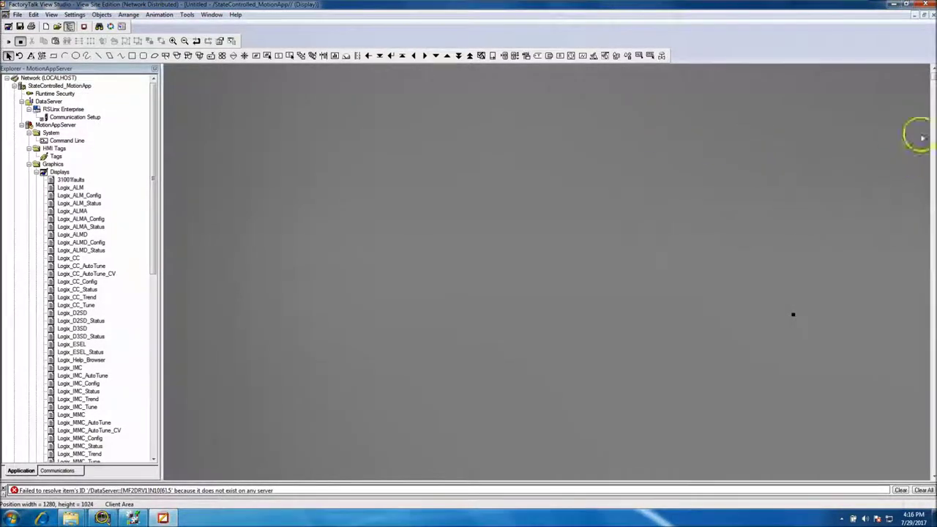
left_click_drag(932, 77, 817, 330)
left_click(794, 315)
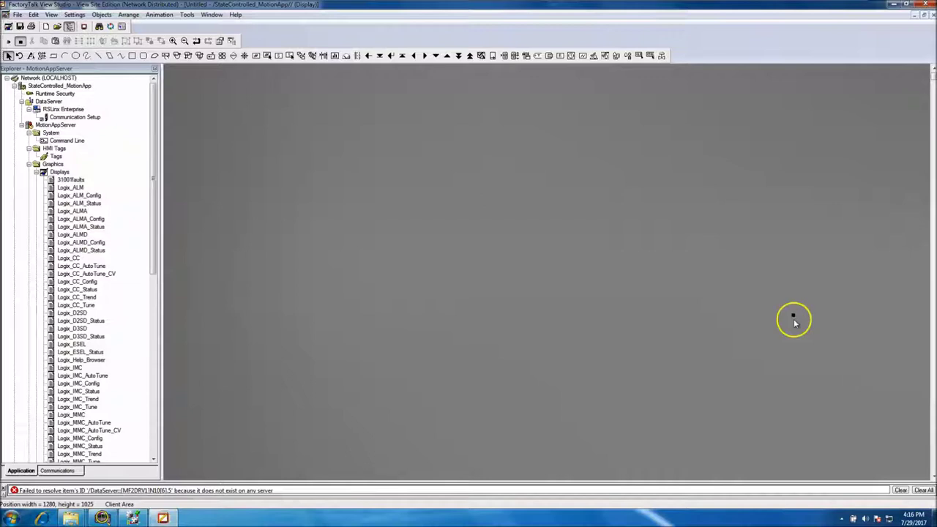
left_click_drag(794, 316, 734, 317)
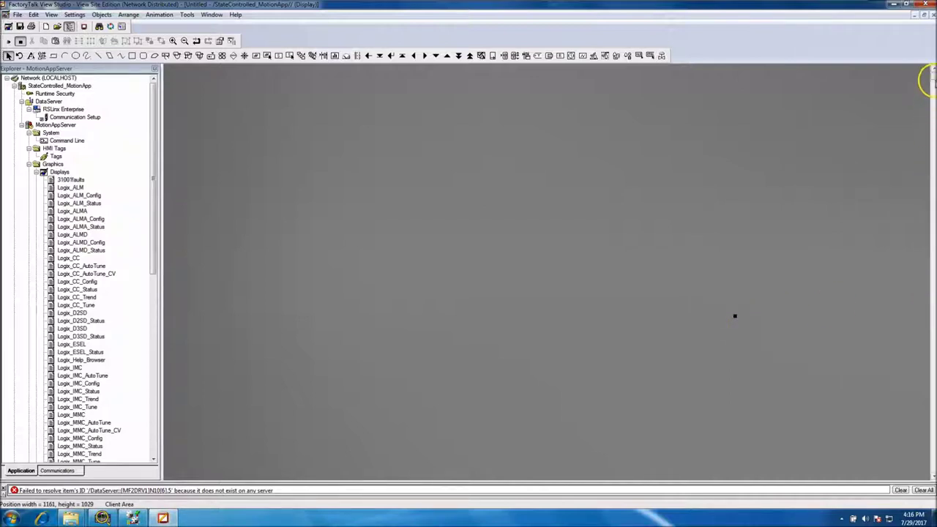
left_click_drag(931, 79, 922, 55)
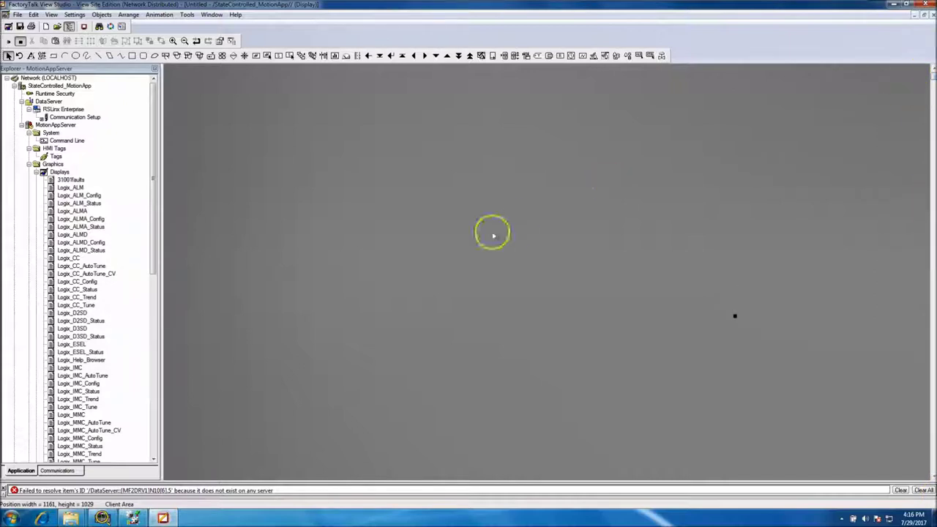
right_click(440, 242)
Set the display to width 1024 and height 960 with Use Current Size, and confirm.
left_click(450, 248)
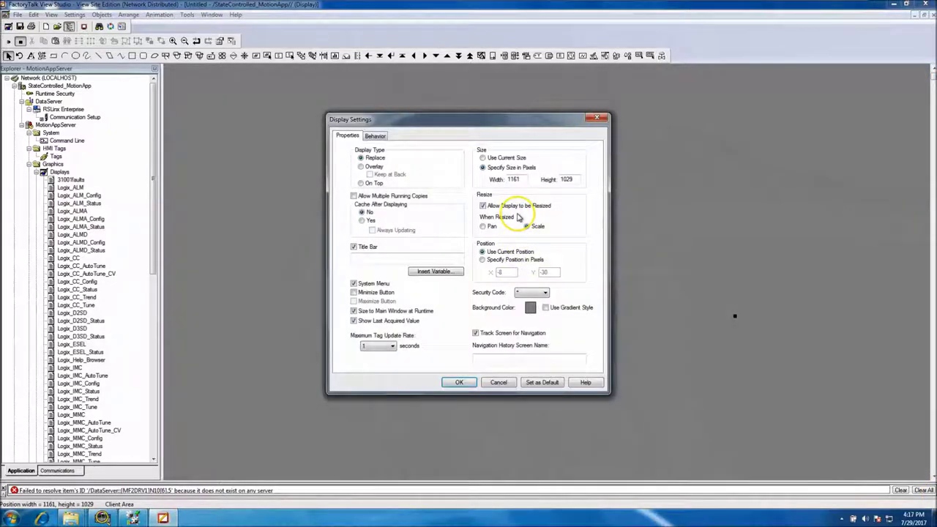
left_click_drag(522, 179, 489, 179)
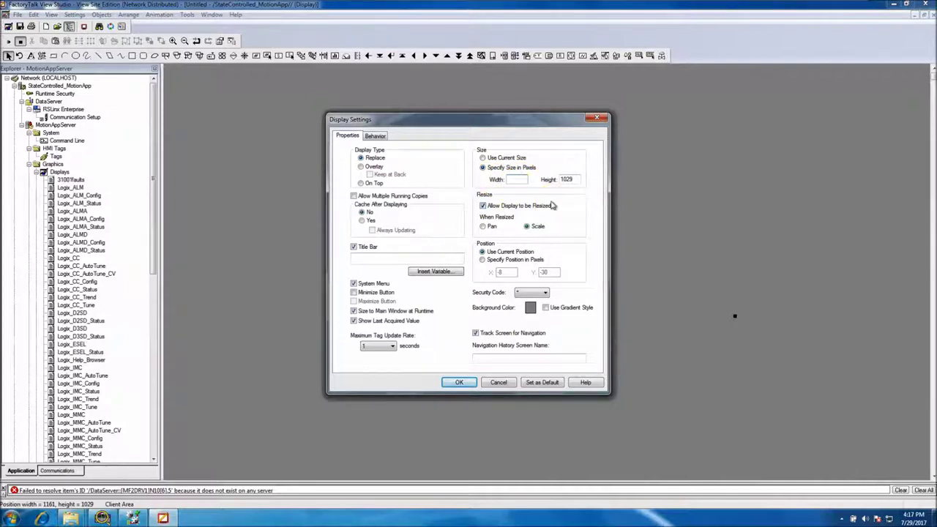
type("1024")
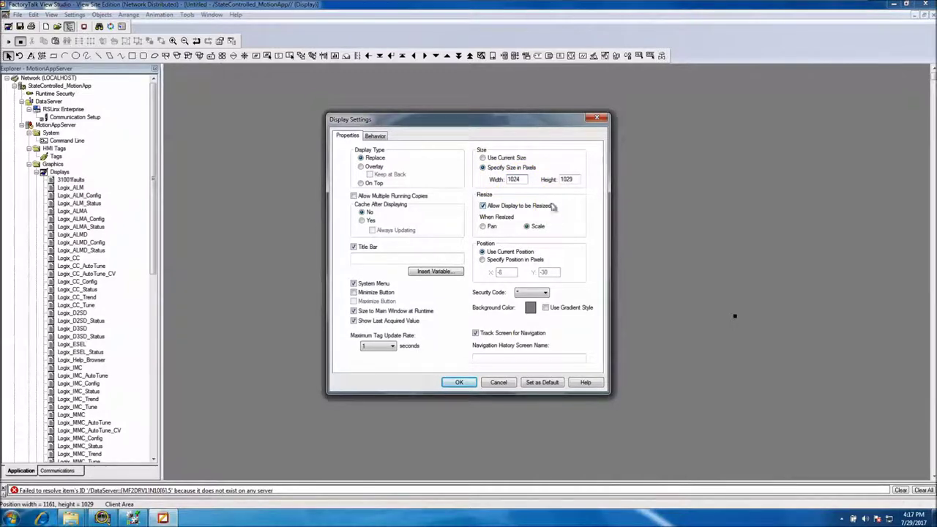
left_click_drag(575, 180, 552, 186)
left_click(481, 159)
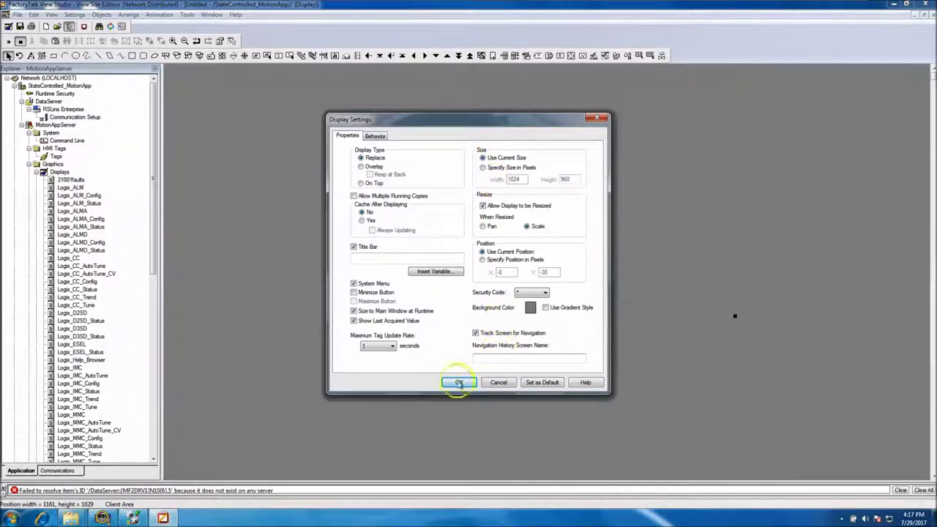
left_click(458, 382)
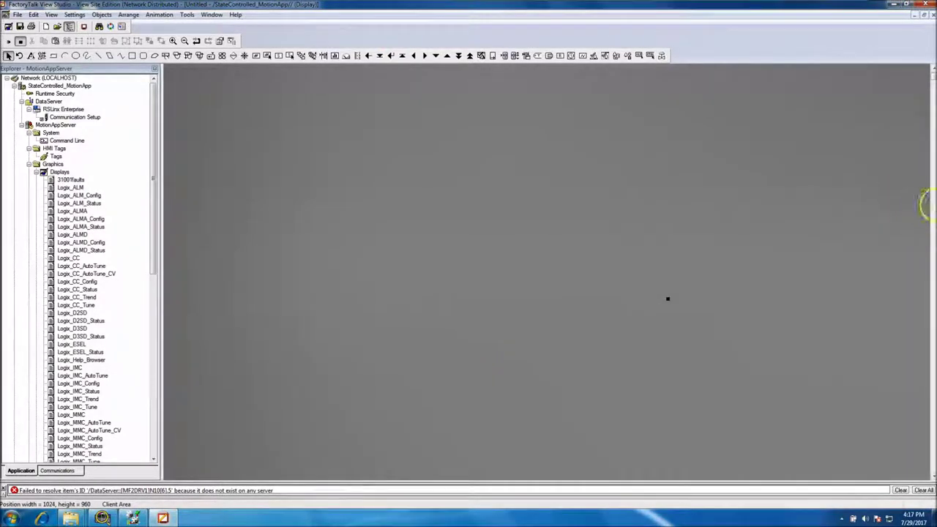
Restore the Untitled display to a floating window and drag its edges wider and taller.
left_click(931, 474)
left_click(932, 92)
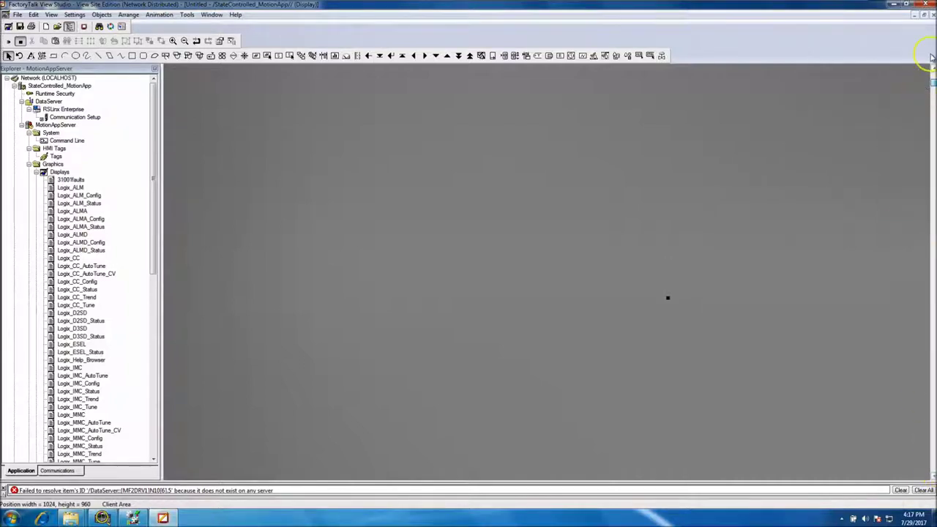
left_click(926, 15)
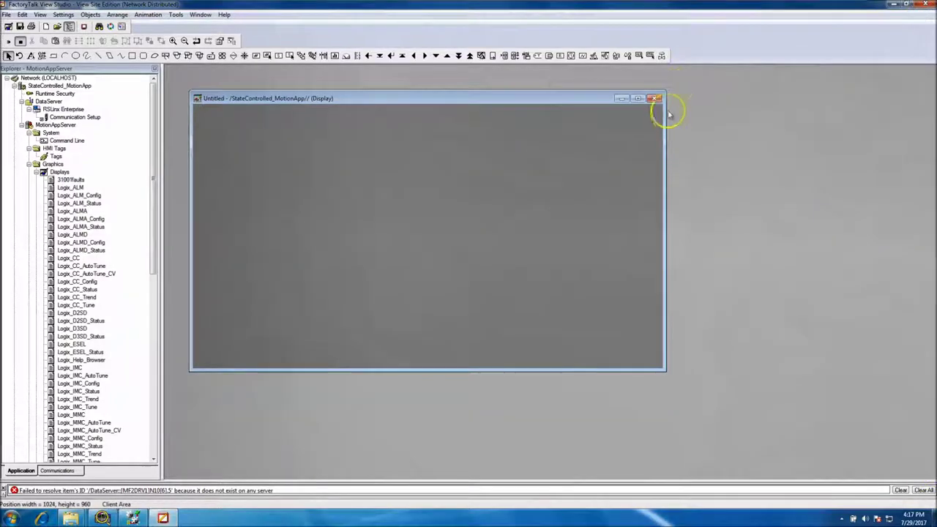
left_click_drag(664, 121, 701, 174)
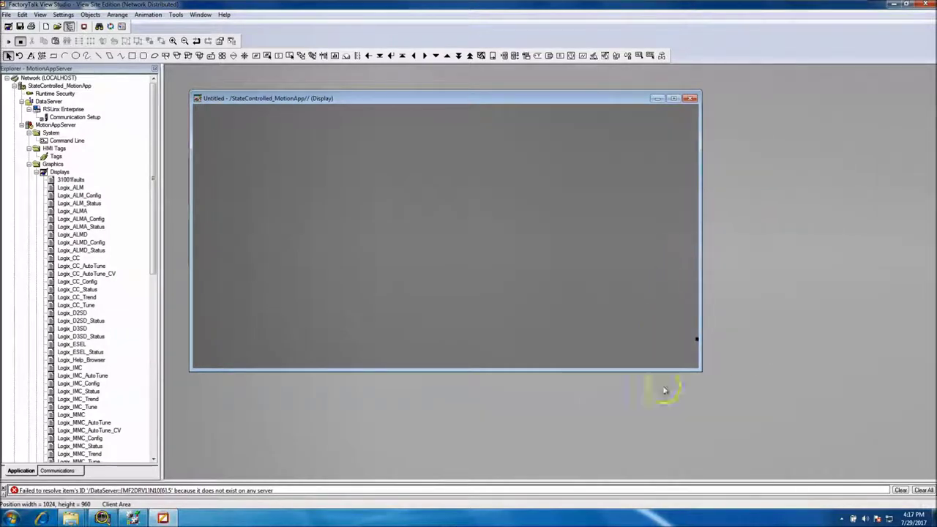
left_click_drag(661, 370, 658, 415)
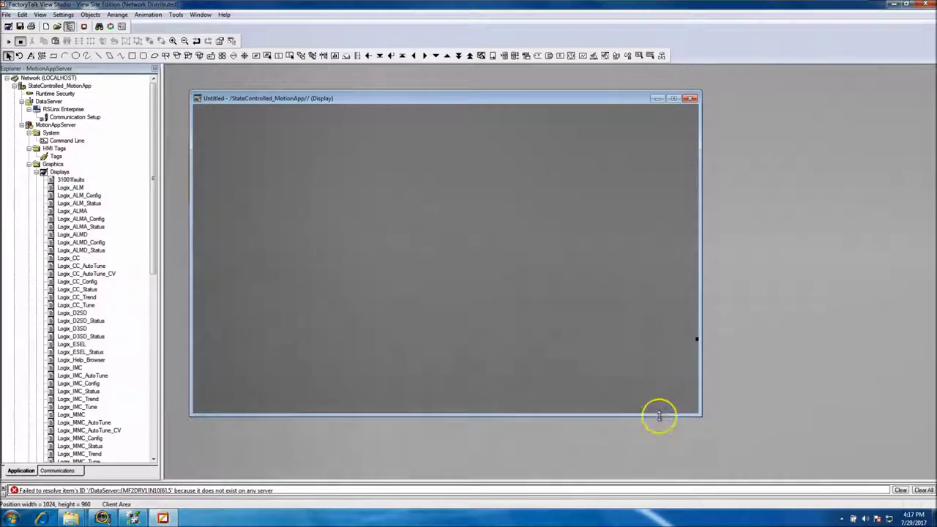
left_click_drag(701, 370, 803, 386)
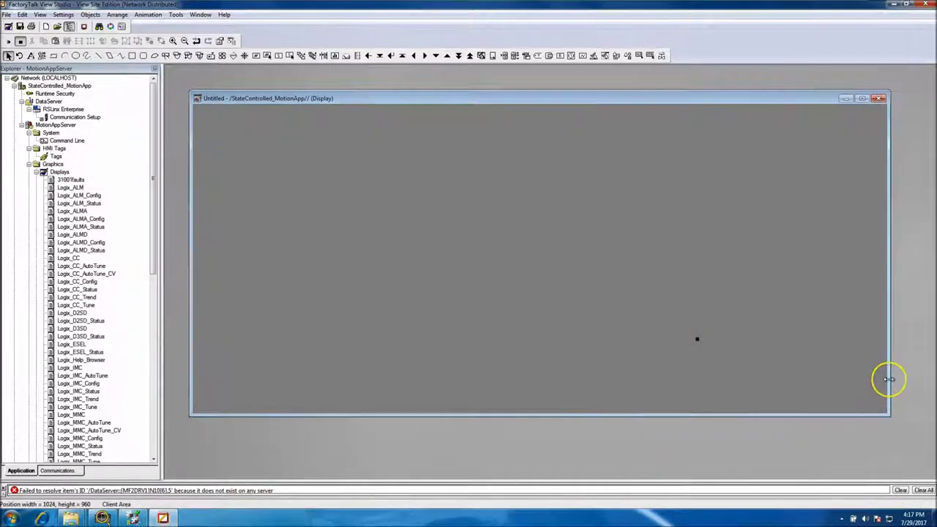
left_click_drag(889, 379, 920, 388)
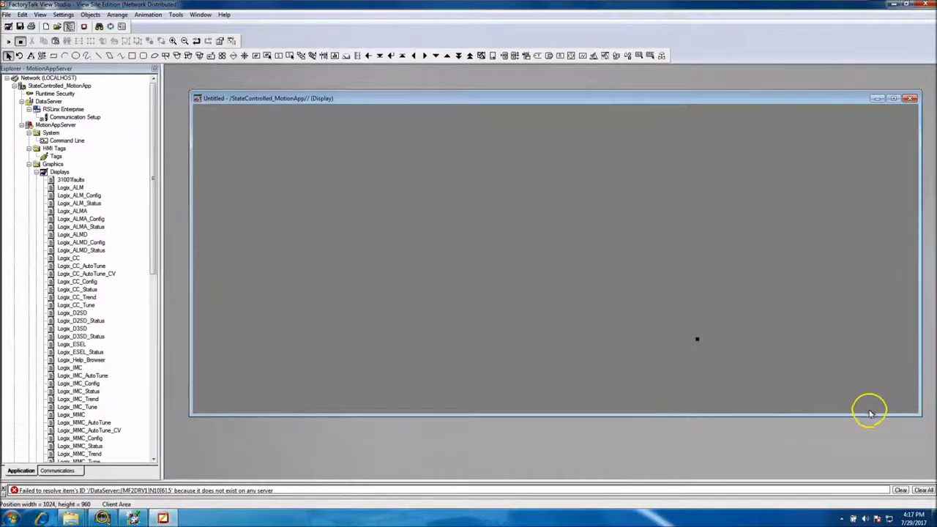
left_click_drag(869, 414, 861, 508)
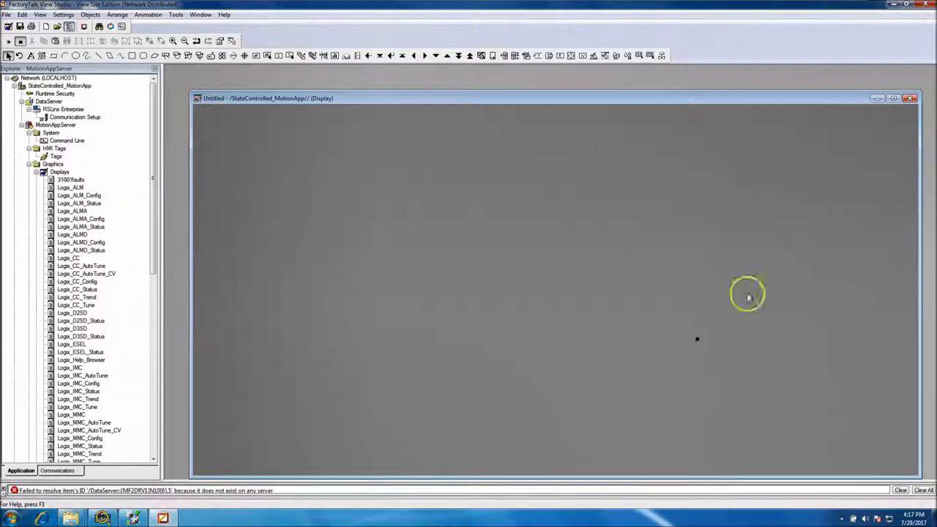
Close the Untitled display without saving and create a fresh display.
left_click(911, 98)
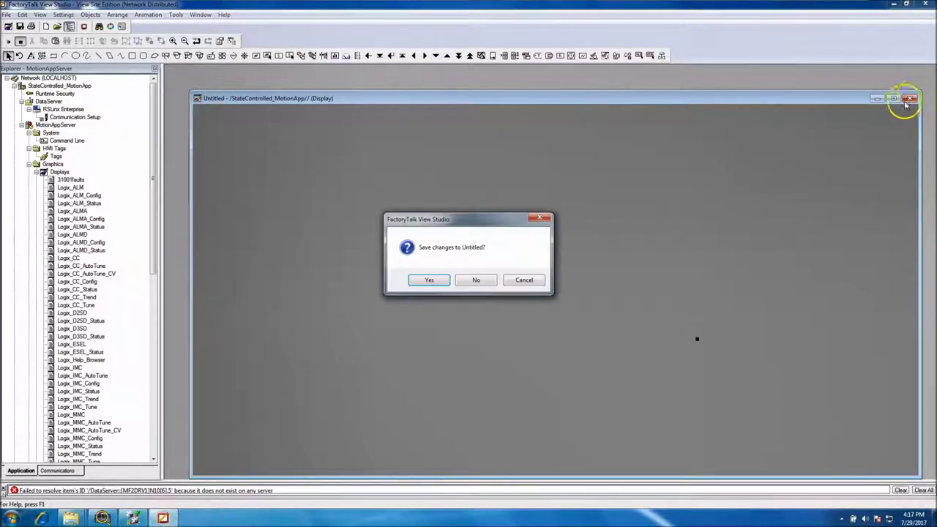
left_click(475, 280)
left_click(59, 143)
right_click(59, 143)
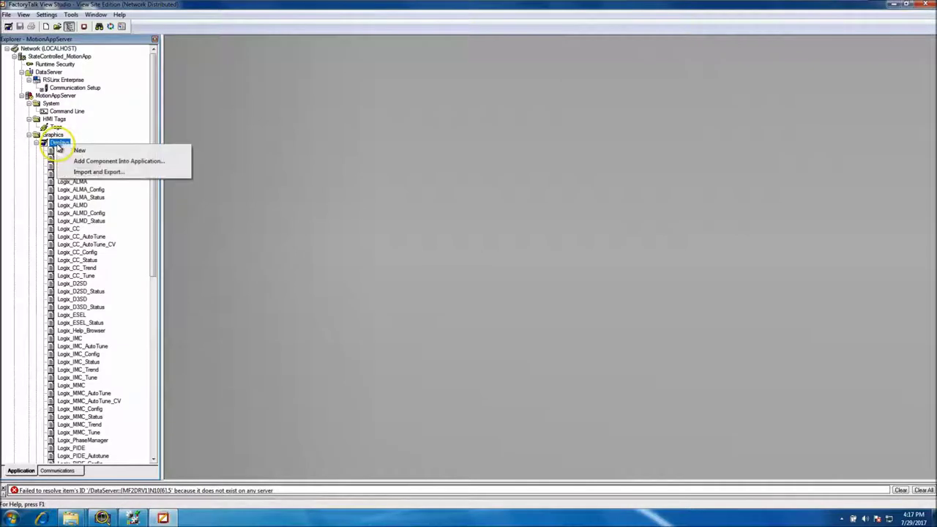
left_click(66, 150)
Make it resizable, sized to main window, dark grey, without system menu or minimize; enlarge window.
right_click(298, 215)
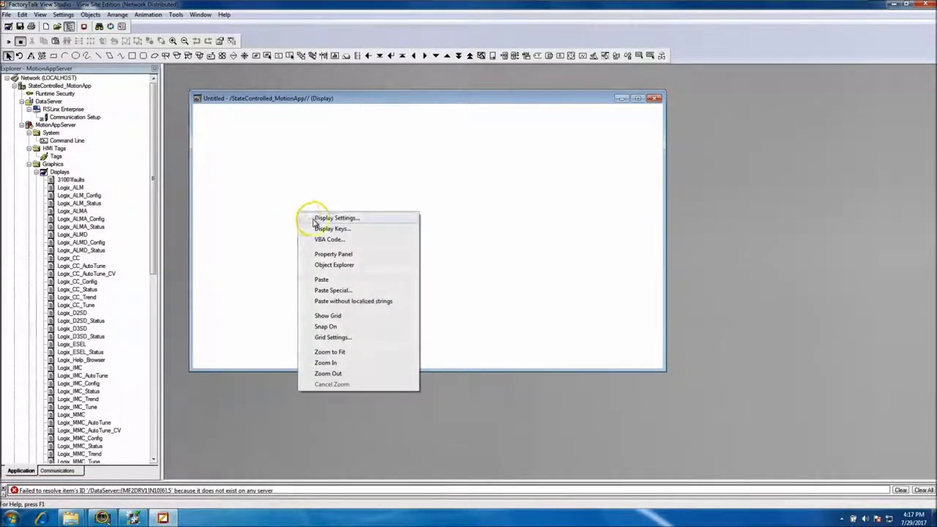
left_click(316, 218)
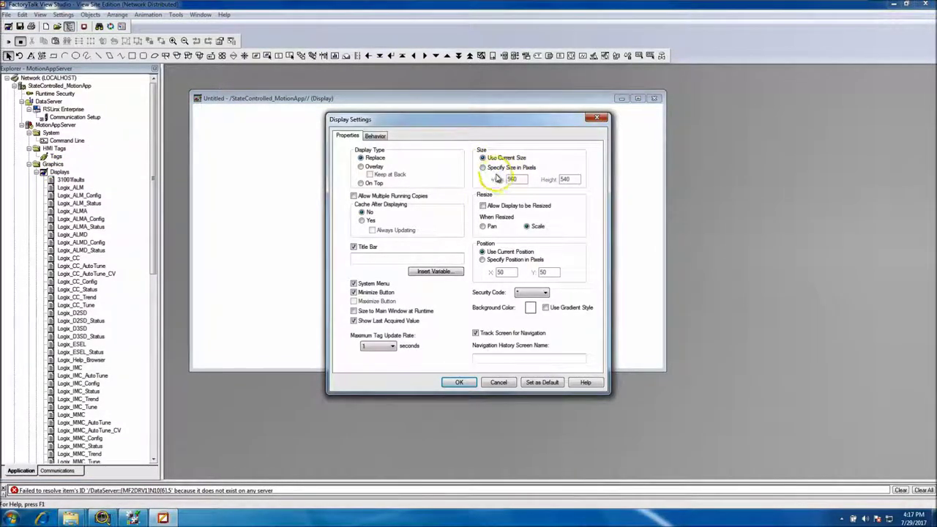
left_click(482, 205)
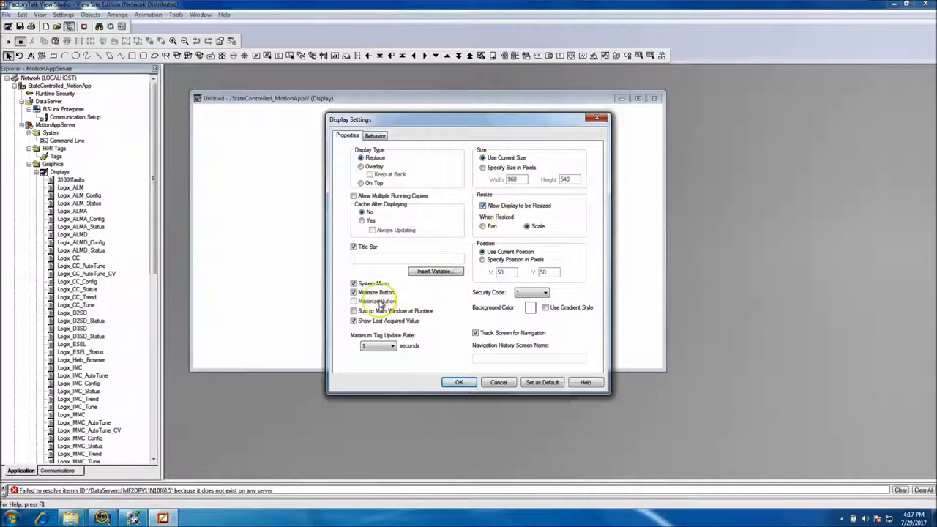
left_click(353, 283)
left_click(354, 292)
left_click(354, 310)
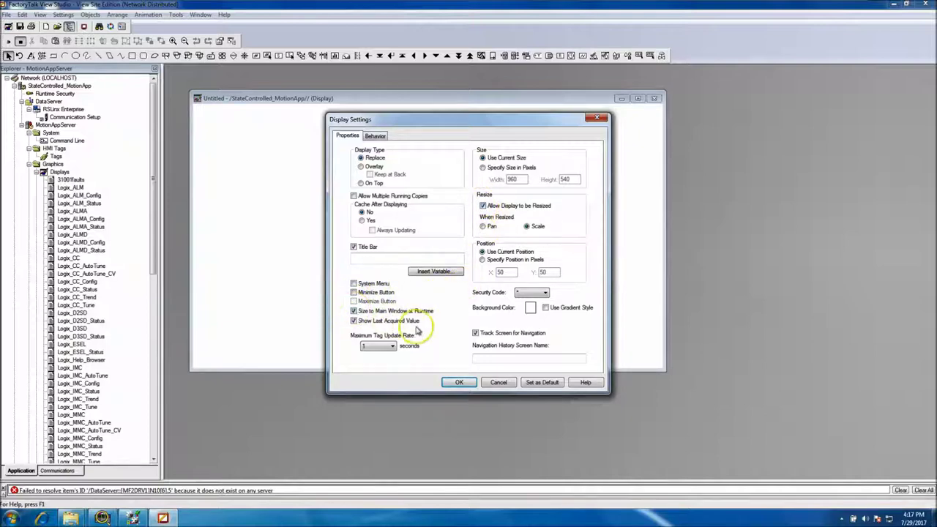
left_click(530, 307)
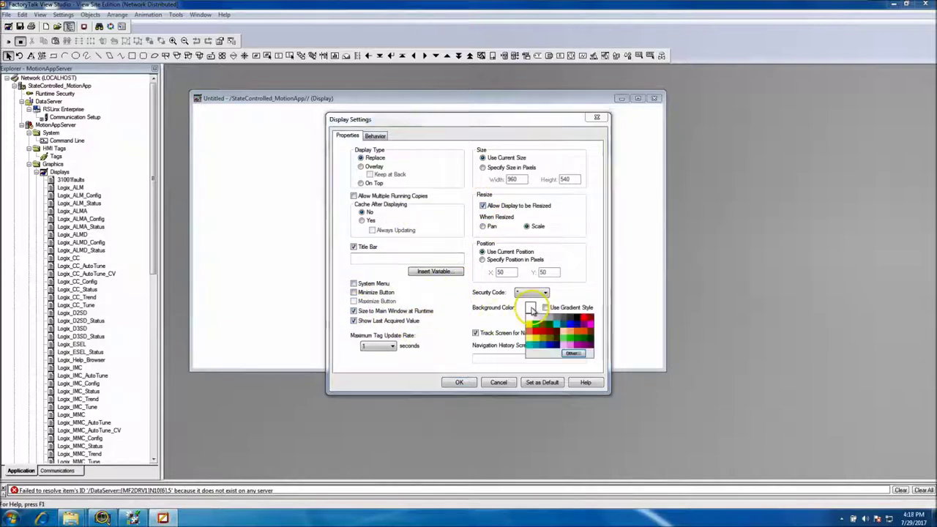
left_click(567, 321)
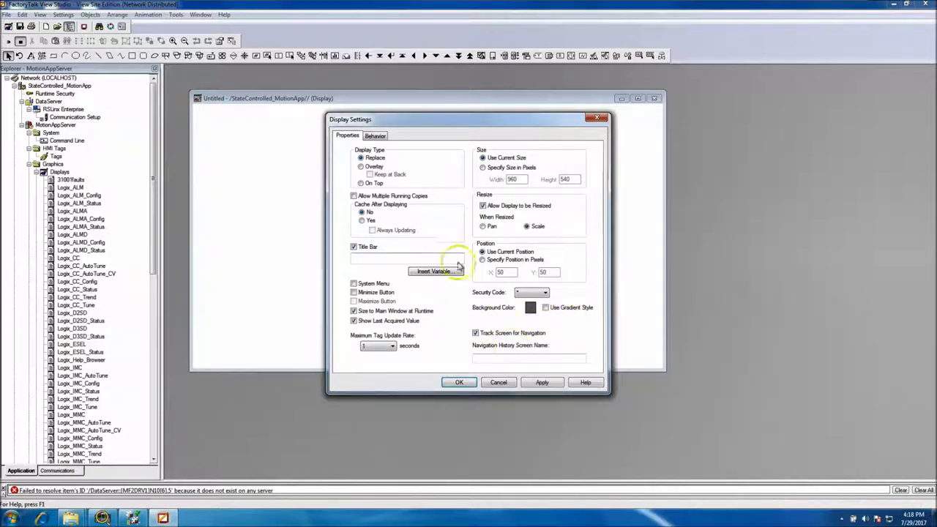
left_click(540, 382)
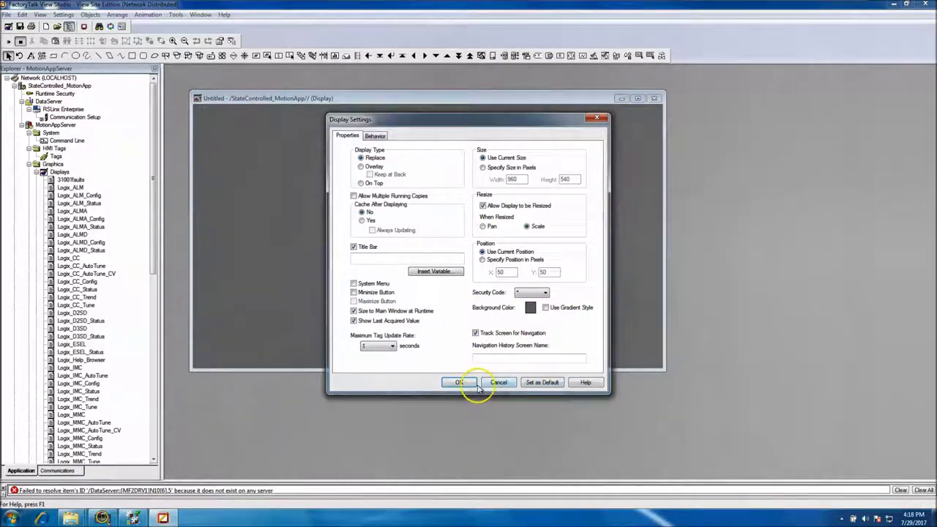
left_click(461, 382)
left_click_drag(663, 273, 922, 298)
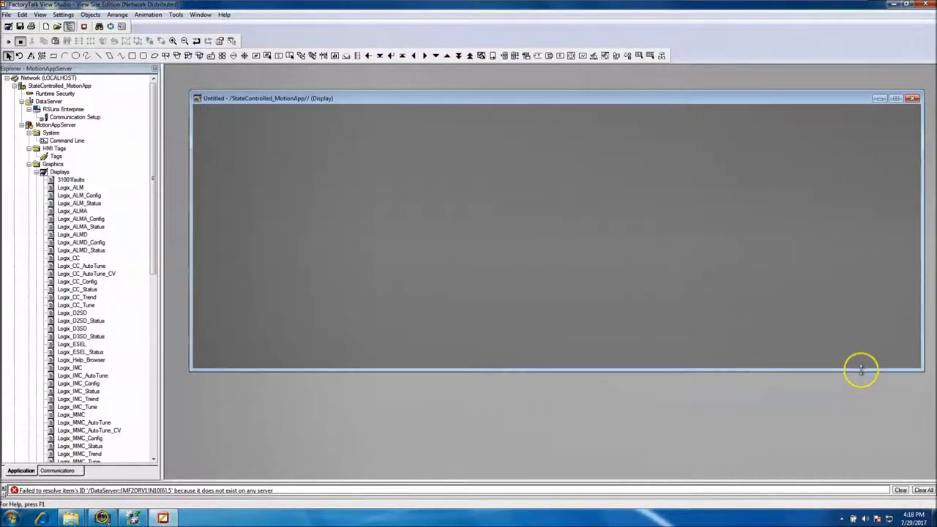
left_click_drag(861, 370, 858, 475)
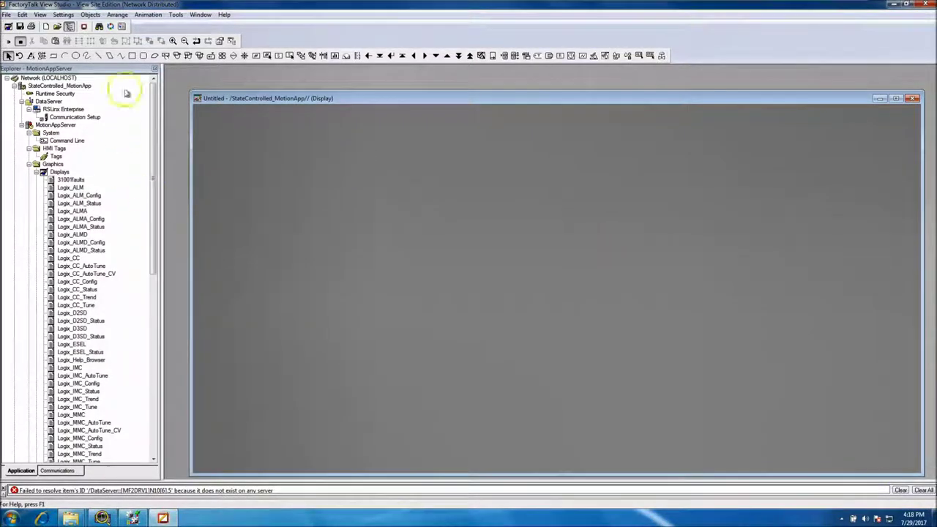
left_click(90, 15)
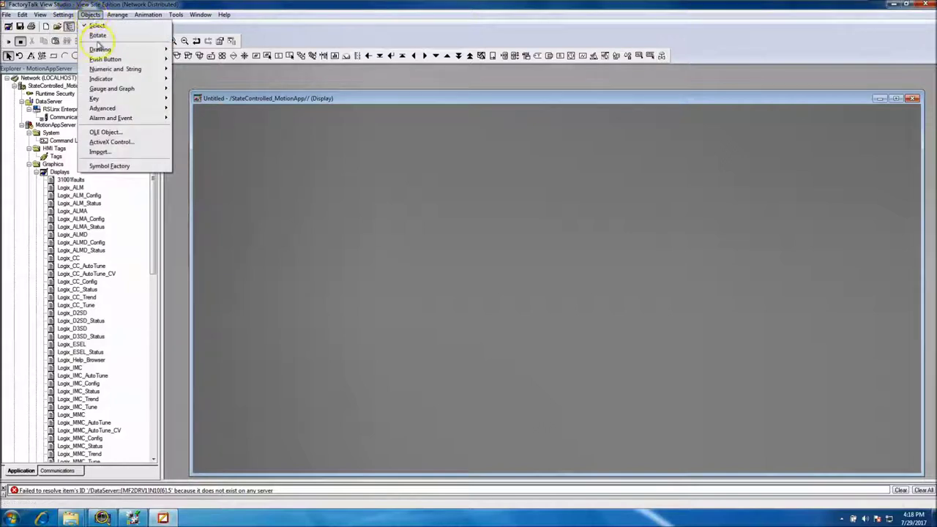
mouse_move(100, 50)
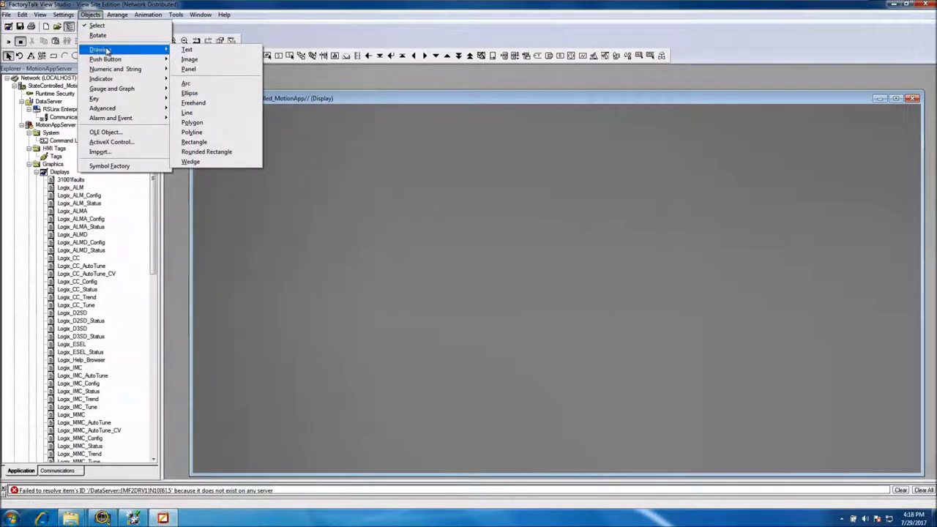
left_click(148, 50)
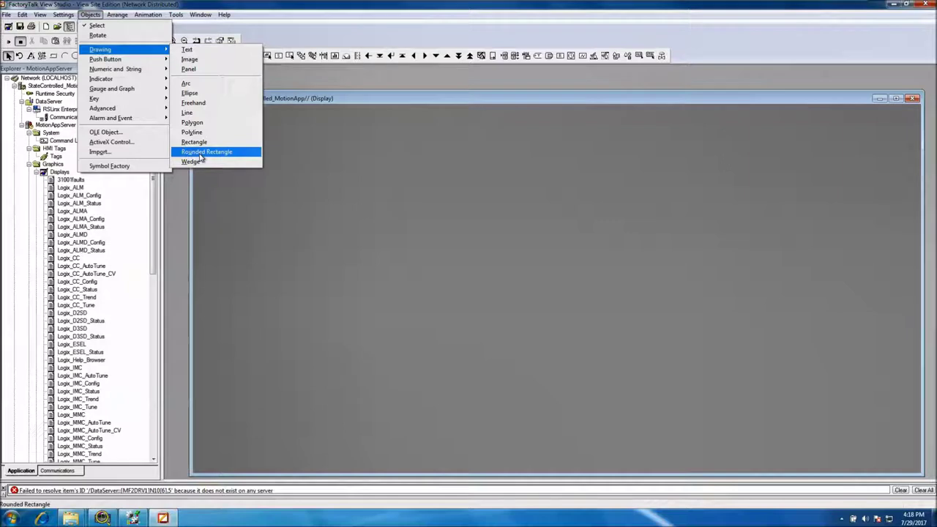
left_click(202, 152)
mouse_move(285, 190)
left_mouse_down()
mouse_move(334, 302)
mouse_move(404, 267)
left_mouse_up()
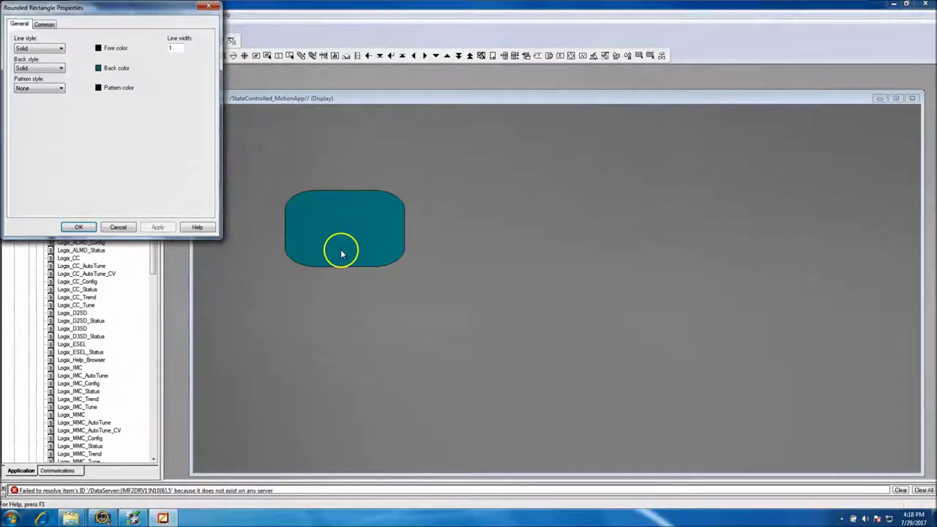
left_click(317, 227)
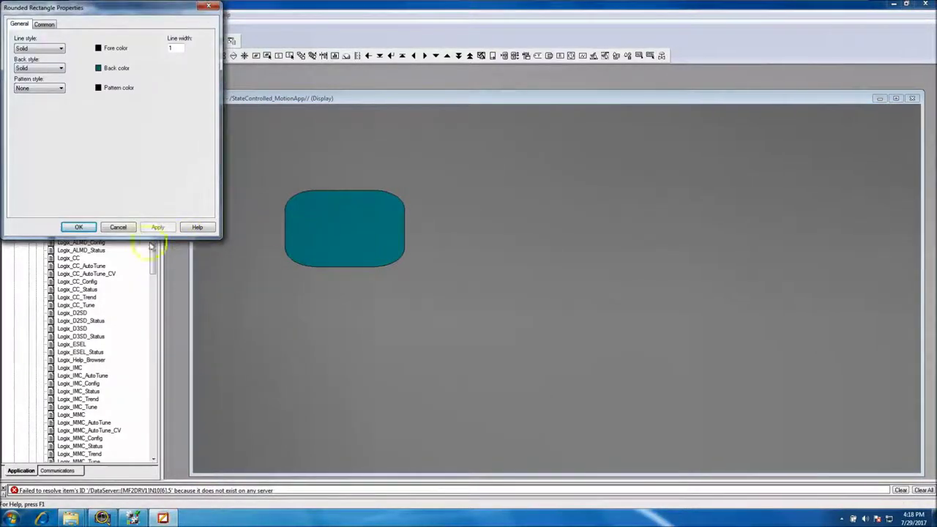
left_click(122, 227)
key("Delete")
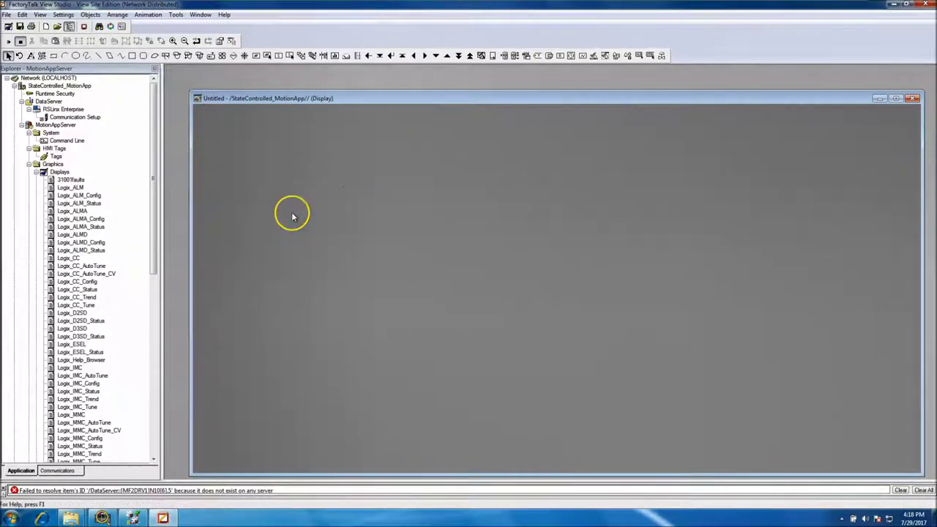
Draw an image area on the display and launch the Symbol Factory library.
left_click(117, 14)
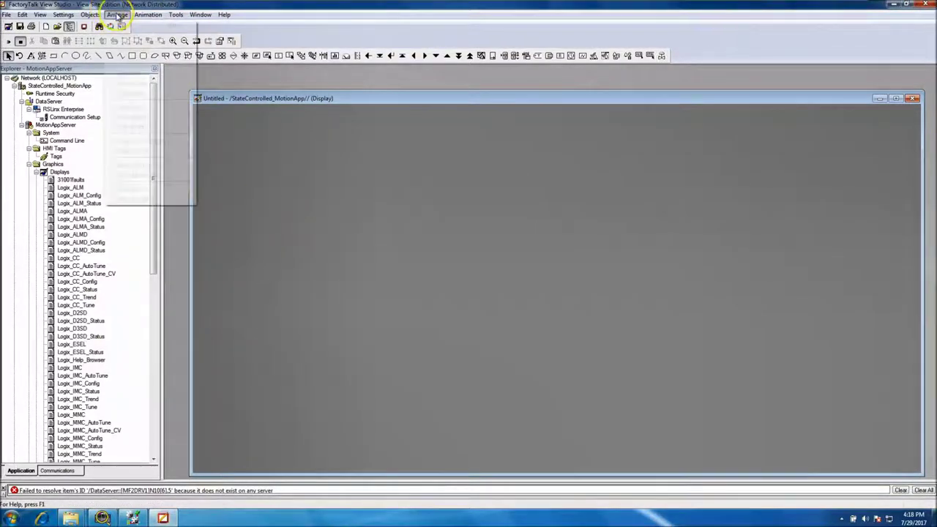
mouse_move(91, 14)
mouse_move(100, 49)
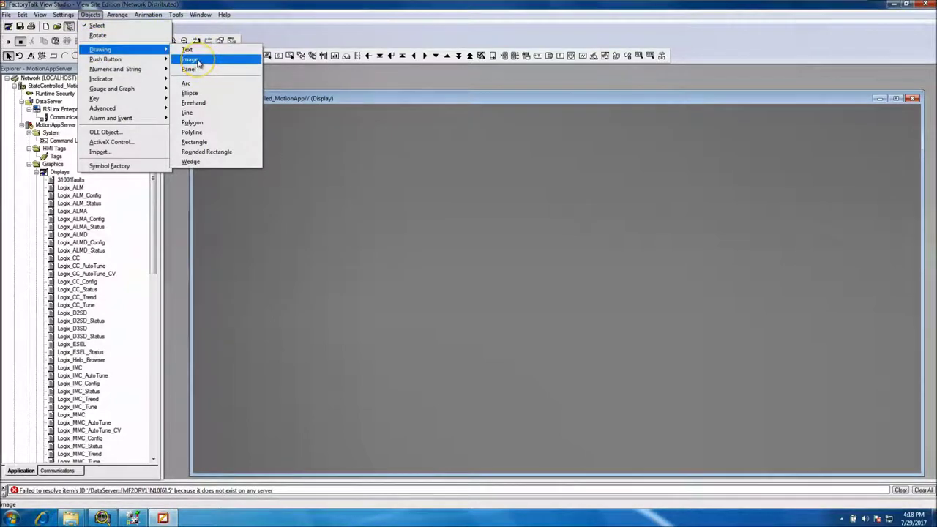
left_click(196, 62)
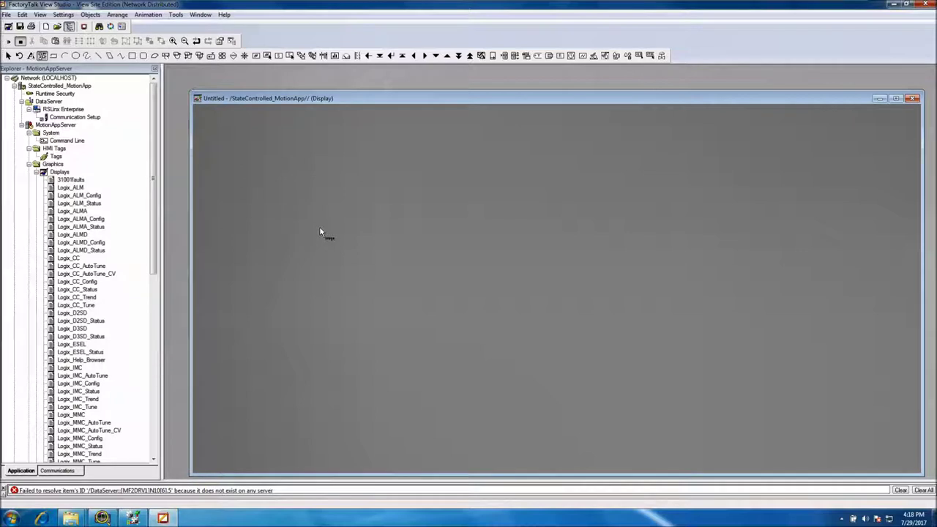
left_click_drag(306, 187, 439, 277)
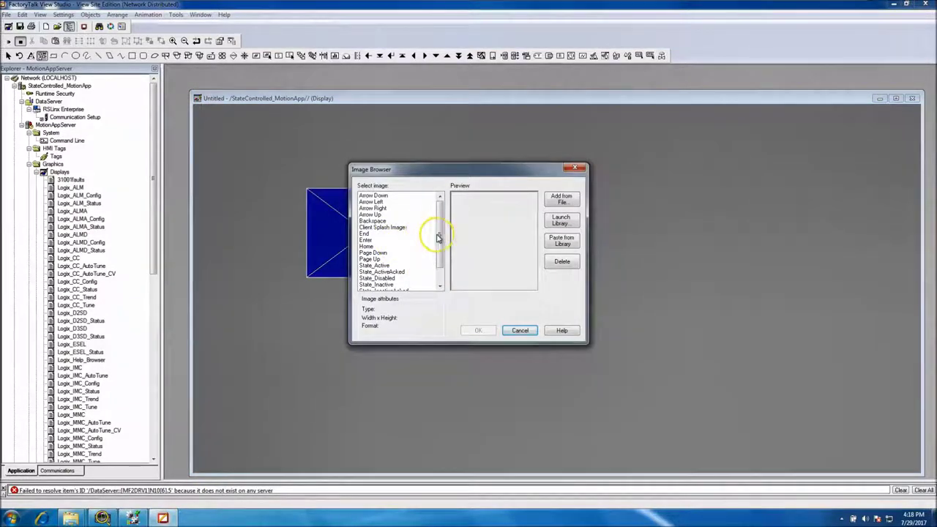
scroll(440, 242, "down", 1)
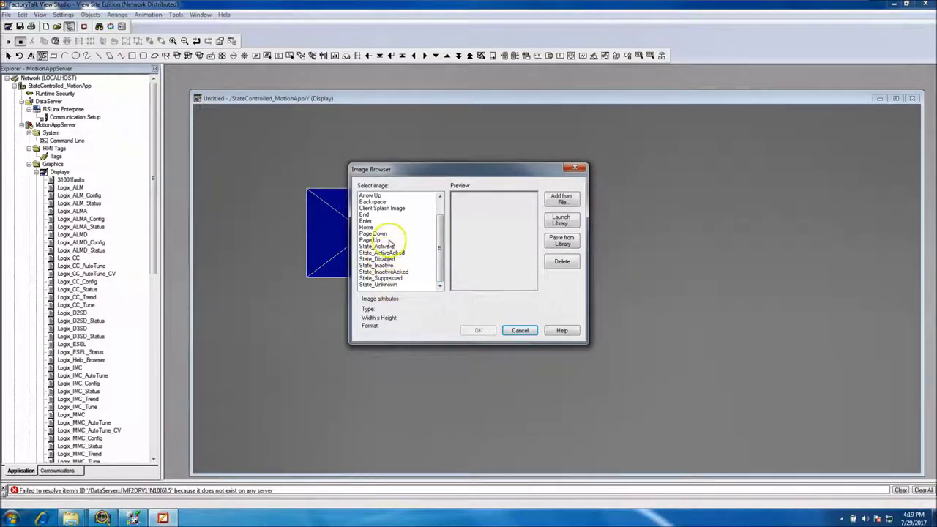
left_click(568, 220)
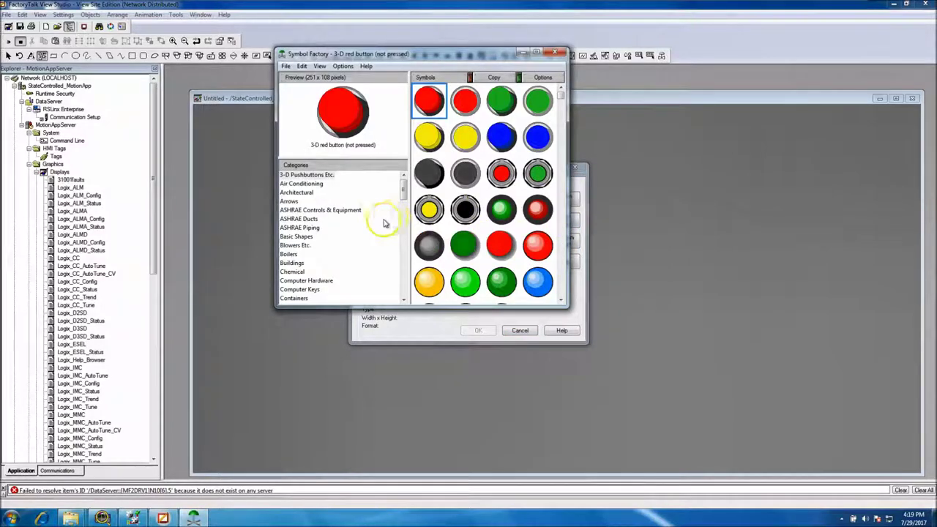
Browse the Pulp & Paper and Motors symbol categories in Symbol Factory.
left_click_drag(402, 194, 402, 214)
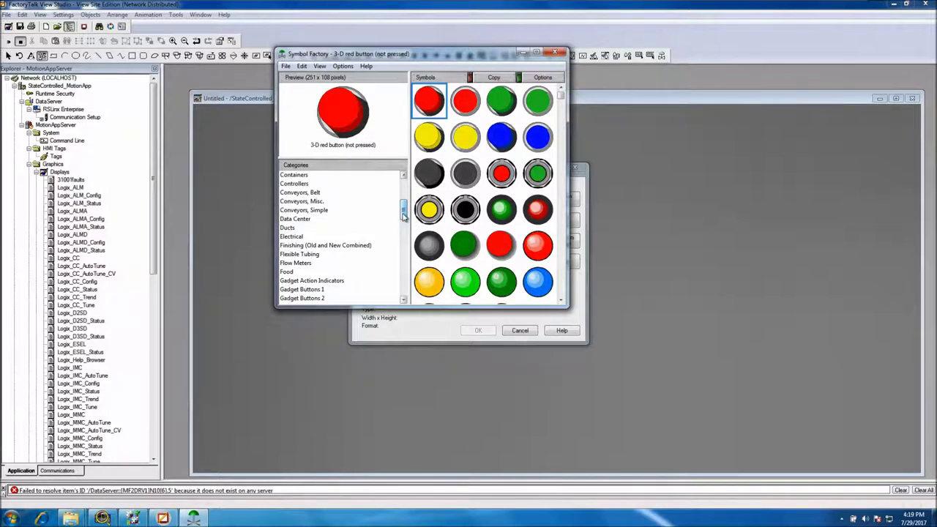
mouse_move(403, 214)
left_mouse_down()
mouse_move(404, 279)
mouse_move(404, 209)
left_mouse_up()
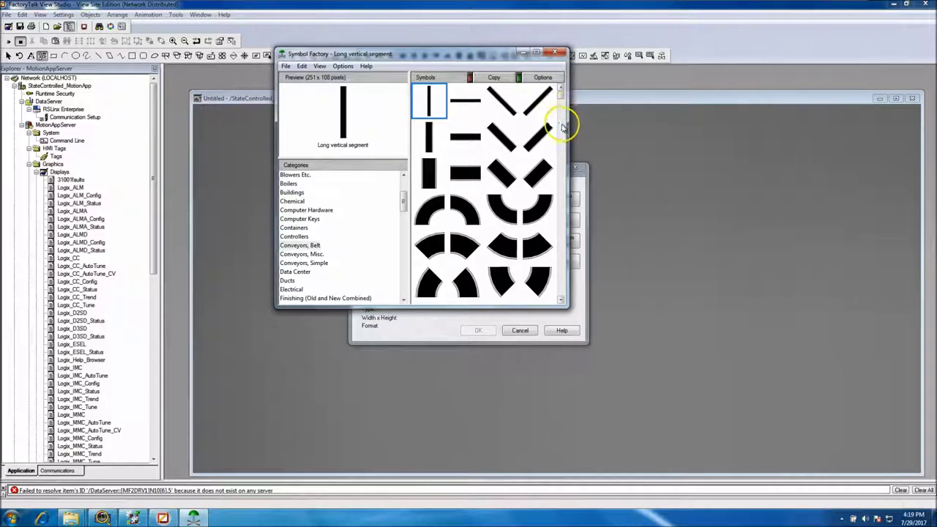
left_click_drag(560, 100, 569, 288)
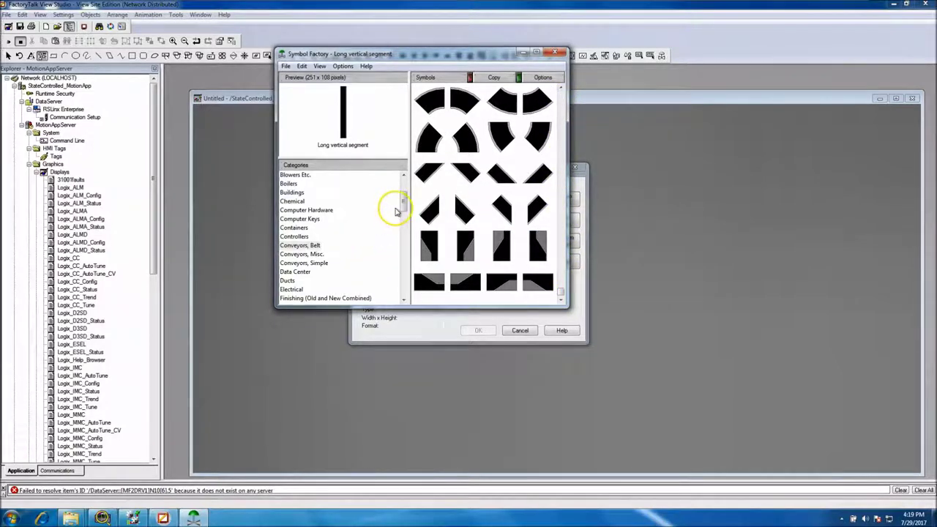
left_click_drag(401, 202, 414, 287)
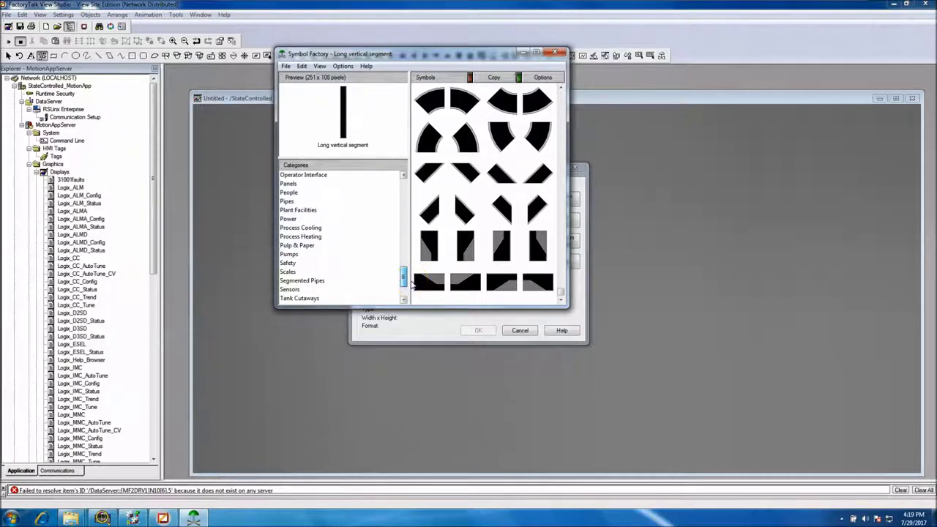
left_click(308, 246)
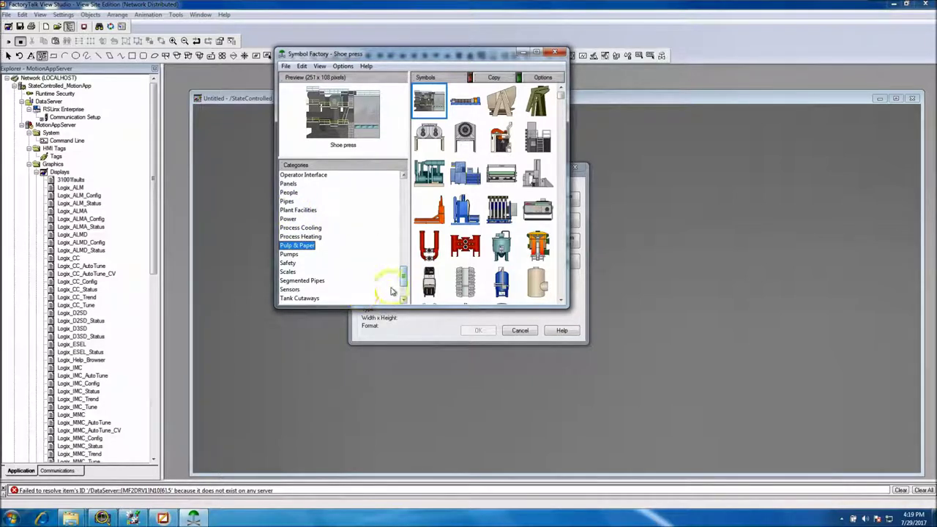
left_click_drag(398, 274, 403, 264)
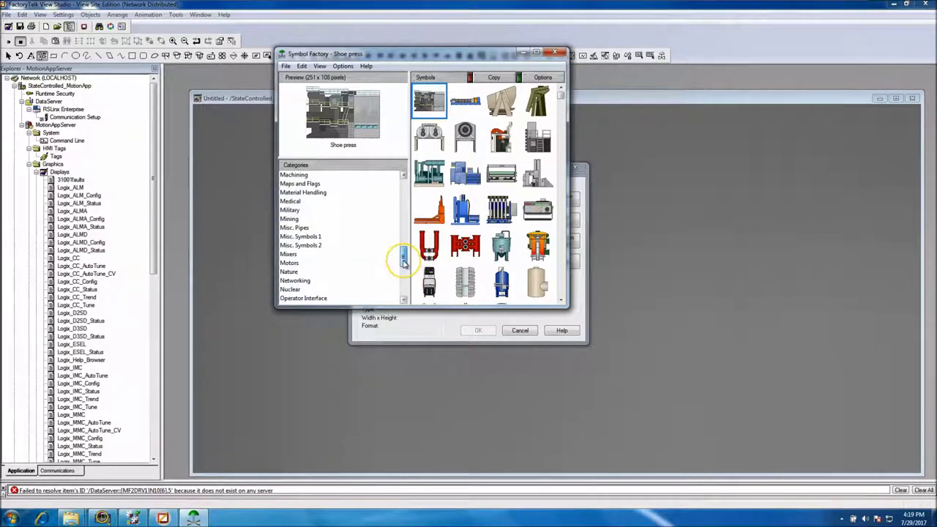
left_click(290, 262)
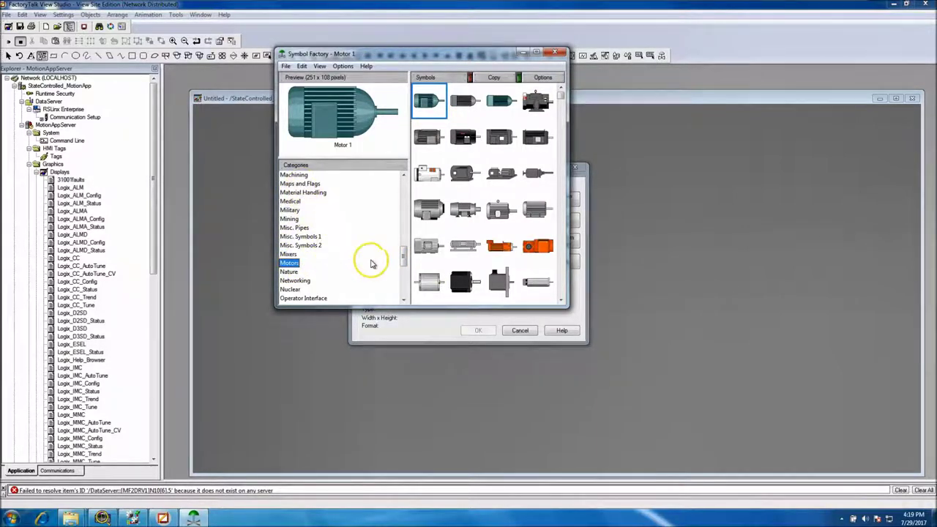
left_click_drag(402, 253, 402, 183)
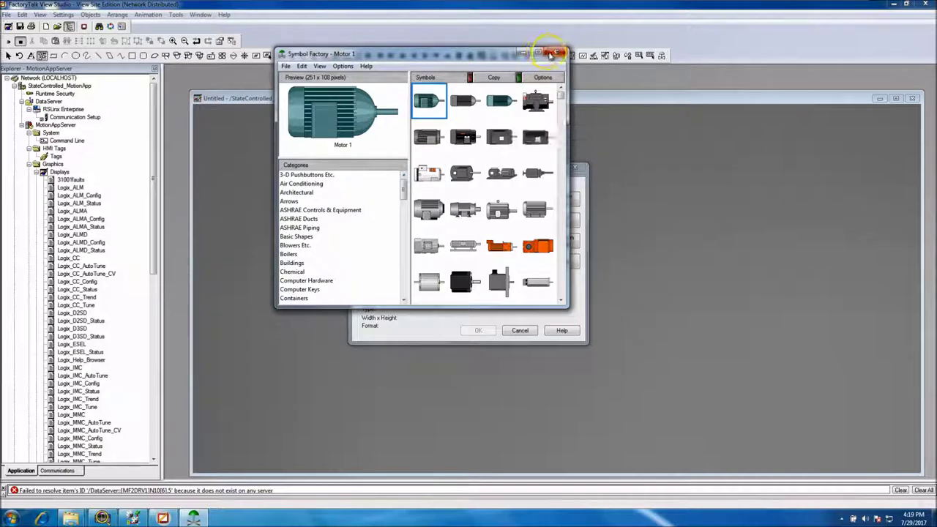
Close Symbol Factory and the image dialog, then delete the placeholder image.
left_click(558, 52)
left_click(575, 167)
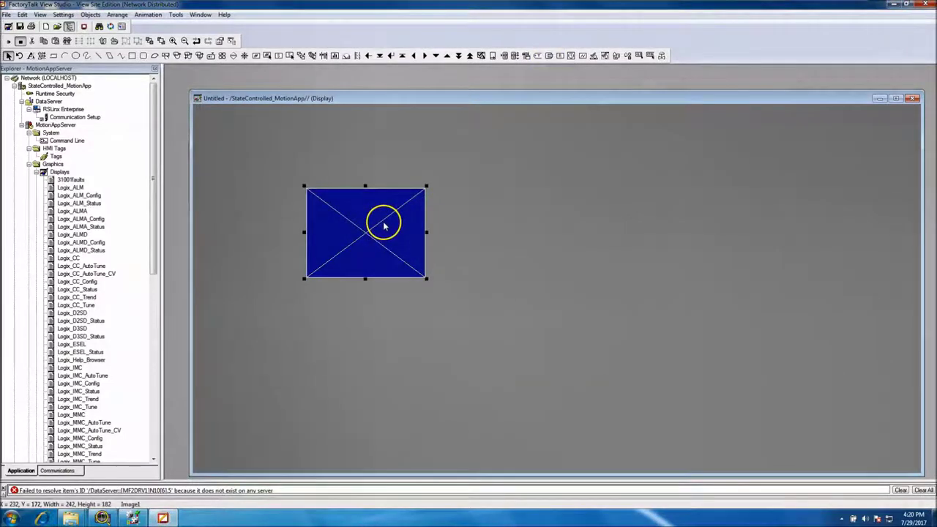
key("Delete")
Expand the graphic Libraries and view the Symbols library, closing it without saving.
left_click(153, 271)
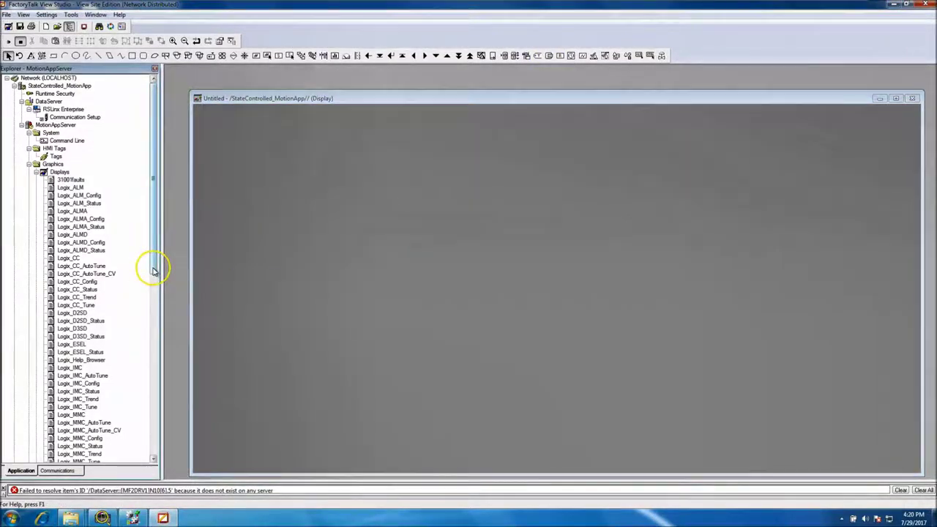
left_click_drag(154, 270, 161, 422)
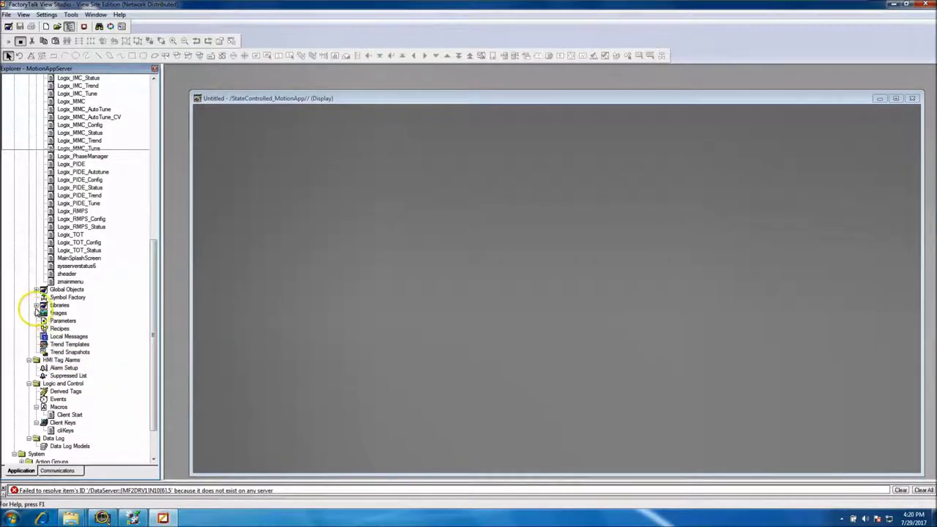
left_click(35, 305)
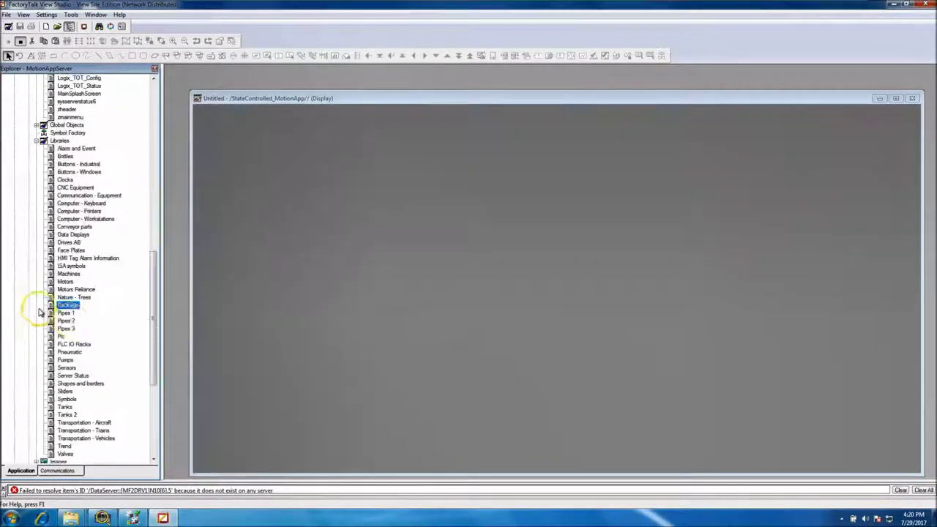
double_click(67, 400)
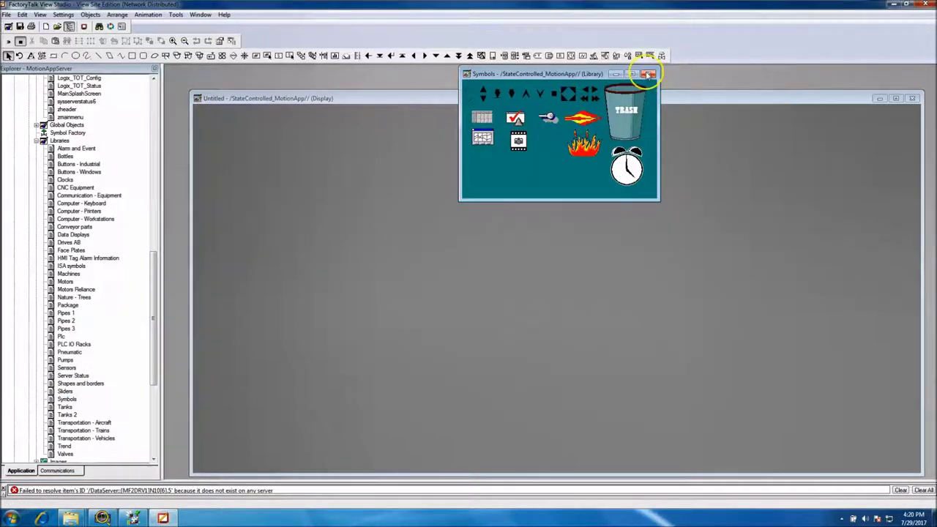
left_click(648, 75)
left_click(474, 280)
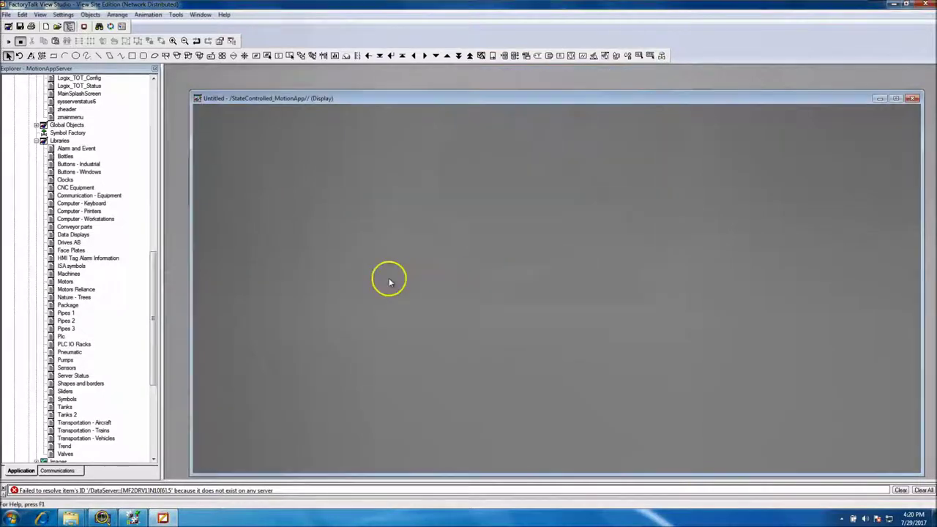
View the Machines and Conveyor parts libraries without saving, then open Server Status.
double_click(68, 273)
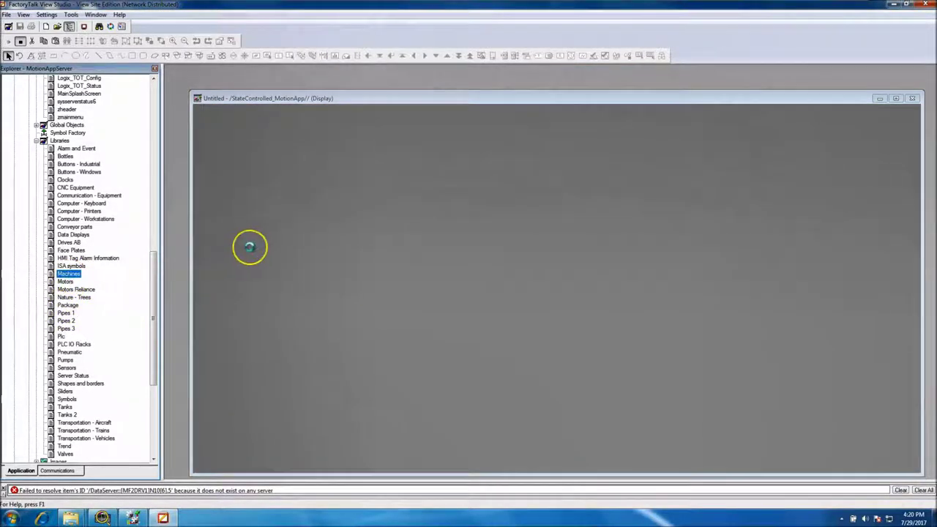
left_click(714, 74)
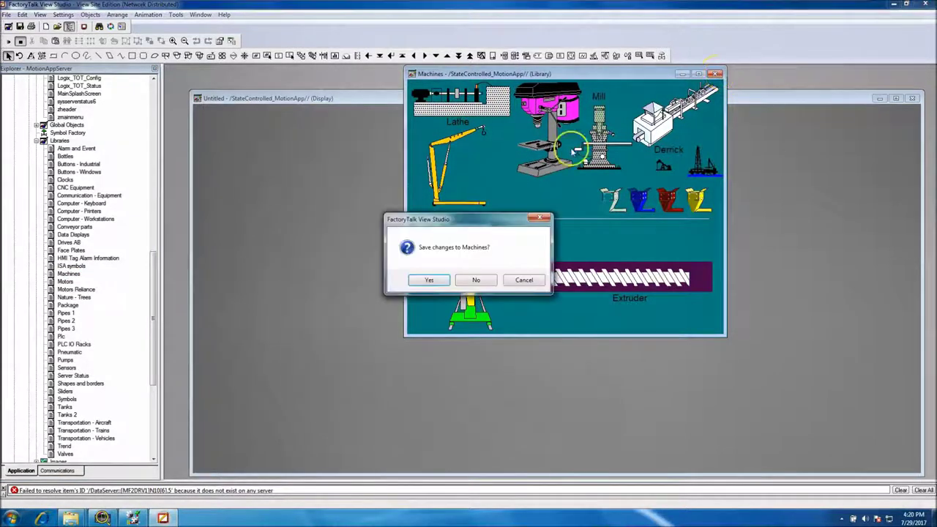
left_click(475, 281)
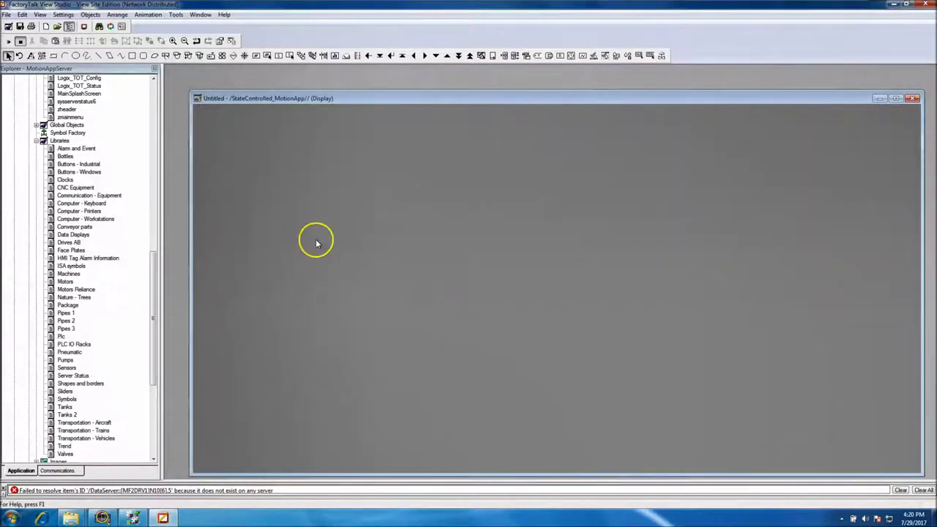
double_click(70, 228)
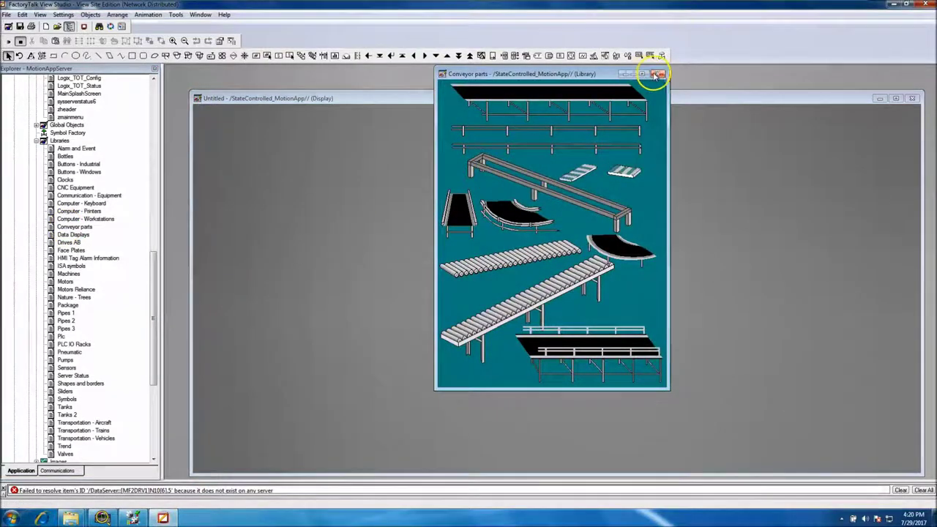
left_click(657, 74)
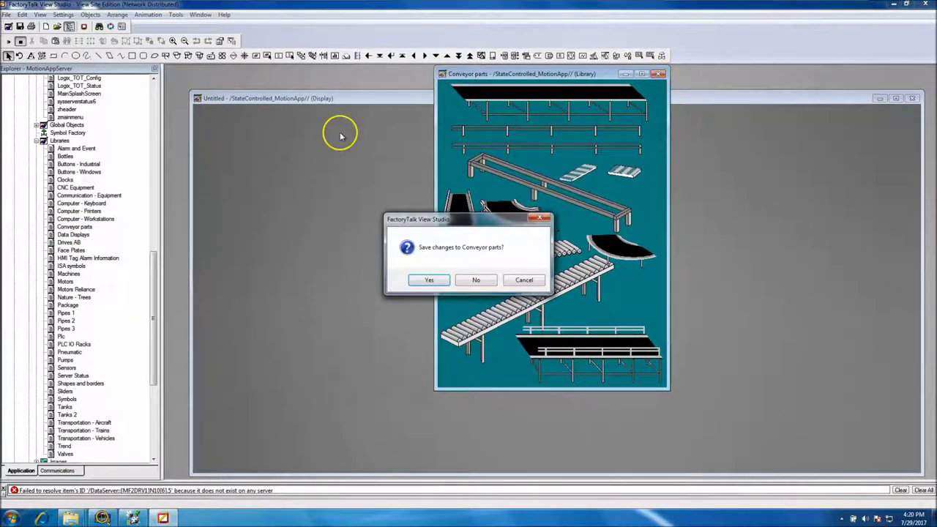
left_click(477, 278)
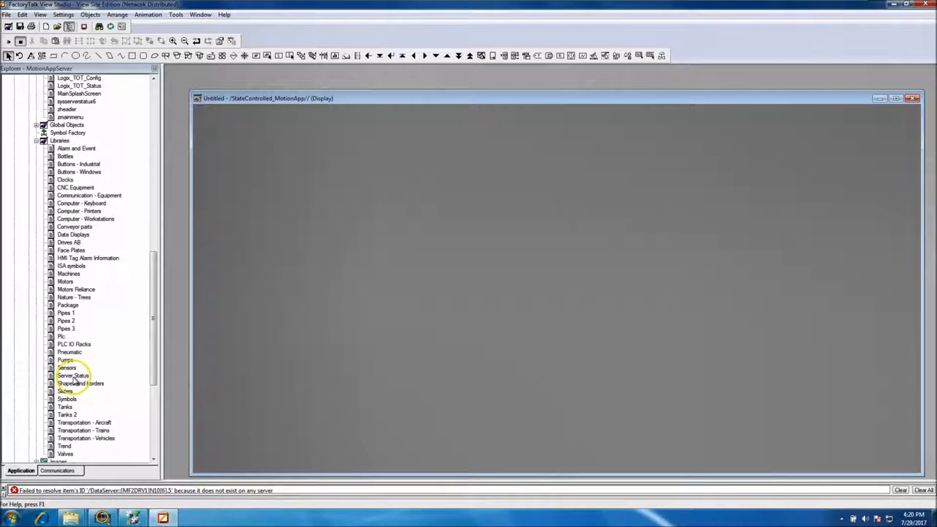
double_click(73, 376)
Copy the cone-bottom tank's ellipse lid from Tanks onto the display, stretched to about 122 × 132.
left_click(457, 113)
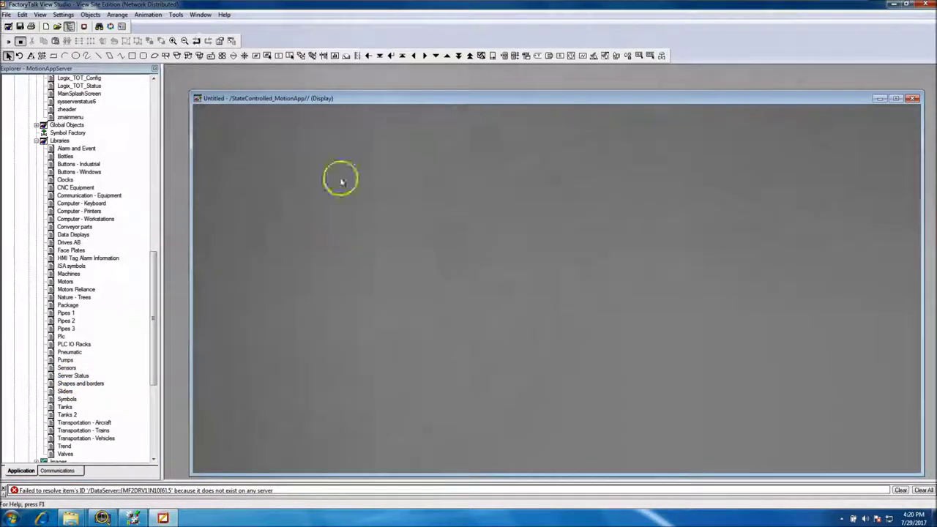
double_click(65, 407)
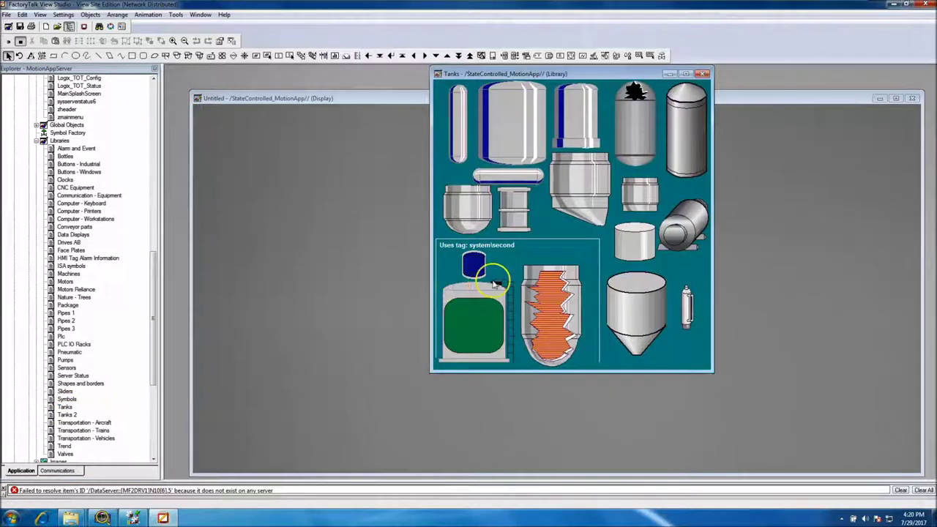
left_click(644, 287)
left_click_drag(644, 287, 644, 287)
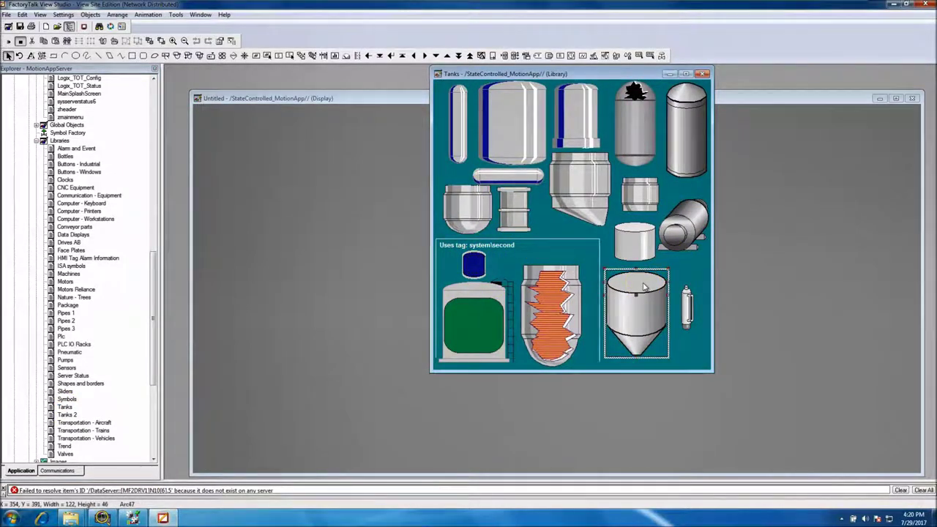
left_click_drag(519, 293, 295, 292)
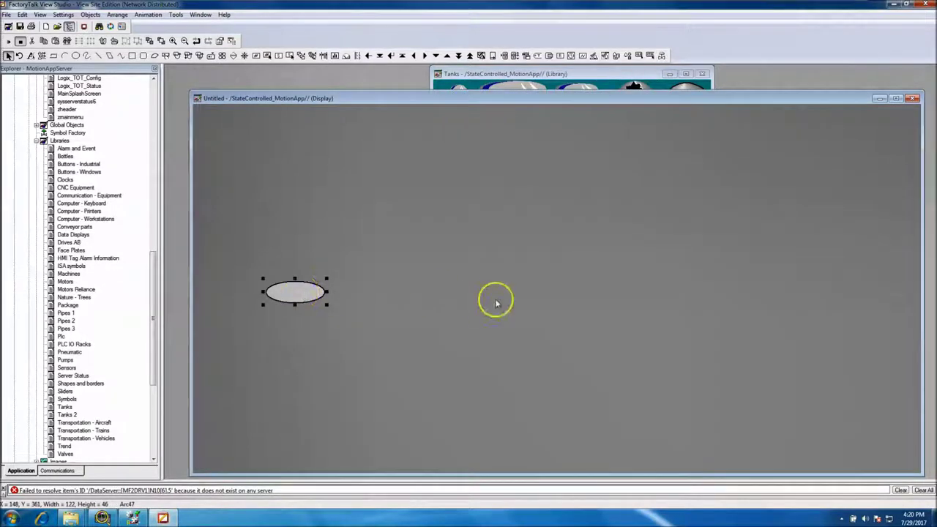
left_click_drag(294, 304, 295, 345)
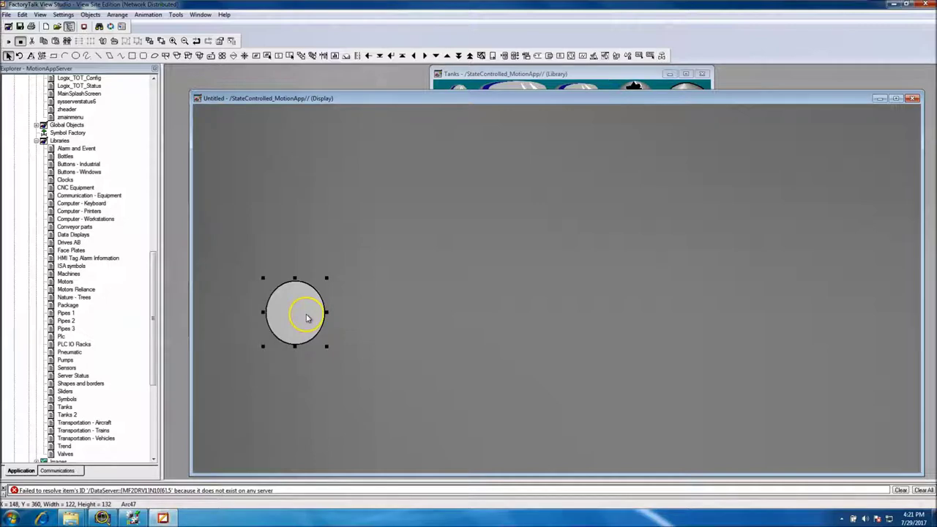
Set the circle's Back color to orange in Arc Properties and apply it.
right_click(296, 320)
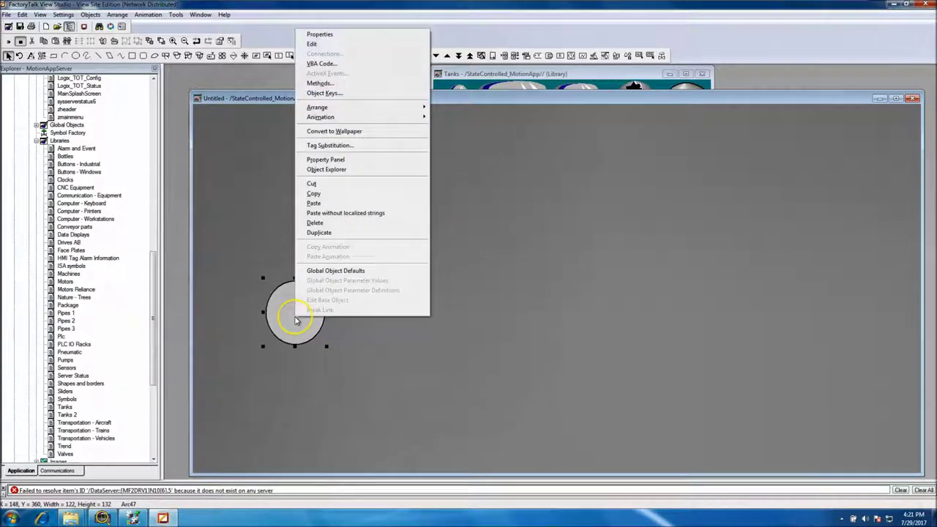
mouse_move(371, 116)
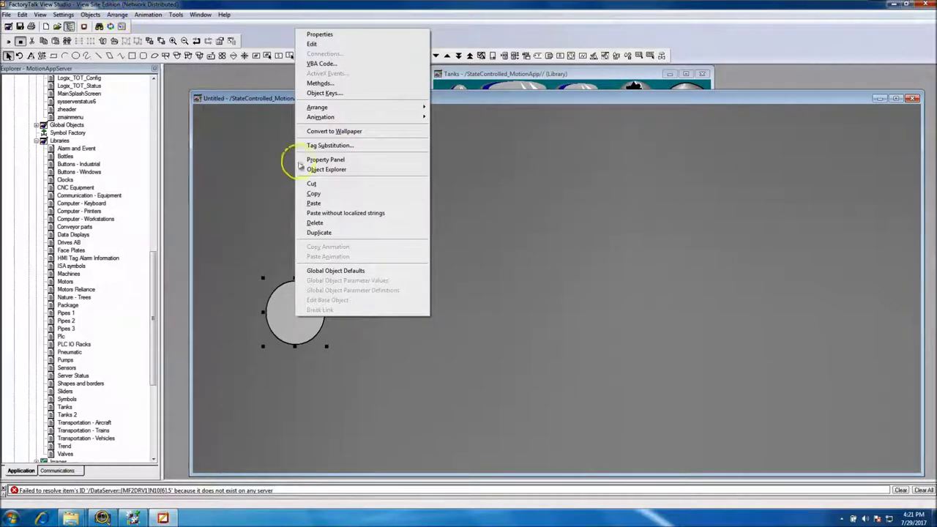
left_click(289, 348)
double_click(292, 329)
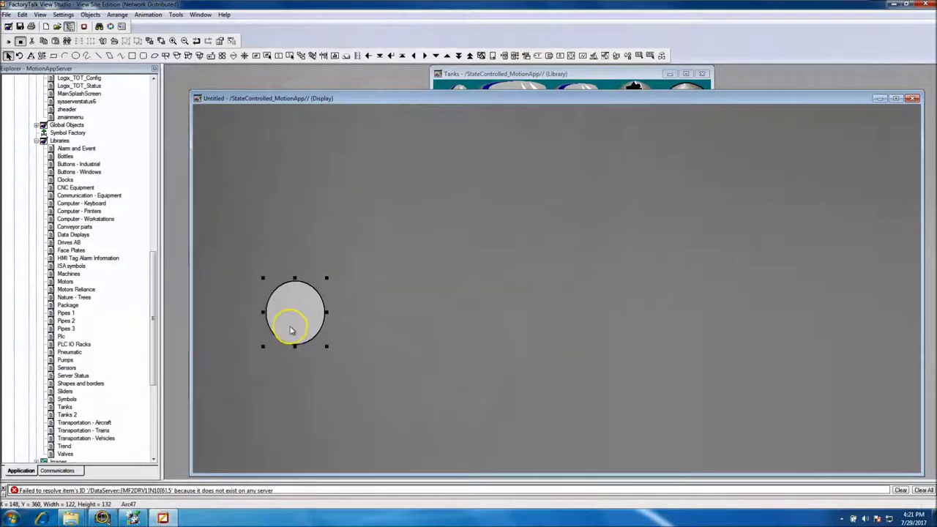
left_click(99, 70)
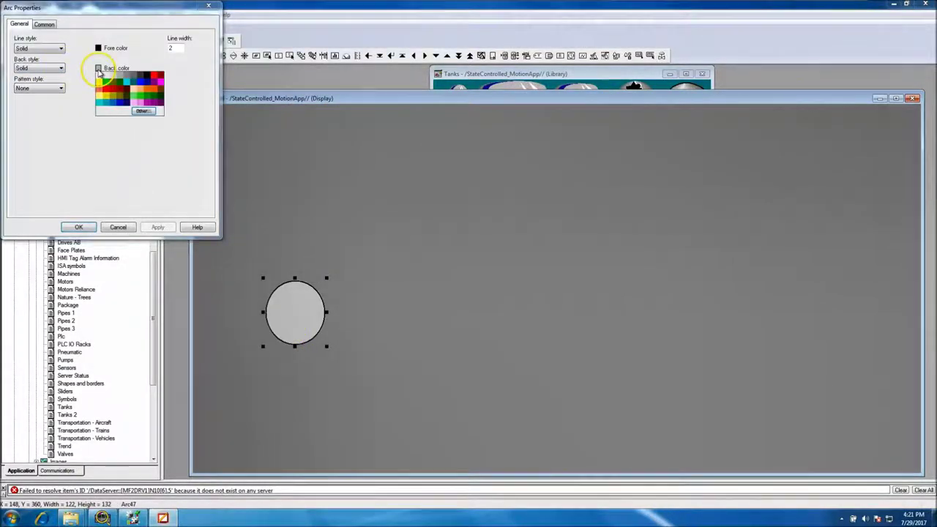
left_click(149, 91)
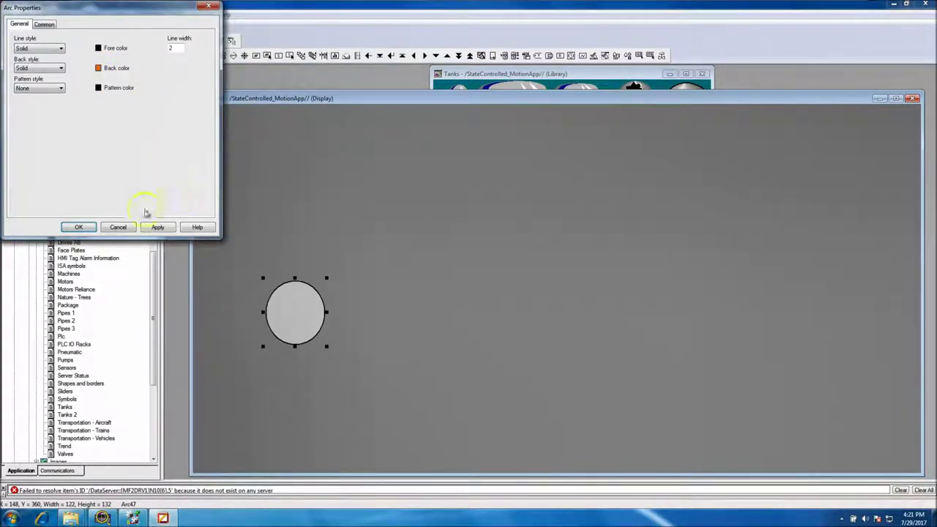
left_click(151, 227)
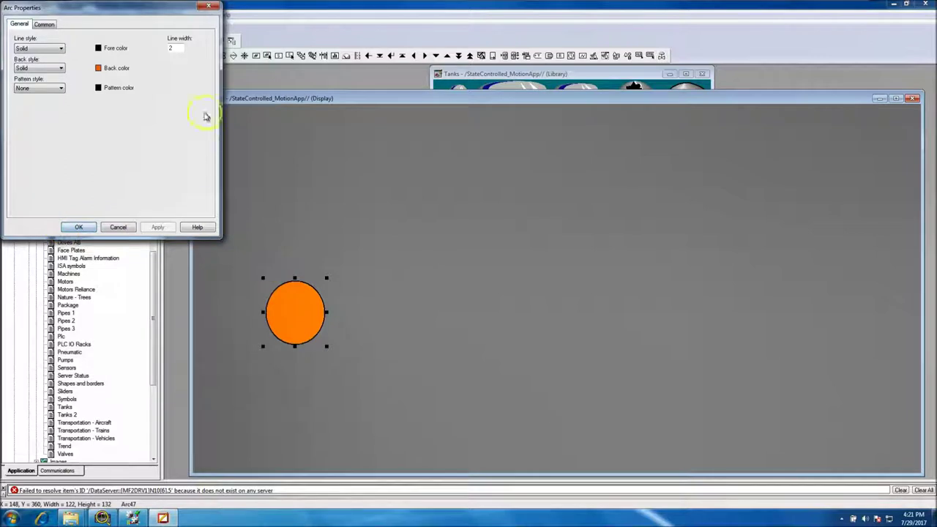
left_click(99, 69)
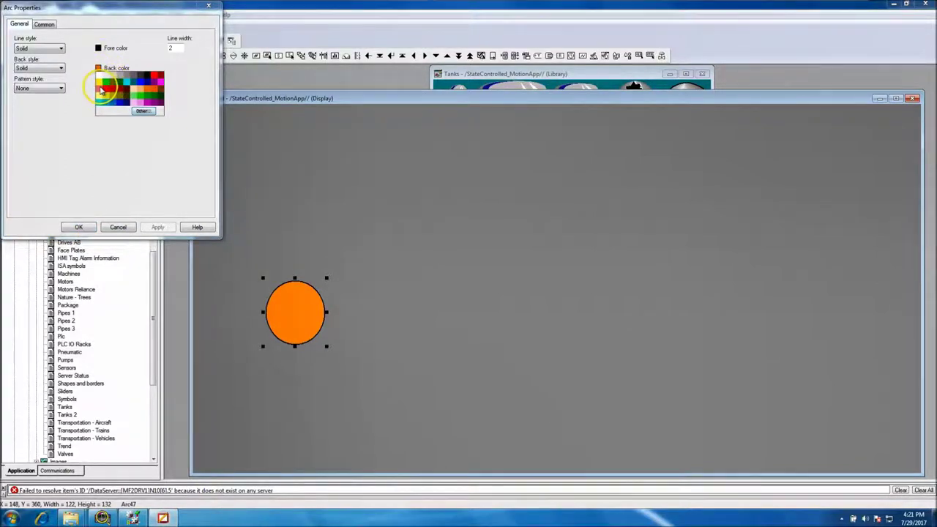
left_click(147, 92)
Confirm the orange fill, move the circle higher and widen it to 144.
left_click(80, 228)
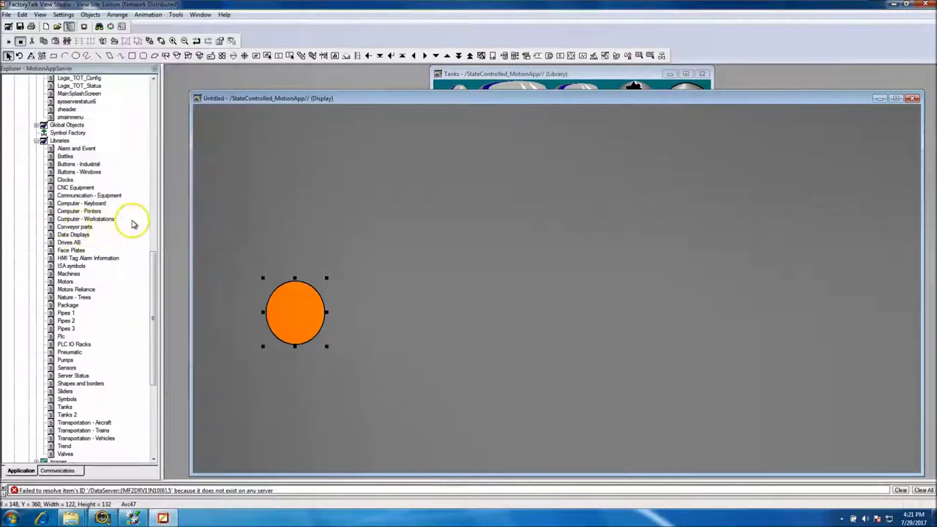
left_click_drag(287, 325, 302, 269)
left_click_drag(334, 229, 344, 229)
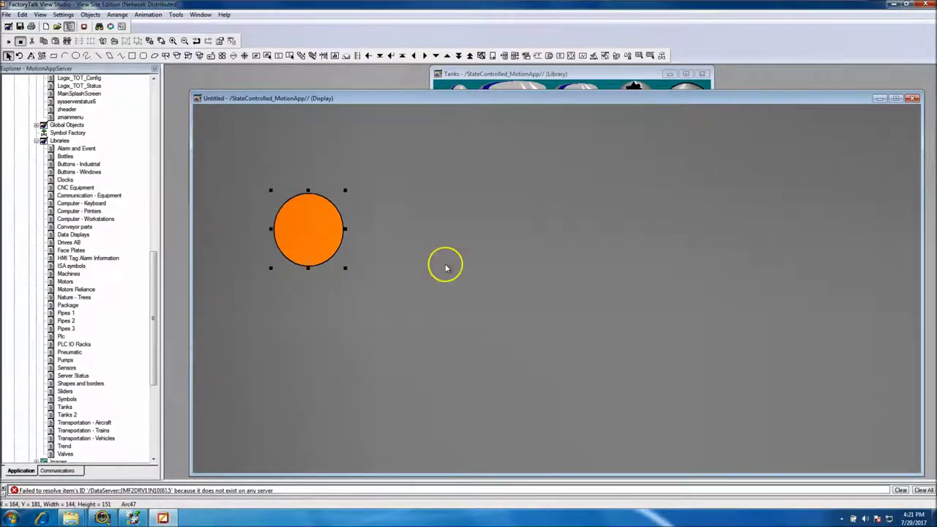
left_click(445, 263)
Paste two copies of the circle and place one at the top-right.
key("ctrl+v")
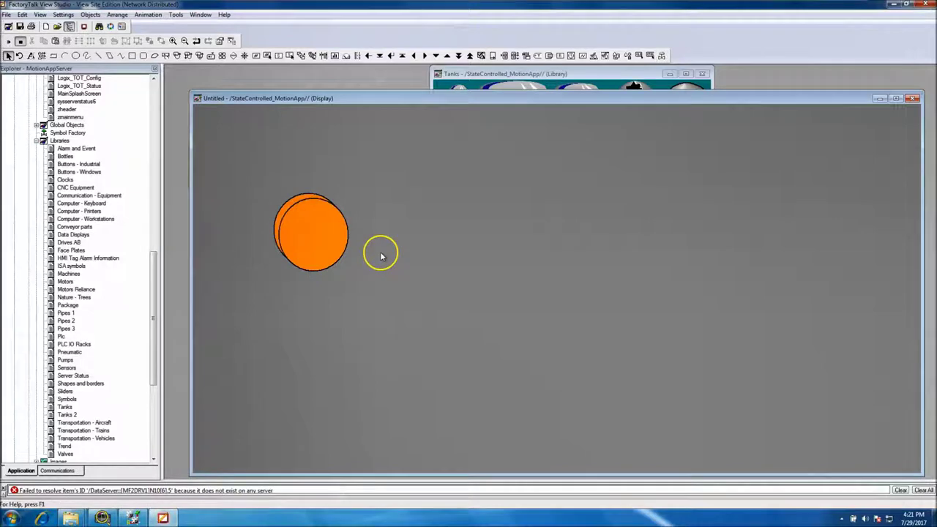
key("ctrl+v")
key("ctrl+v")
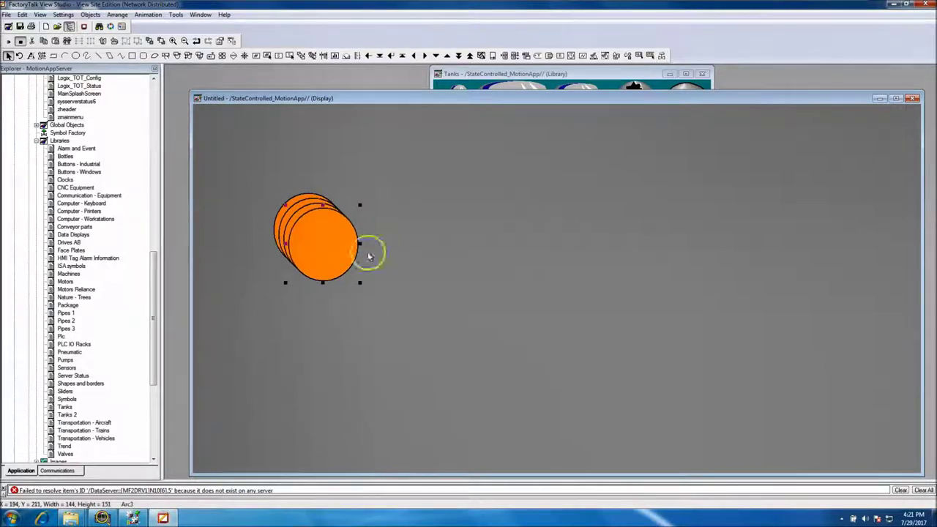
left_click_drag(366, 251, 612, 272)
left_click(423, 282)
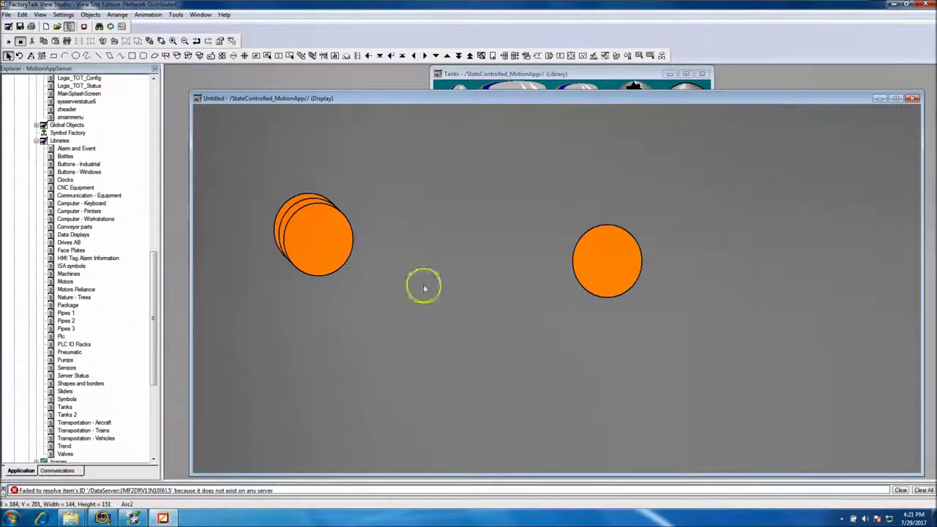
key("ctrl+z")
left_click(676, 230)
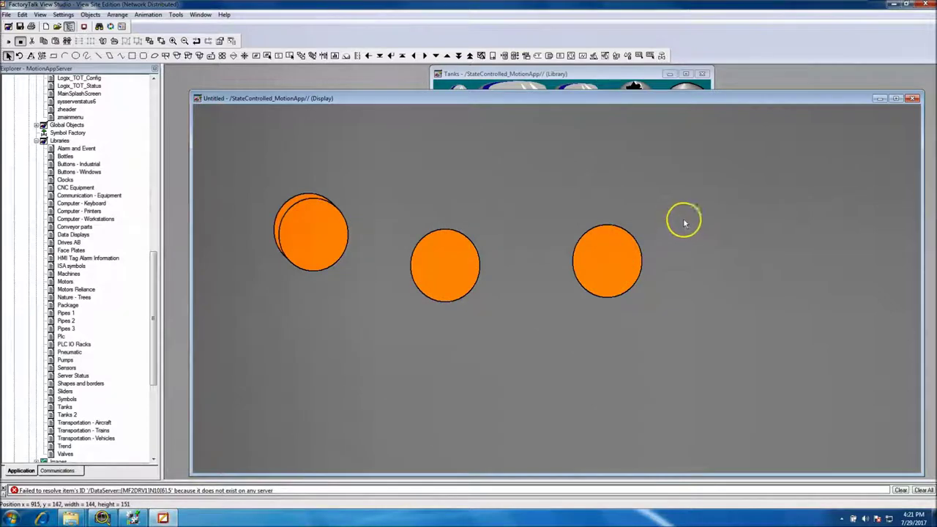
left_click_drag(624, 278, 697, 230)
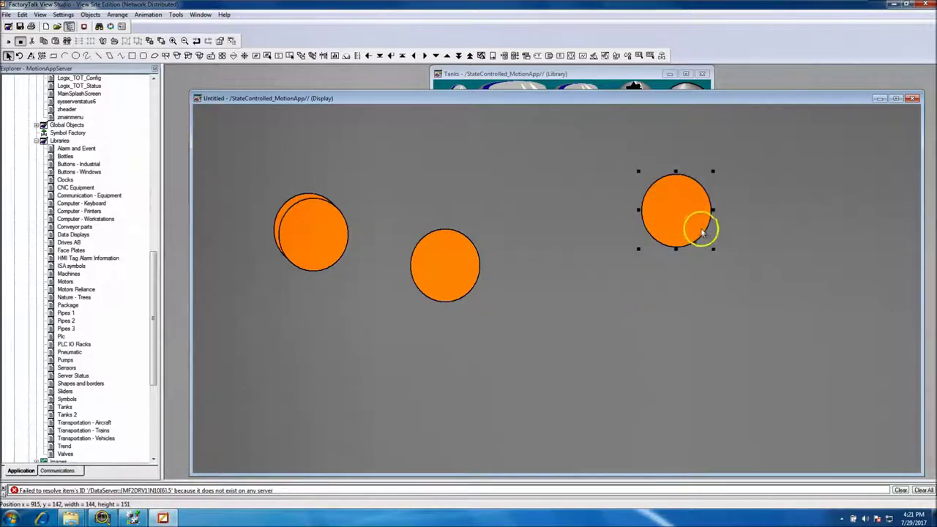
Shift the middle copy right and paste a fourth circle at the lower-left.
left_click(487, 276)
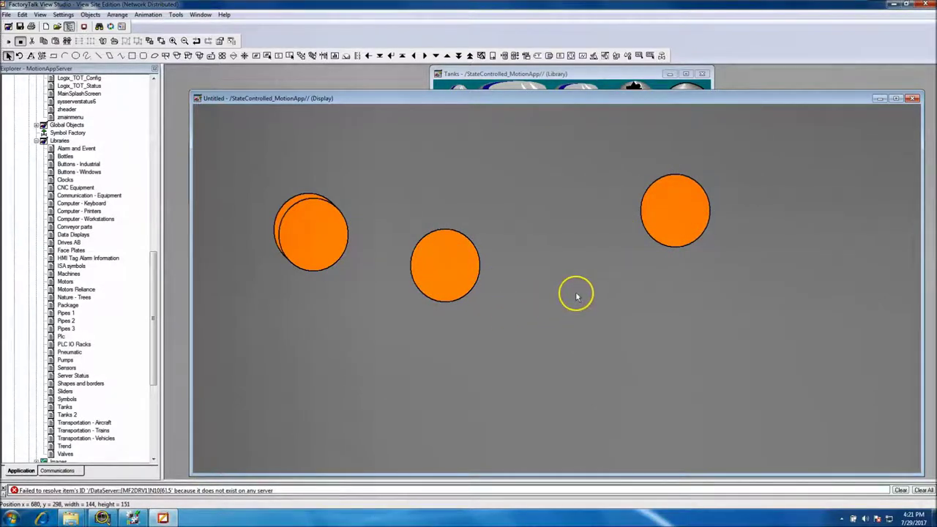
left_click_drag(458, 273, 561, 297)
left_click(396, 337)
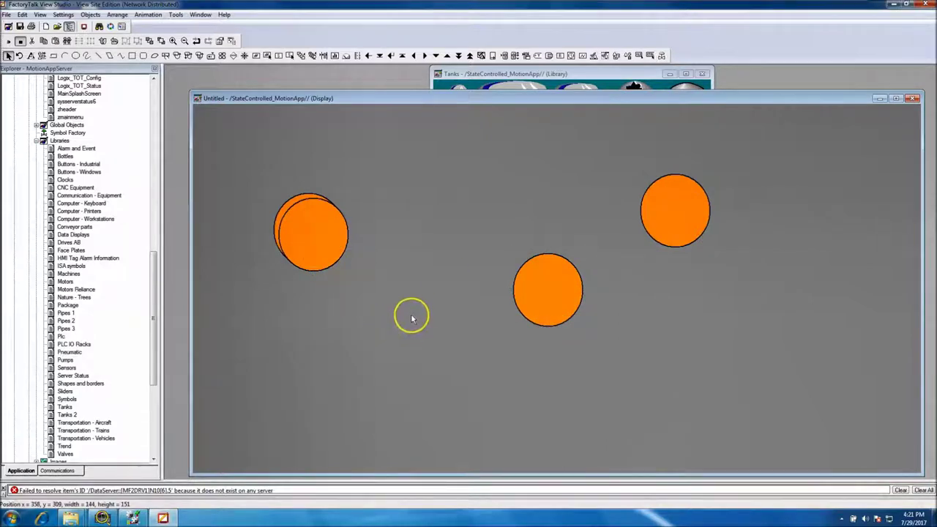
key("ctrl+v")
mouse_move(418, 279)
left_mouse_down()
mouse_move(425, 314)
mouse_move(436, 310)
mouse_move(426, 276)
mouse_move(429, 283)
left_mouse_up()
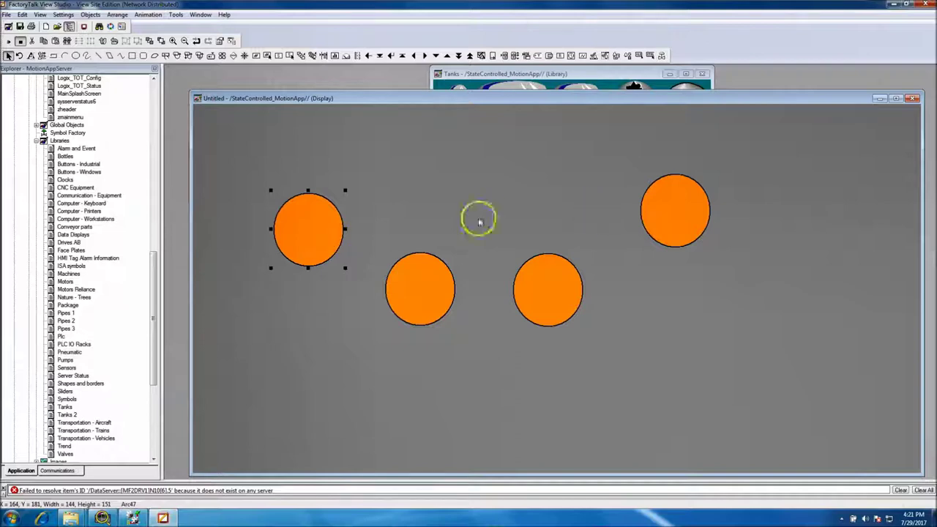
left_click(681, 212, "shift")
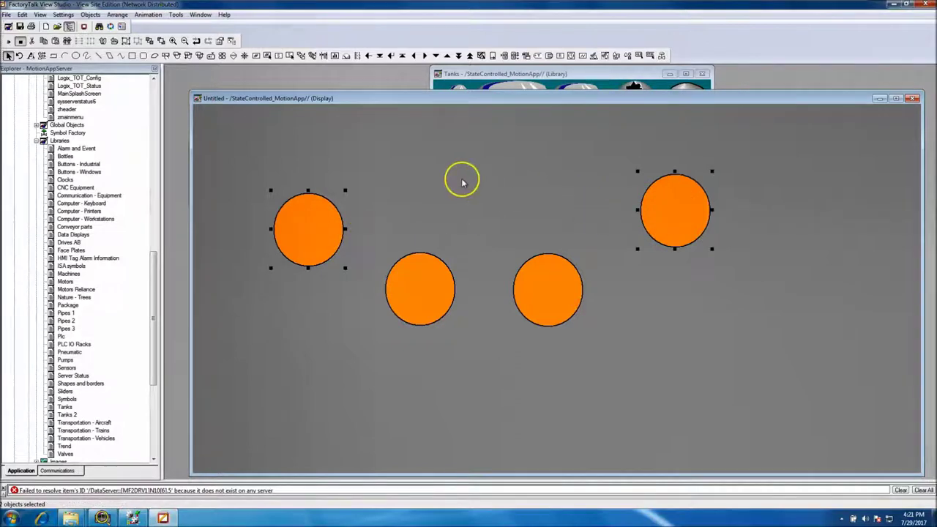
Align the tops of the two upper circles, then align the two lower circles.
left_click(119, 15)
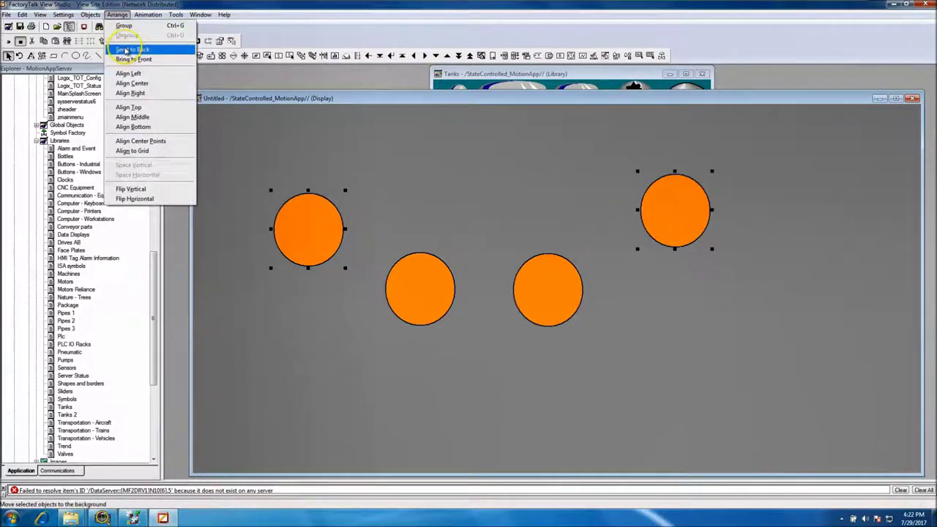
left_click(127, 106)
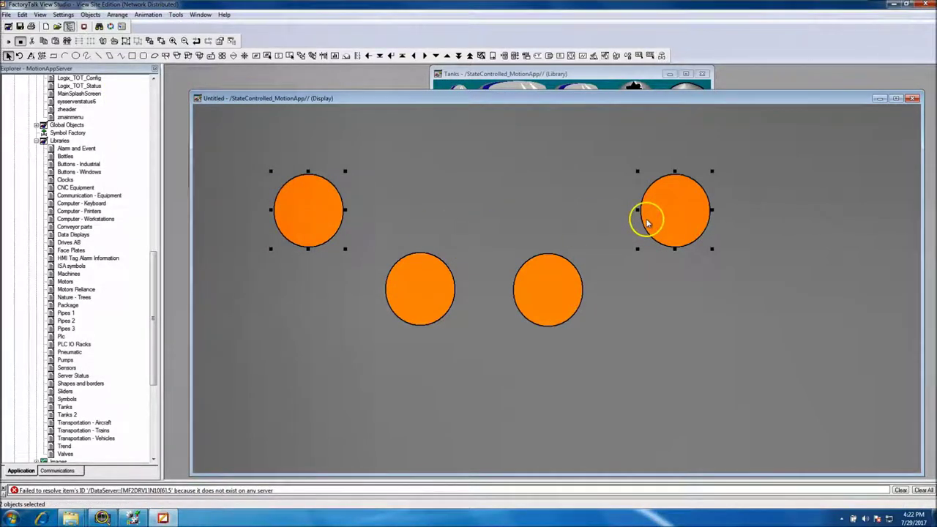
left_click(420, 291)
left_click(542, 293, "shift")
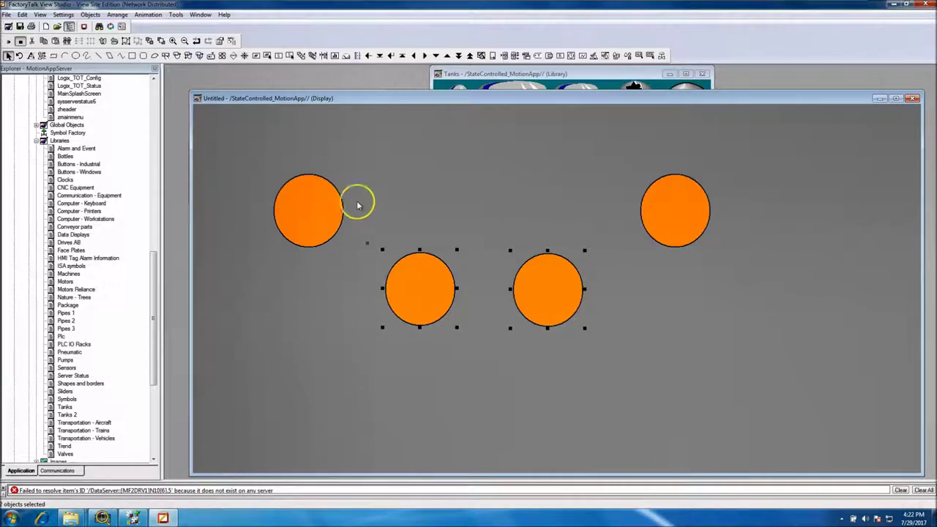
left_click(117, 15)
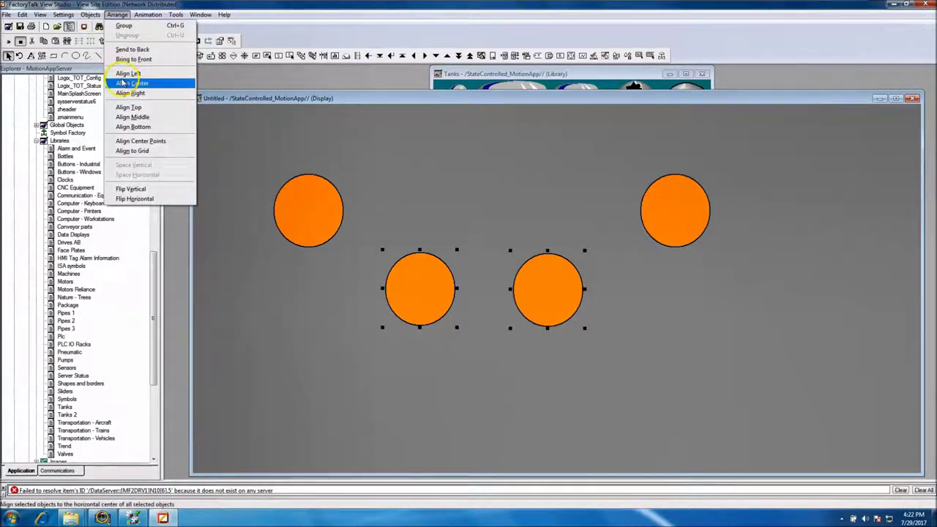
left_click(122, 106)
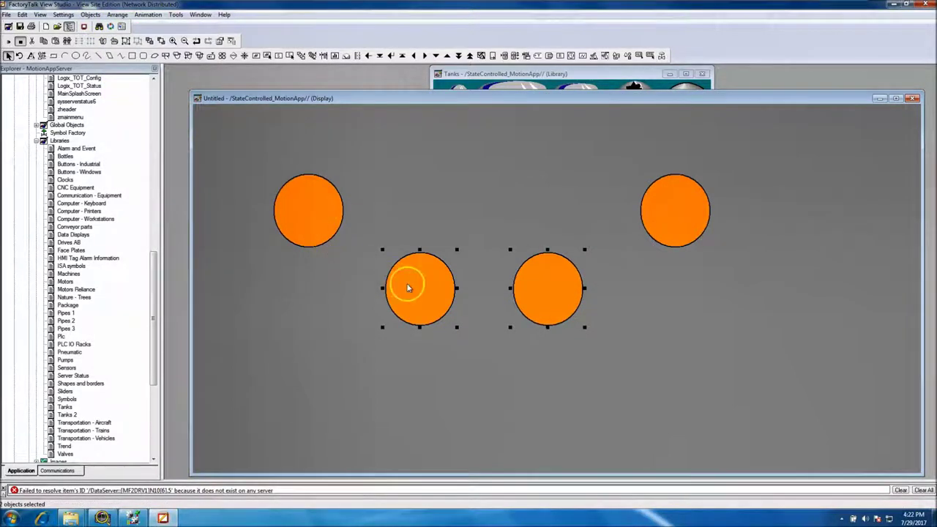
left_click(486, 298)
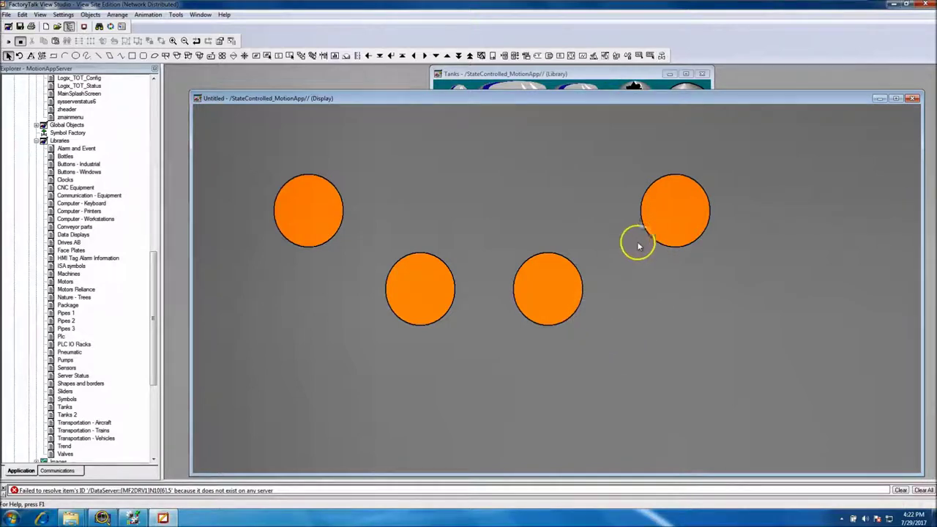
Nudge the top-right circle left and re-align the tops of the upper pair.
left_click(669, 212)
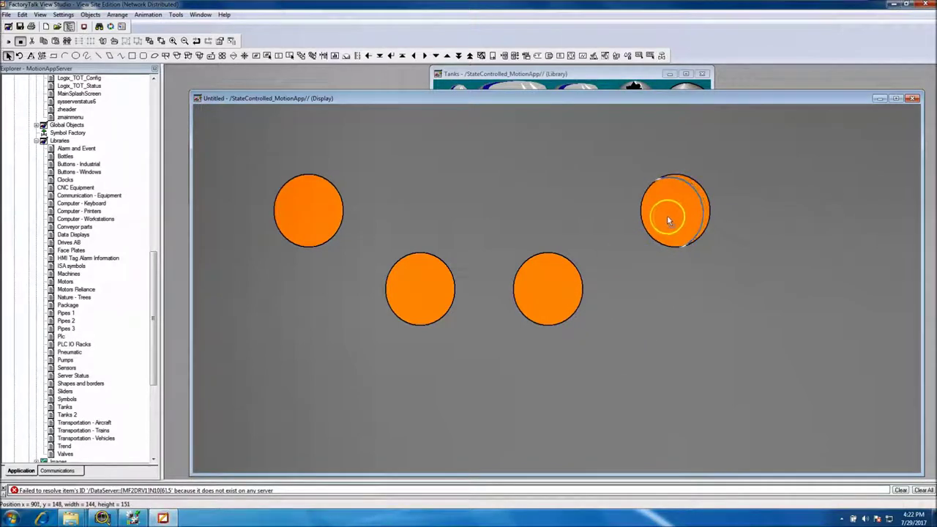
left_click_drag(669, 221, 659, 219)
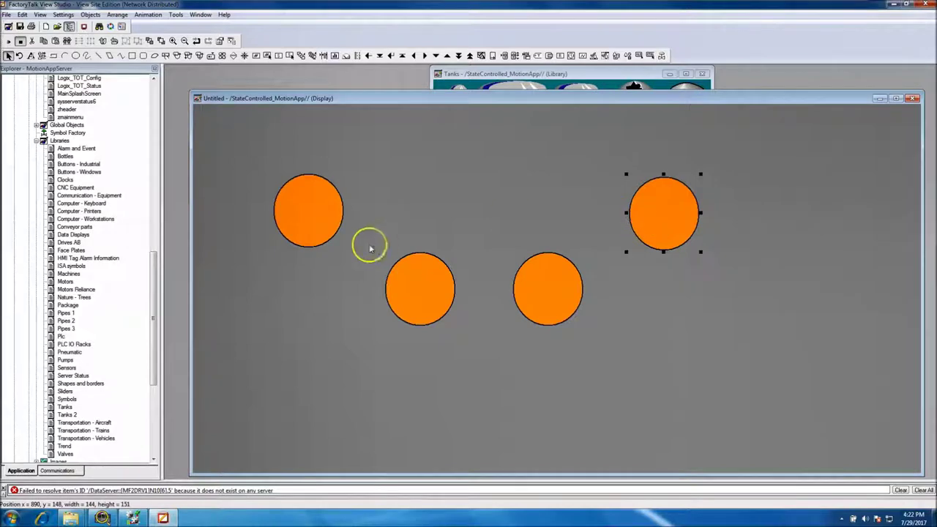
left_click(330, 216)
left_click(653, 214, "shift")
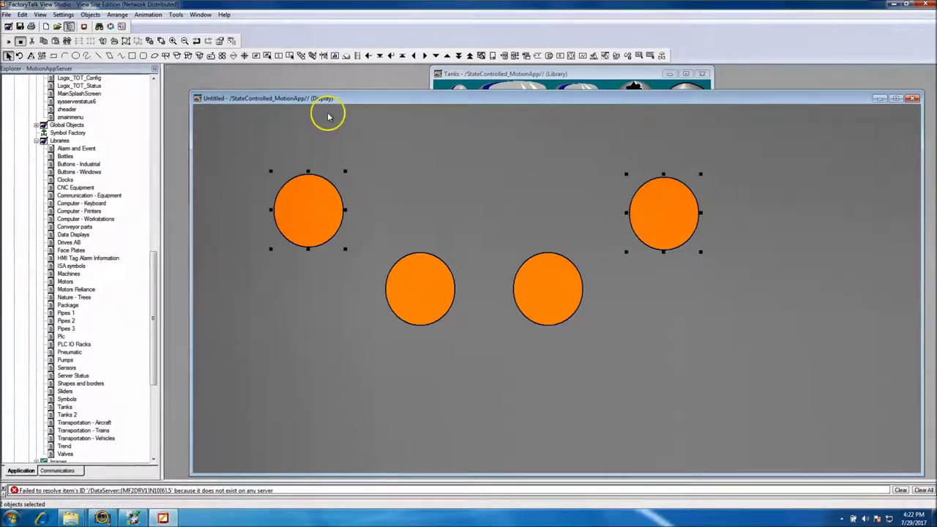
left_click(117, 14)
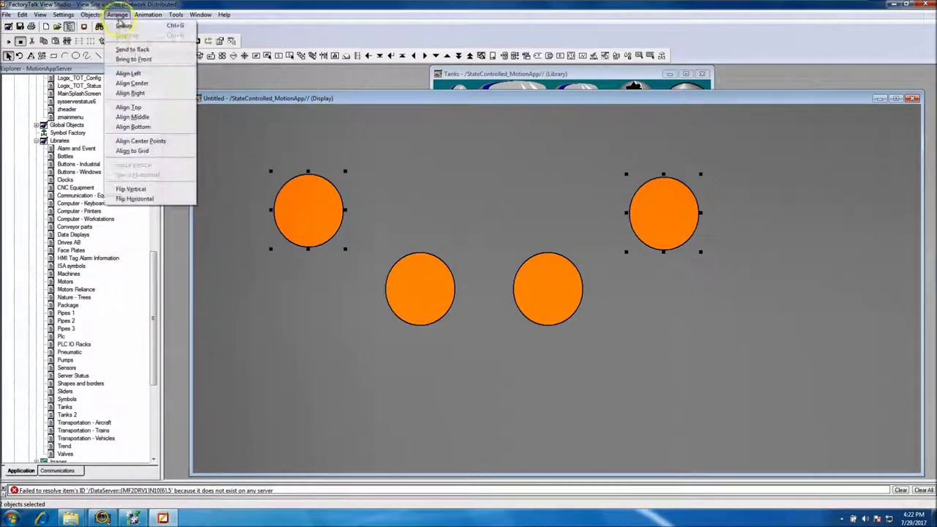
left_click(129, 107)
left_click(309, 269)
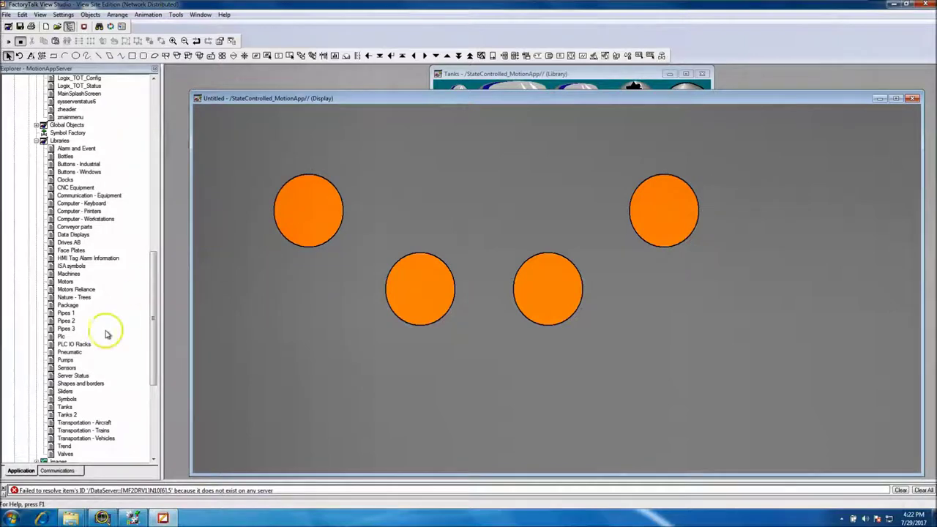
left_click(152, 311)
left_click_drag(152, 311, 167, 146)
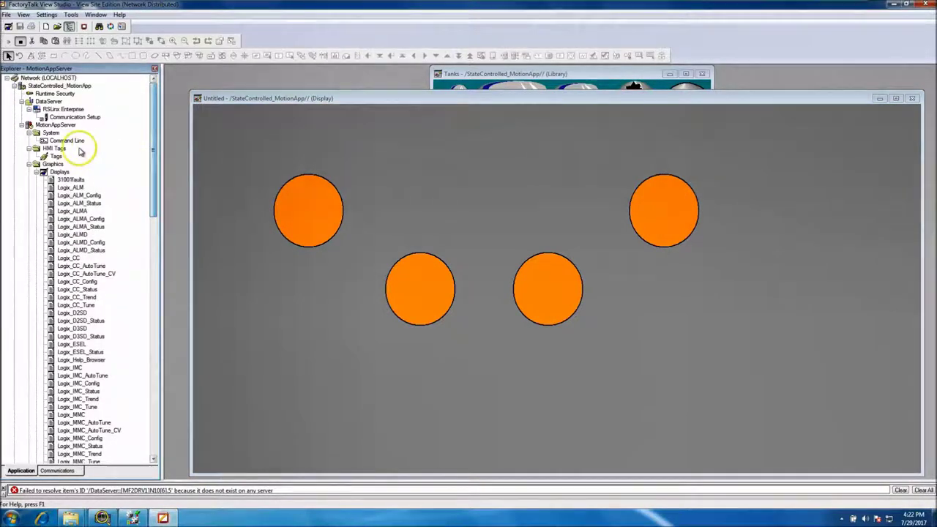
Draw lines from the top-left circle to the lower-left one, and between the lower circles.
left_click(285, 189)
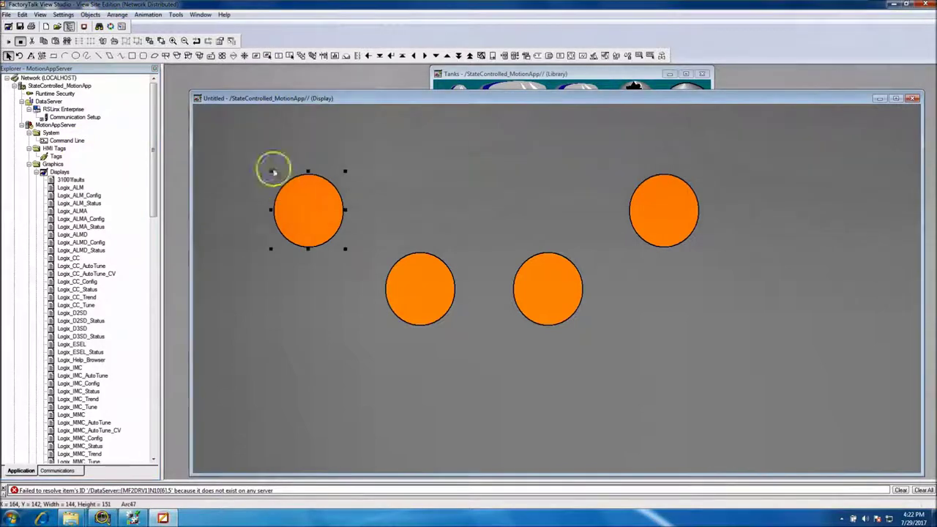
left_click(90, 15)
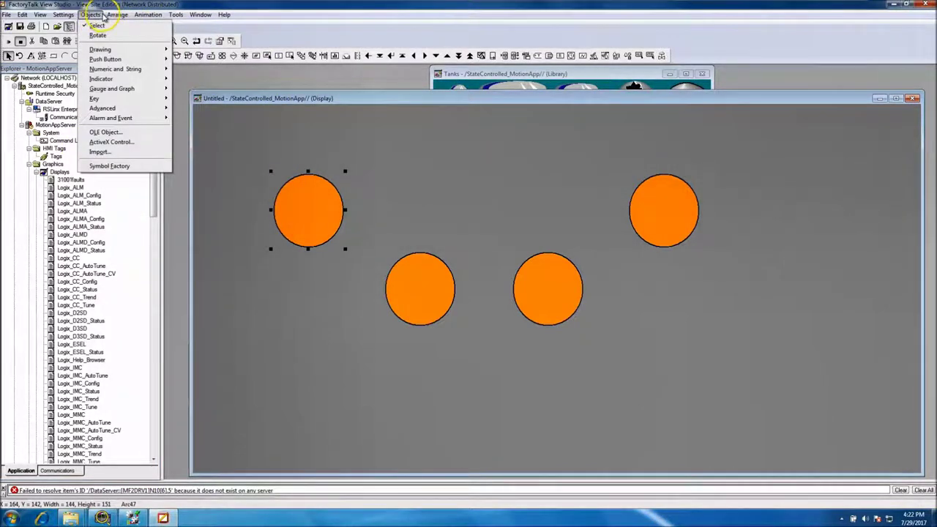
mouse_move(114, 50)
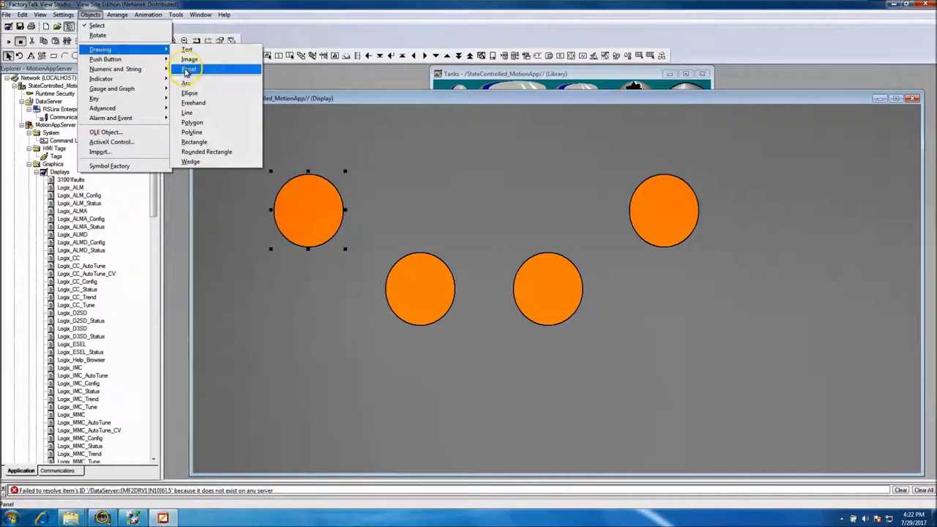
left_click(190, 112)
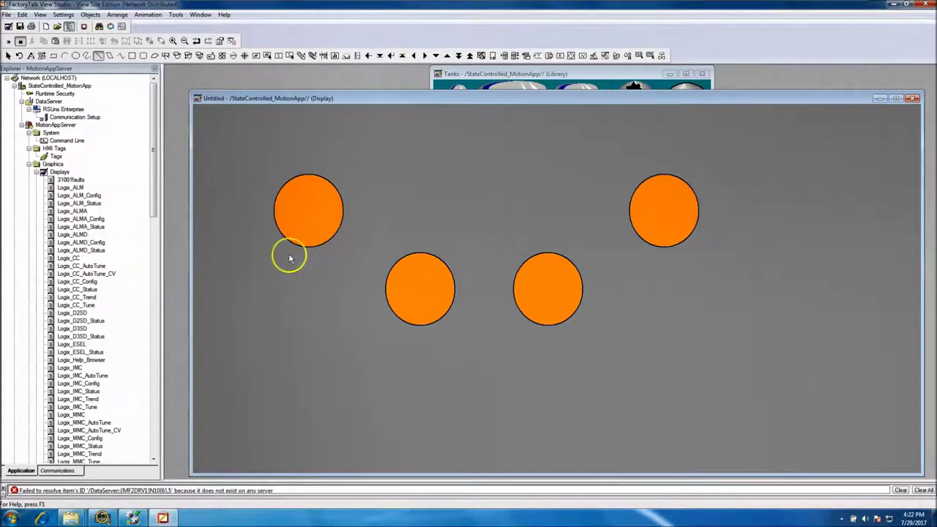
left_click_drag(327, 179, 342, 212)
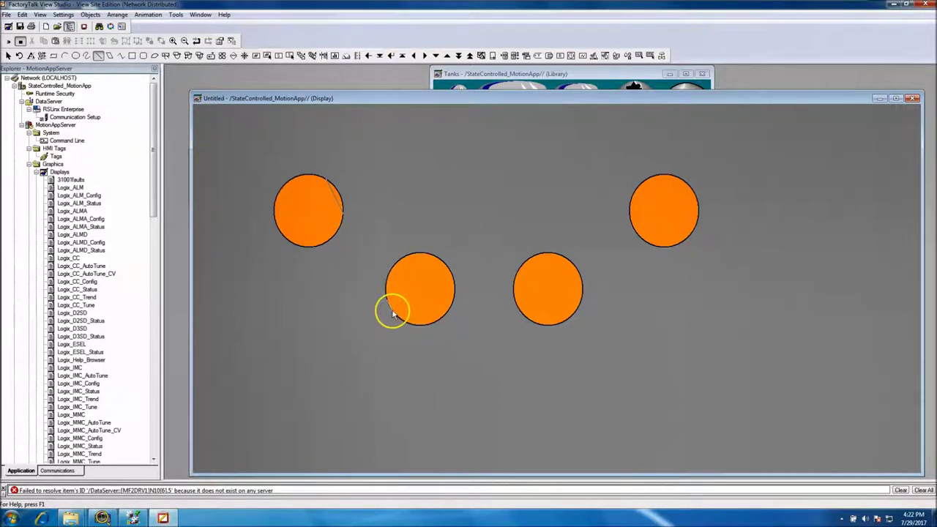
left_click_drag(393, 313, 331, 187)
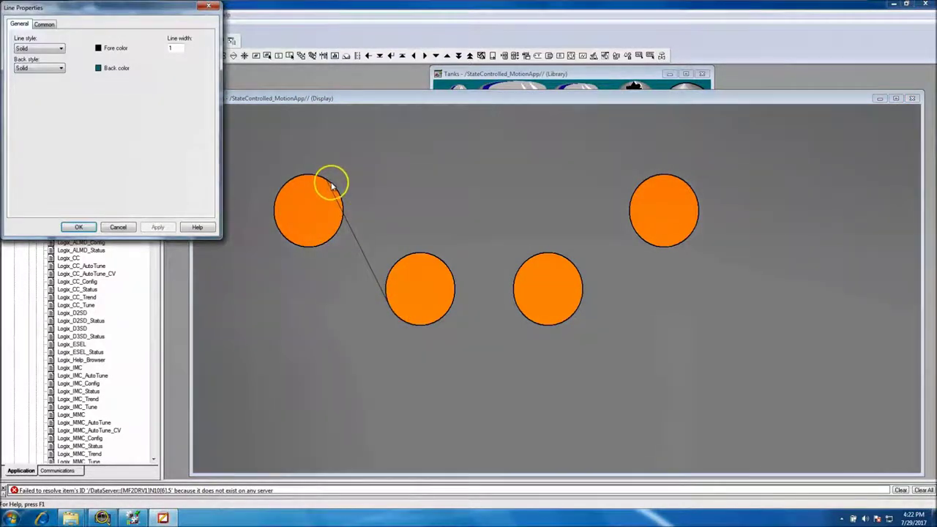
left_click(118, 227)
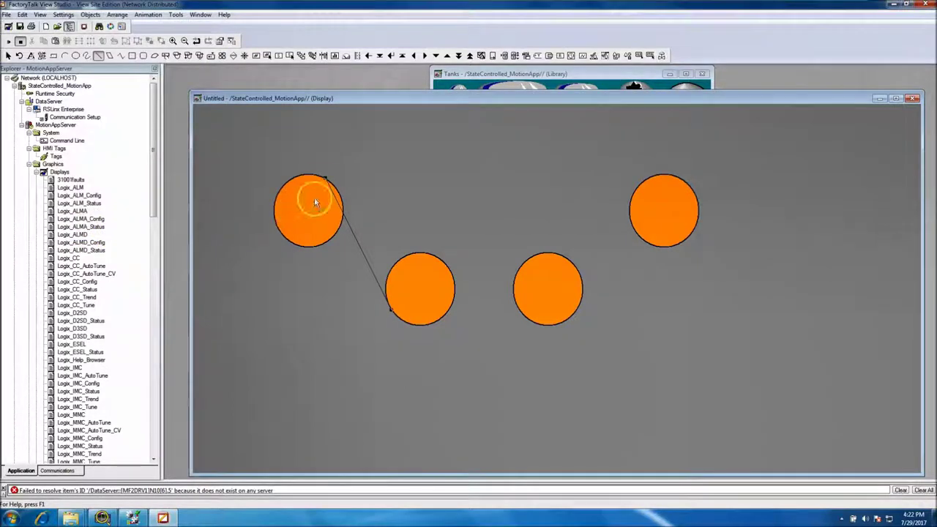
left_click_drag(325, 178, 345, 202)
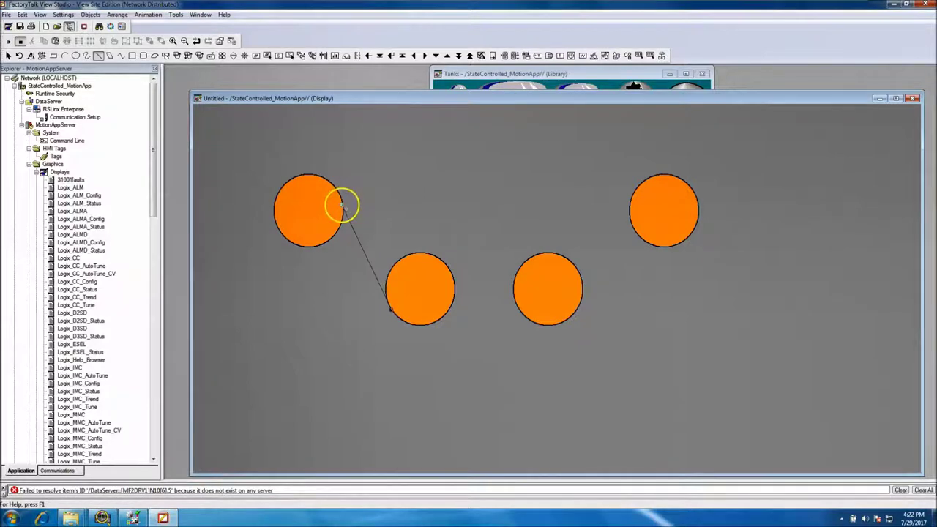
left_click_drag(344, 206, 343, 206)
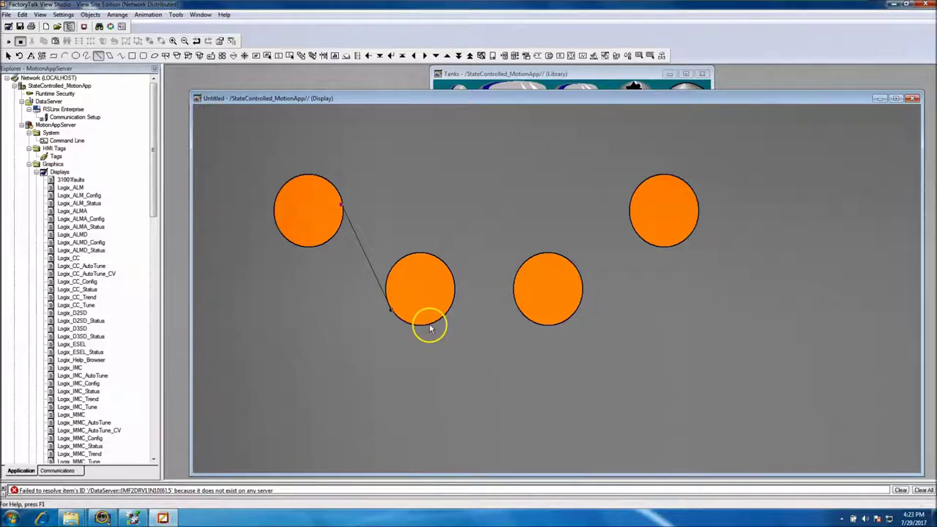
double_click(538, 325)
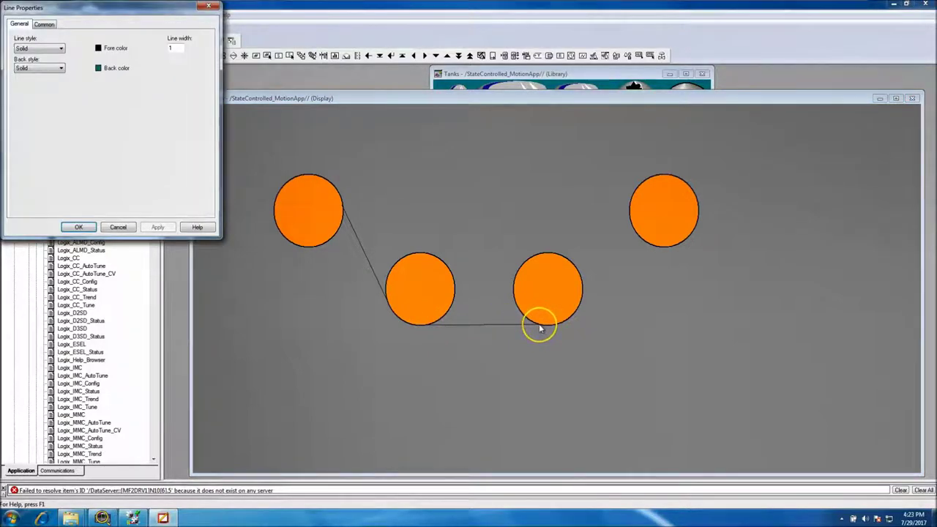
left_click(118, 228)
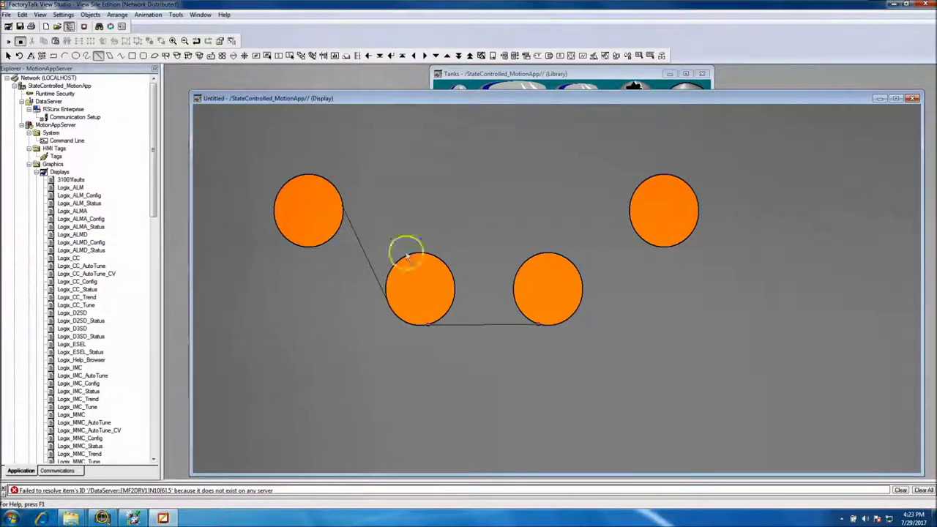
Drag the bottom line's end onto the lower-right circle's bottom so the line runs level.
left_click(537, 324)
left_click_drag(538, 322, 538, 323)
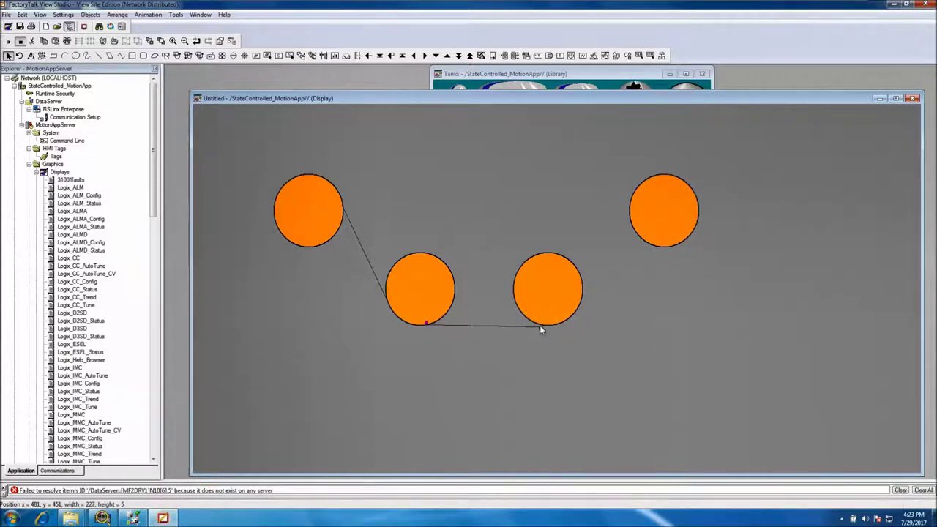
left_click_drag(542, 328, 541, 329)
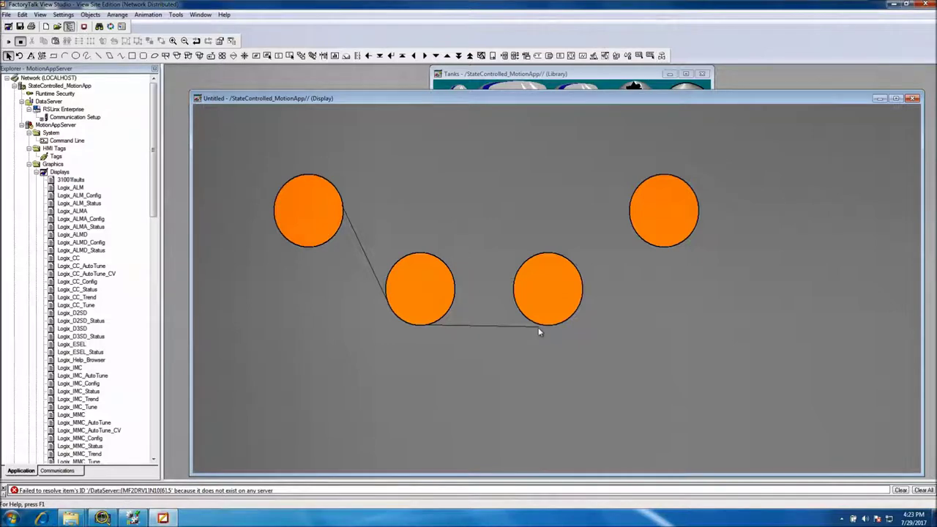
left_click(538, 327)
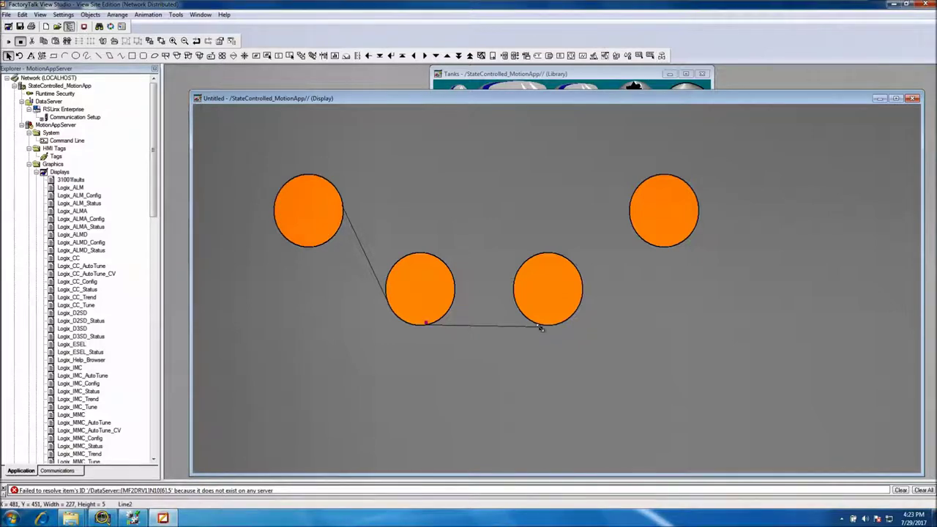
left_click_drag(539, 328, 542, 329)
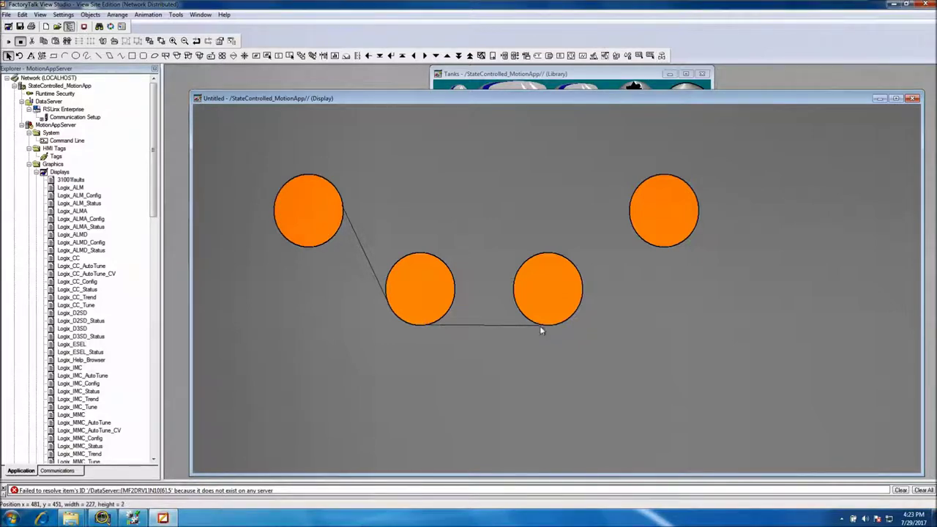
left_click_drag(541, 330, 539, 322)
left_click_drag(540, 324, 542, 330)
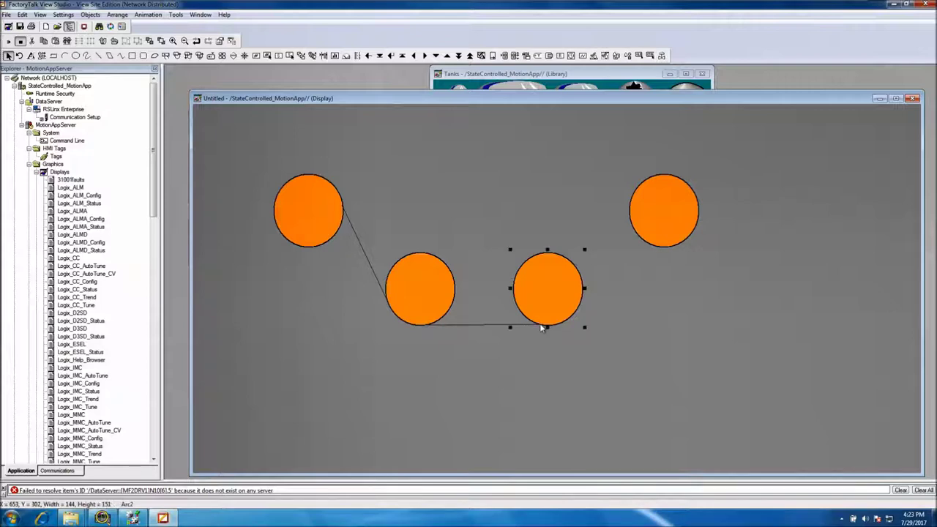
left_click_drag(540, 324, 541, 328)
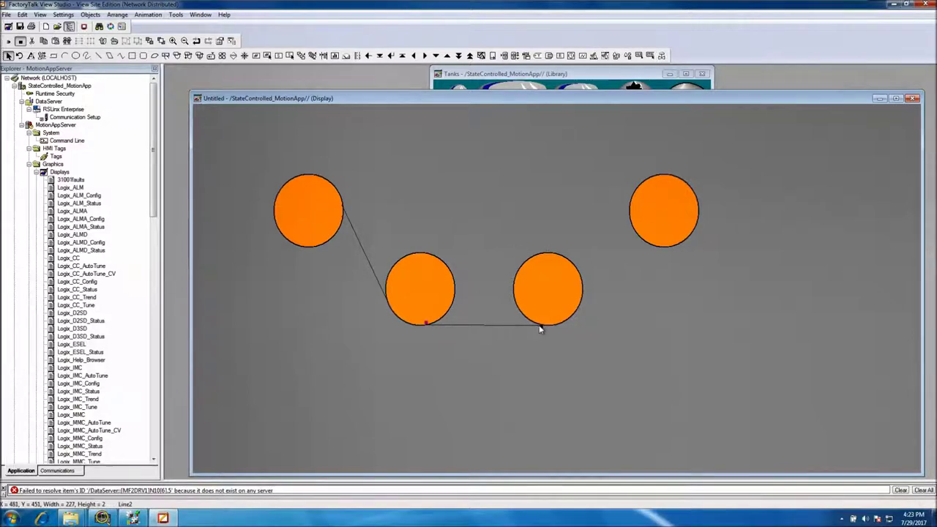
left_click_drag(539, 326, 542, 328)
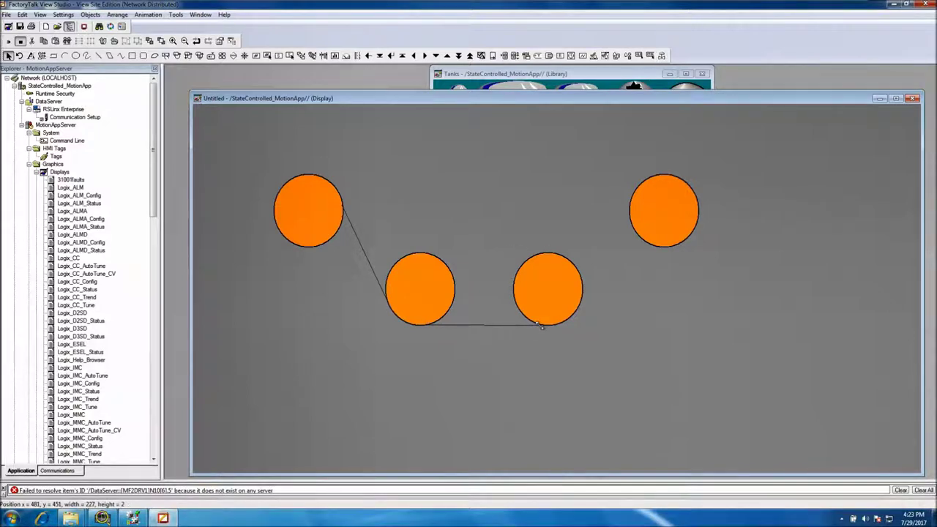
Draw a diagonal line from the lower-right circle up to the top-right circle.
left_click_drag(540, 326, 540, 326)
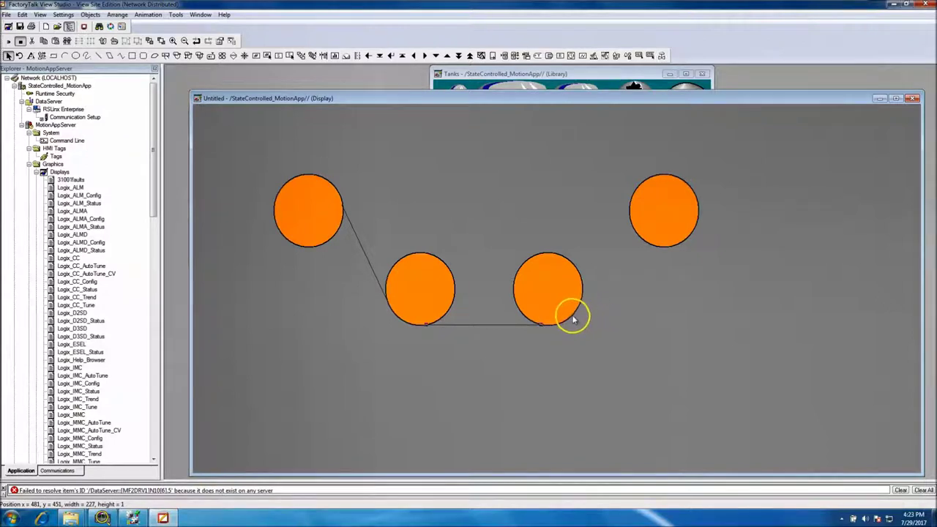
left_click(571, 318)
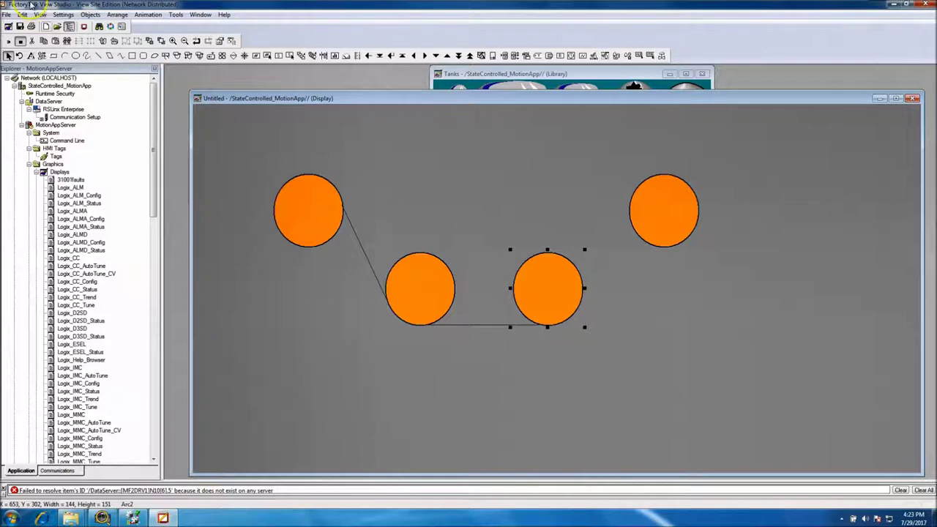
left_click(117, 15)
mouse_move(147, 15)
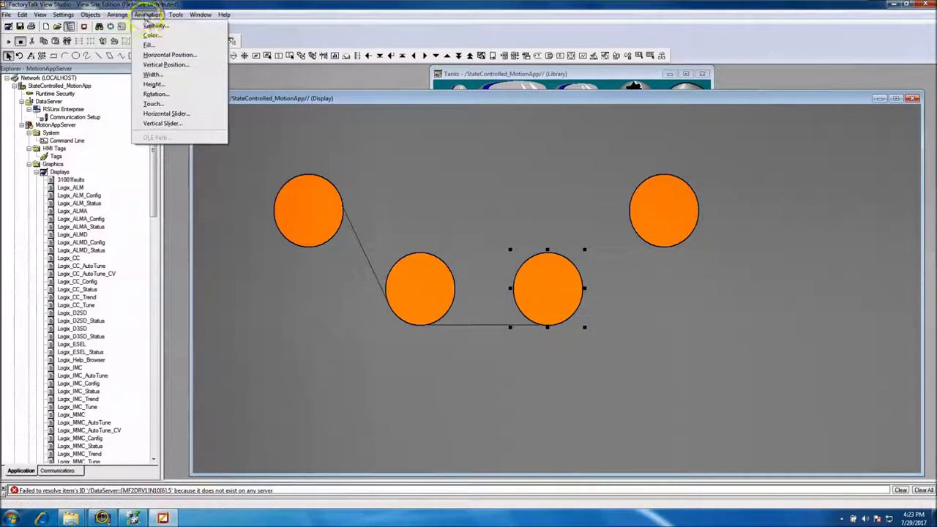
mouse_move(90, 15)
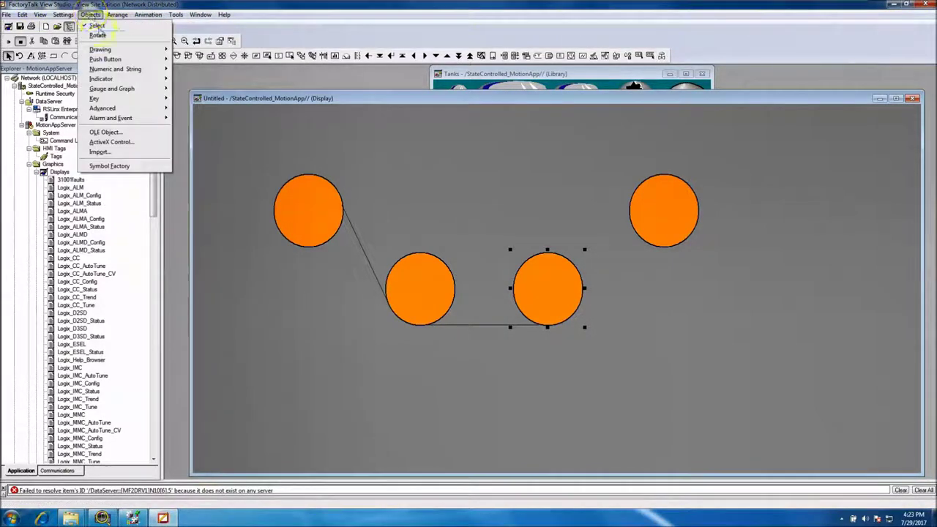
mouse_move(102, 50)
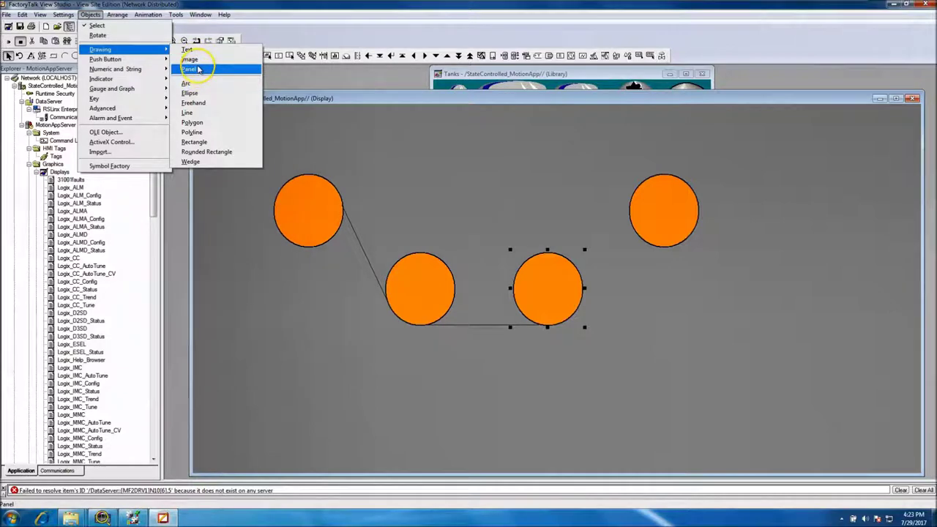
left_click(192, 112)
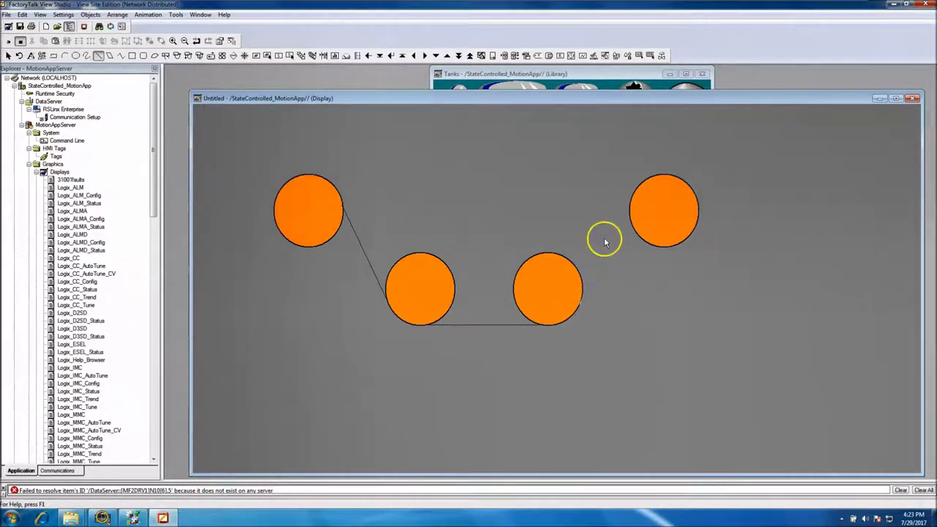
left_click(630, 194)
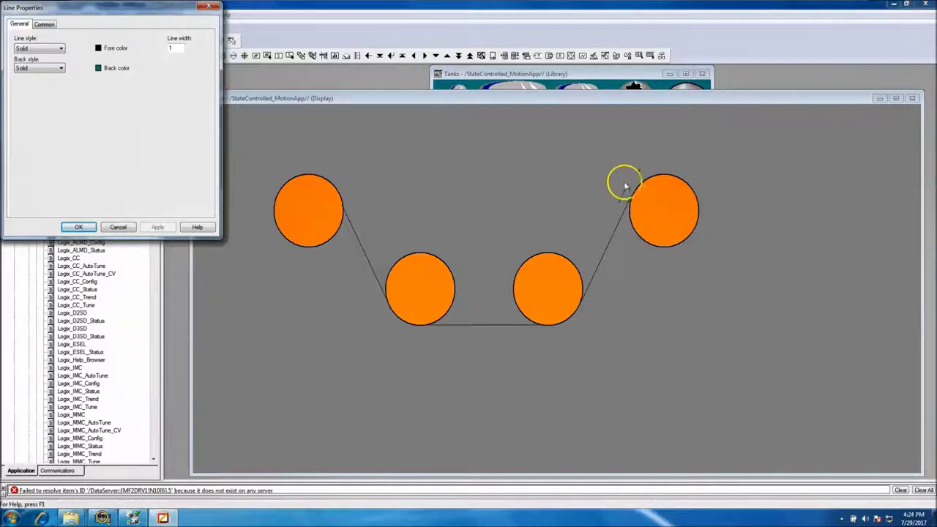
left_click(429, 247)
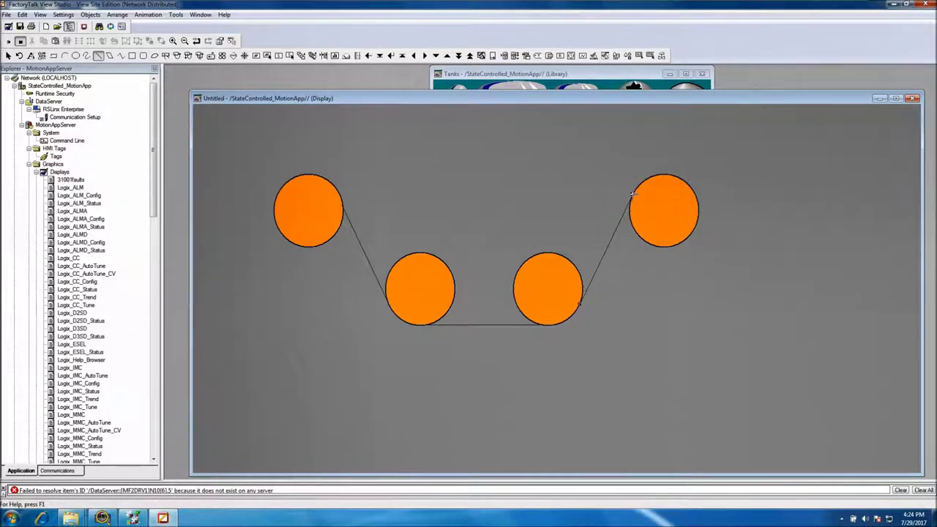
left_click(340, 203)
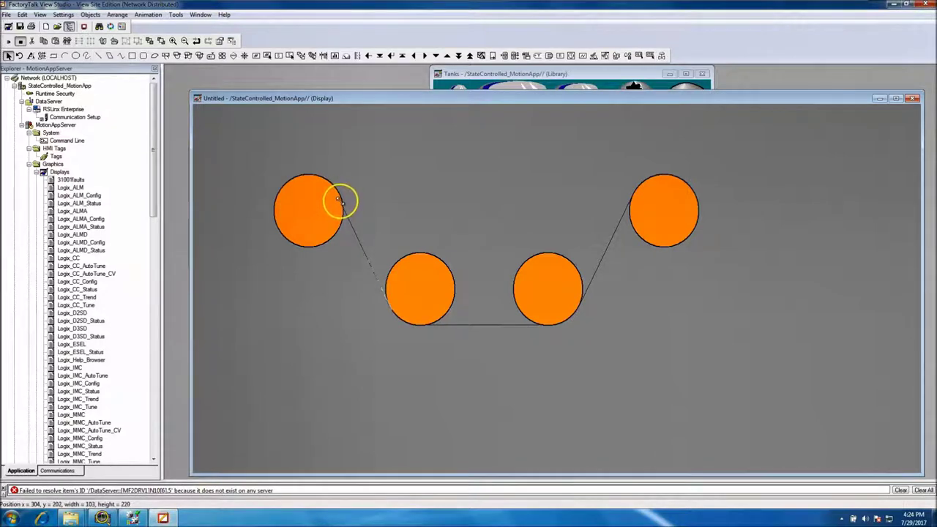
left_click(361, 195)
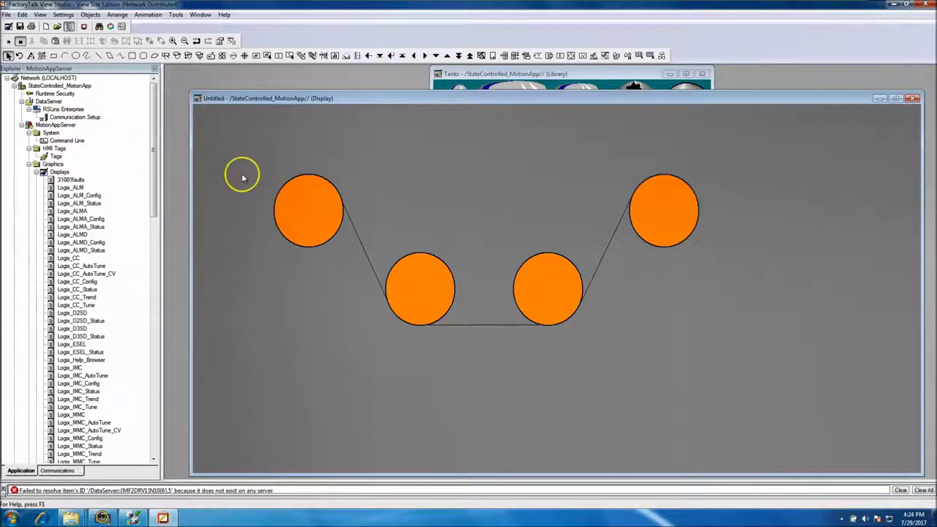
Draw a horizontal line running left from the top of the first circle.
left_click(117, 14)
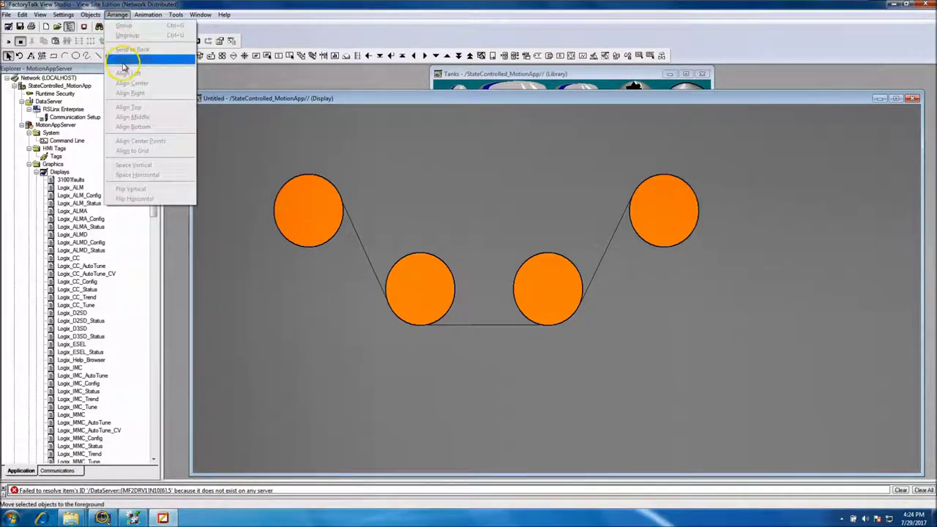
mouse_move(91, 15)
mouse_move(118, 50)
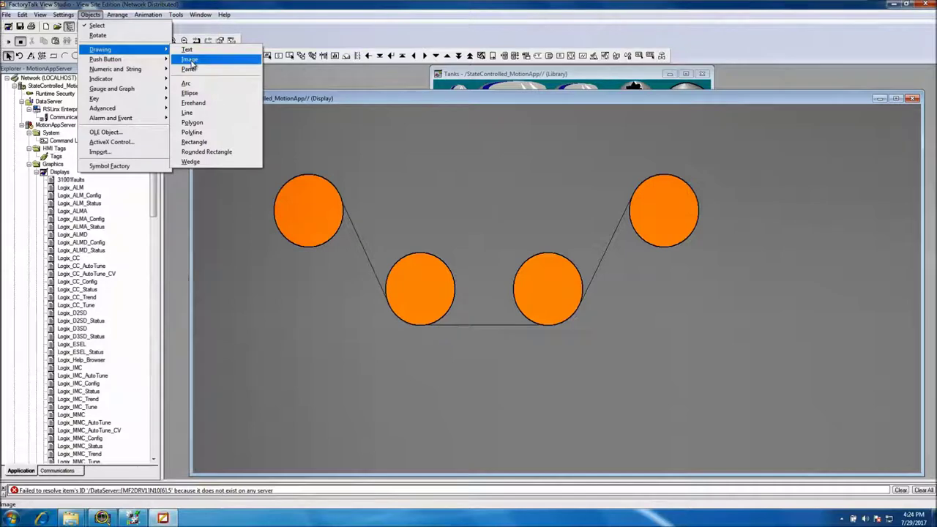
left_click(188, 113)
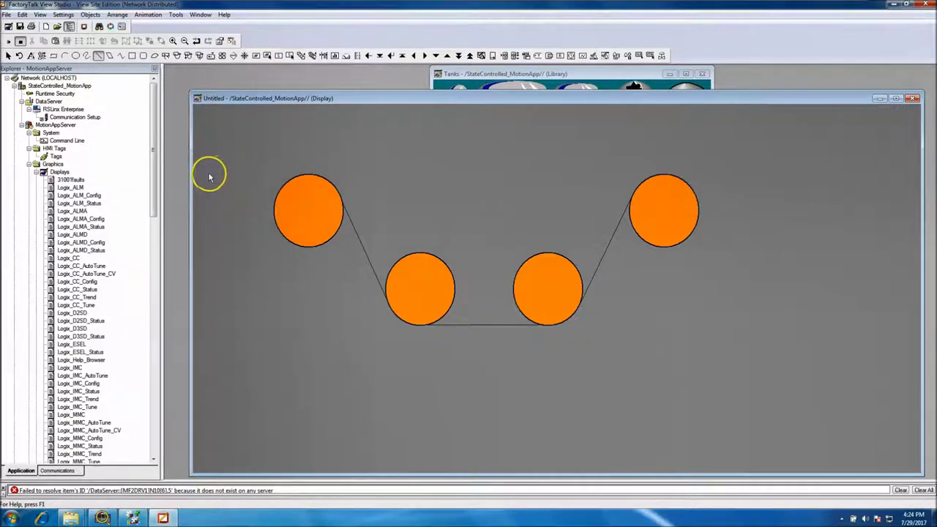
left_click_drag(304, 175, 195, 174)
double_click(293, 175)
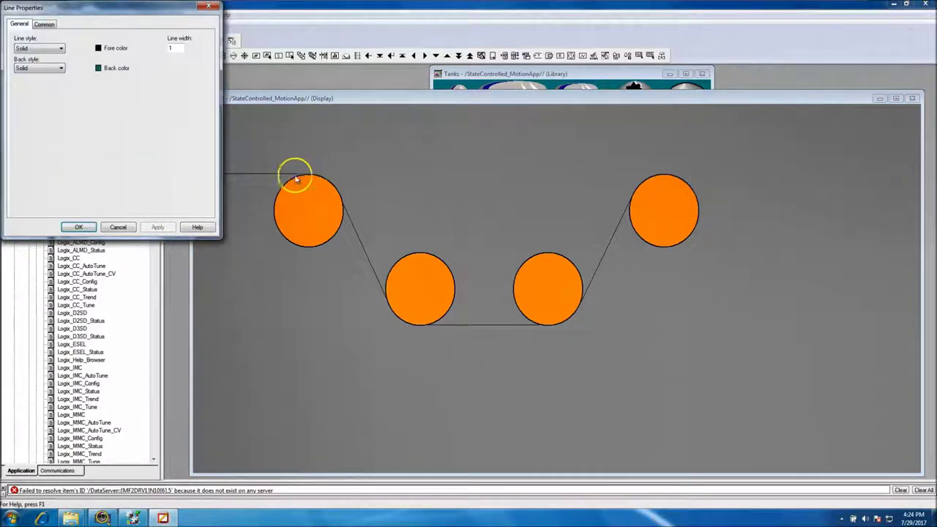
left_click(116, 227)
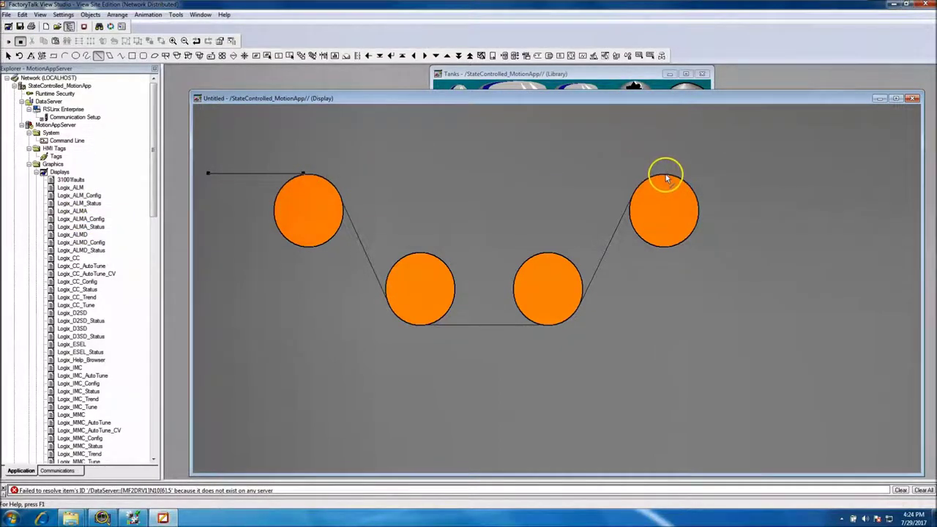
Draw a horizontal line running right from the top of the last circle.
left_click_drag(667, 176, 811, 180)
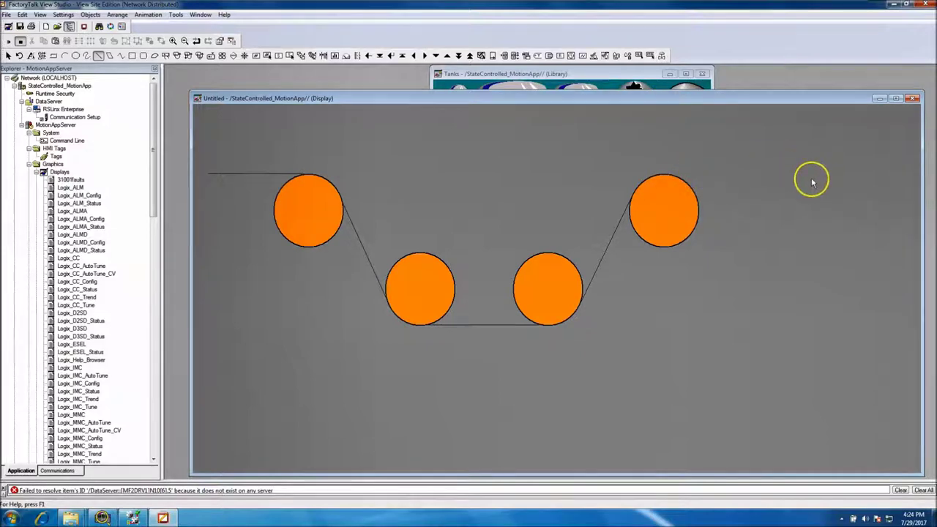
double_click(811, 180)
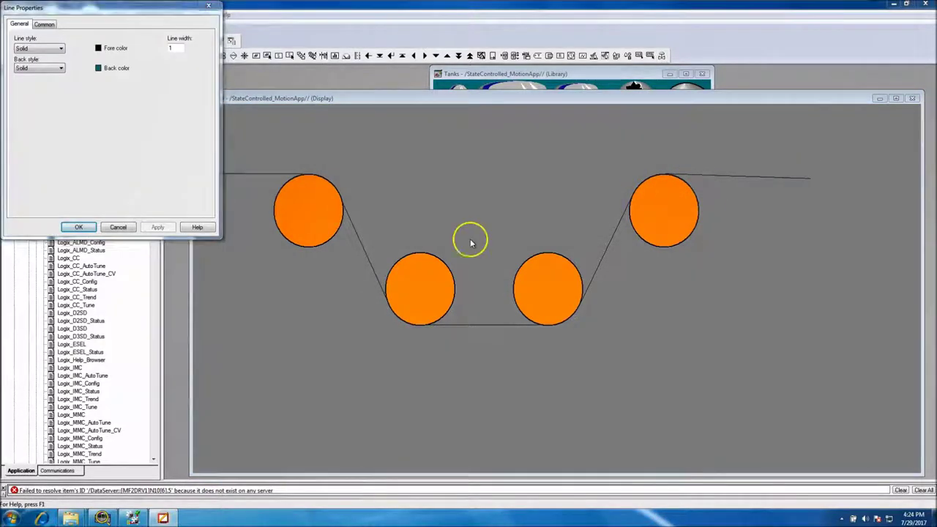
left_click(78, 227)
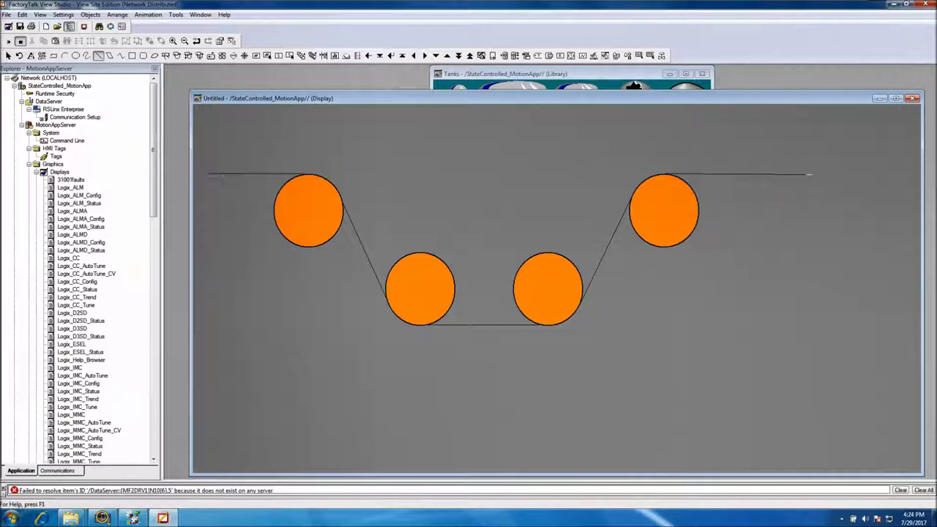
left_click(812, 176)
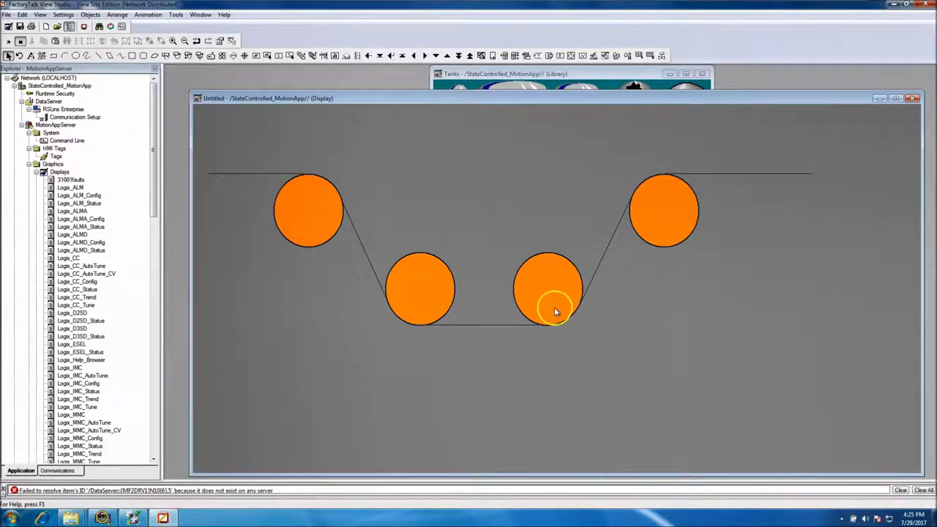
Add an 'Axis 1' text label over the upper-left circle in bold, size 14.
left_click(309, 223)
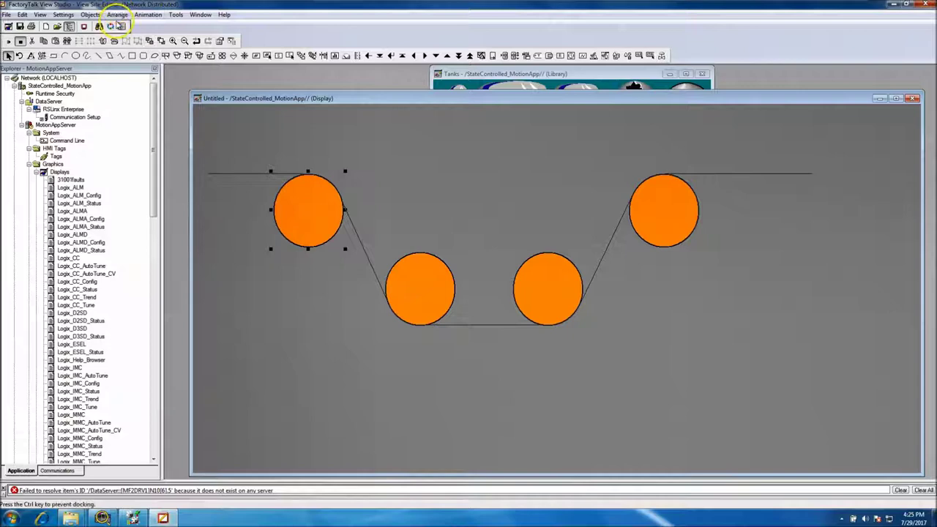
left_click(117, 15)
mouse_move(90, 14)
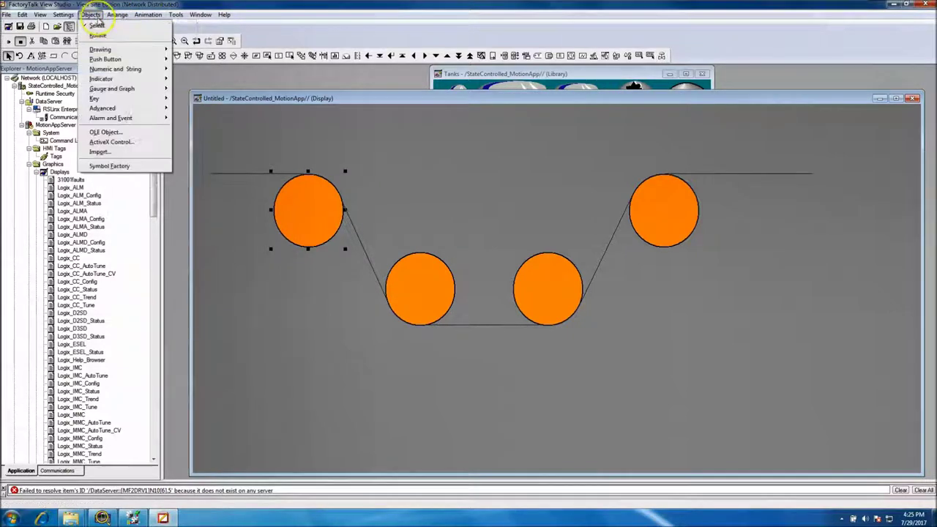
left_click(176, 50)
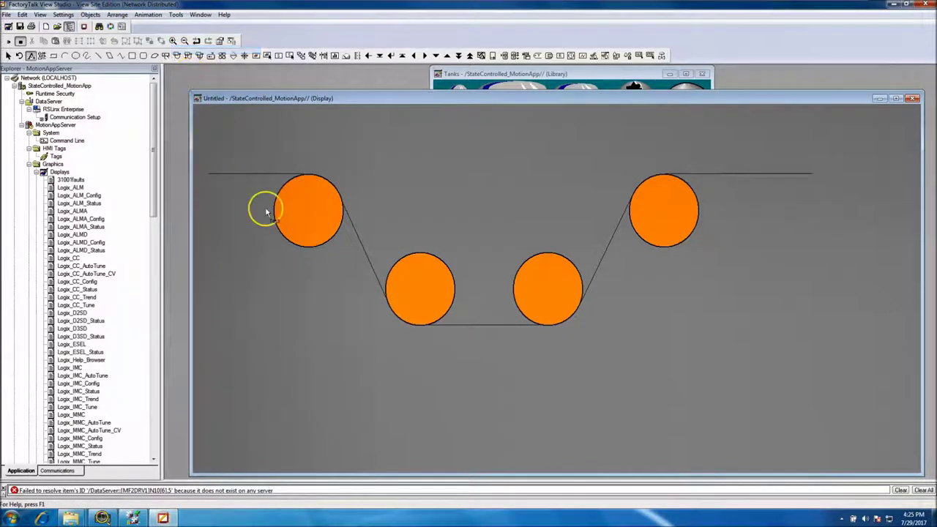
left_click_drag(284, 199, 328, 217)
type("Axis 1")
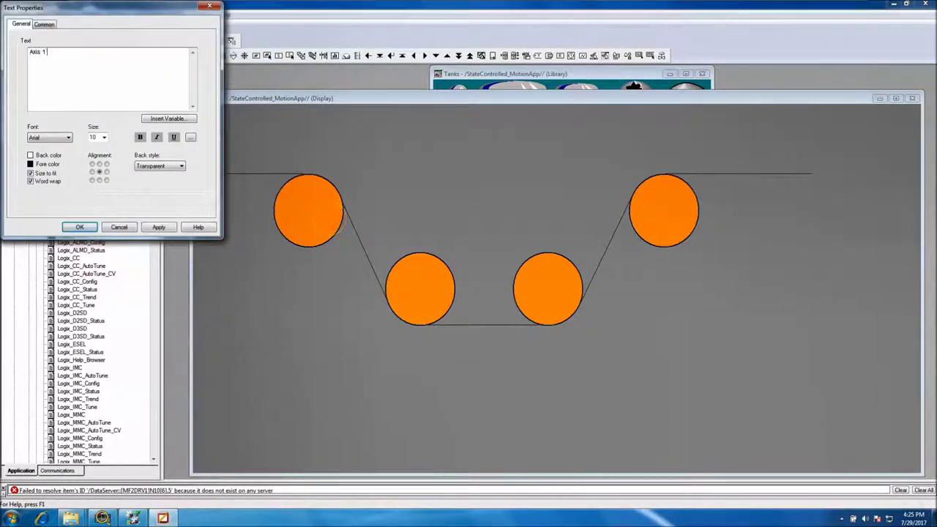
left_click(160, 228)
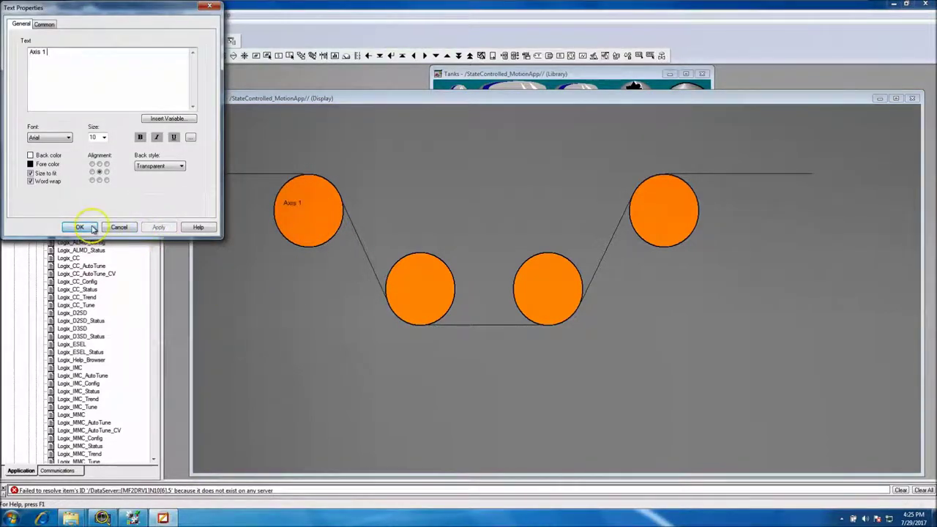
left_click(104, 137)
left_click(96, 177)
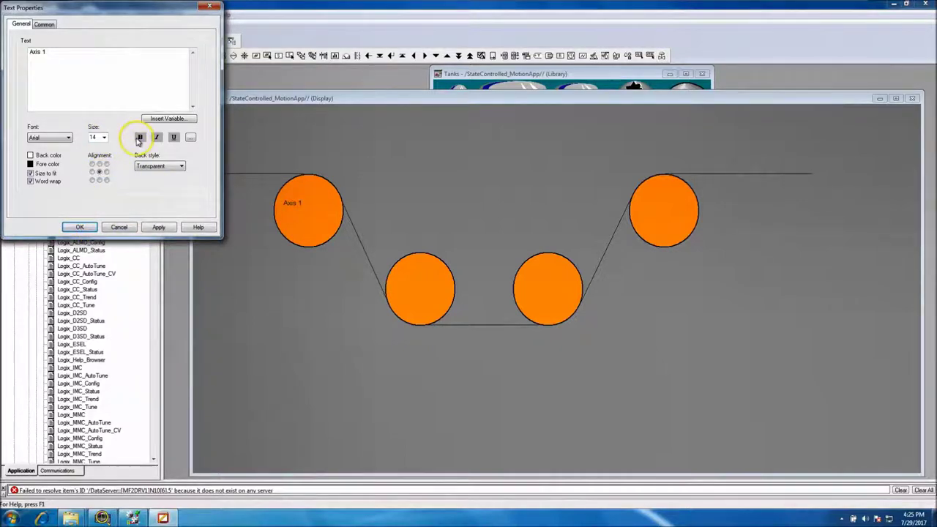
left_click(162, 227)
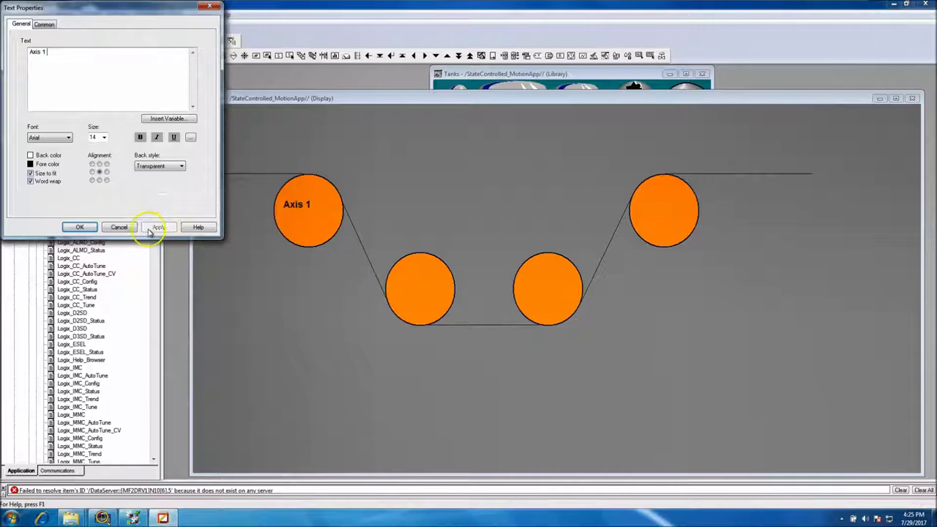
left_click(109, 229)
Centre the Axis 1 label on the upper-left circle.
left_click(290, 207)
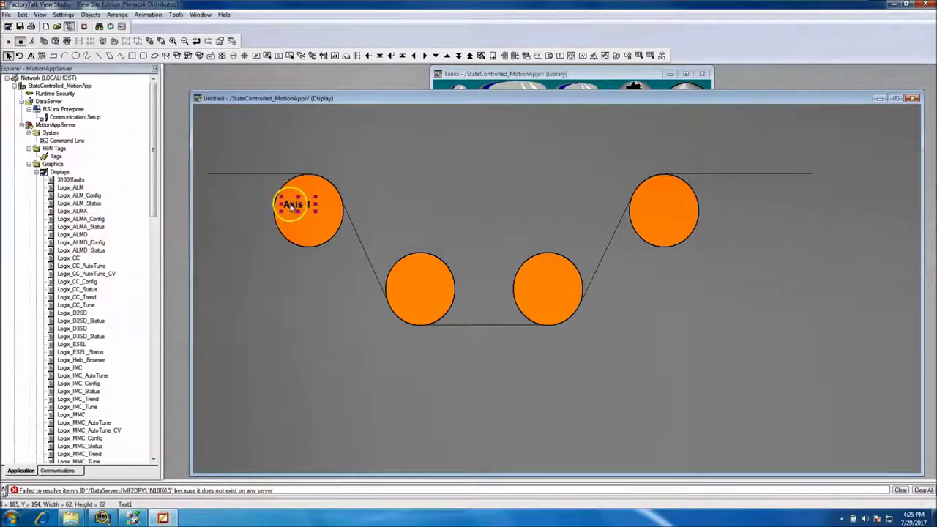
left_click_drag(293, 208, 302, 213)
left_click(303, 213)
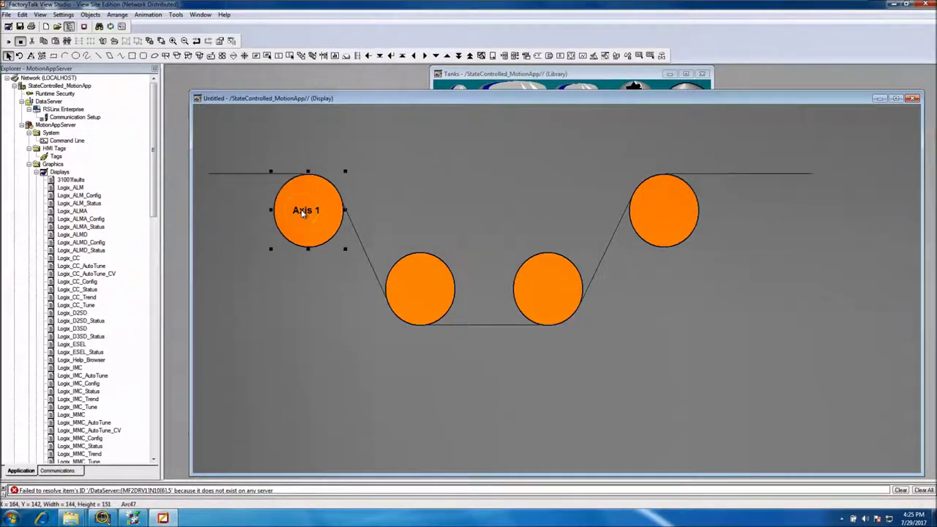
double_click(303, 210)
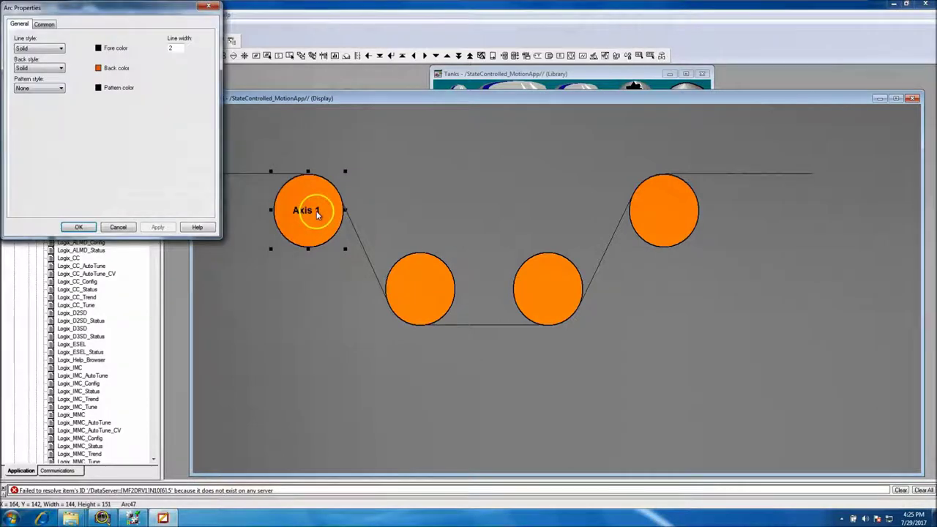
left_click(120, 227)
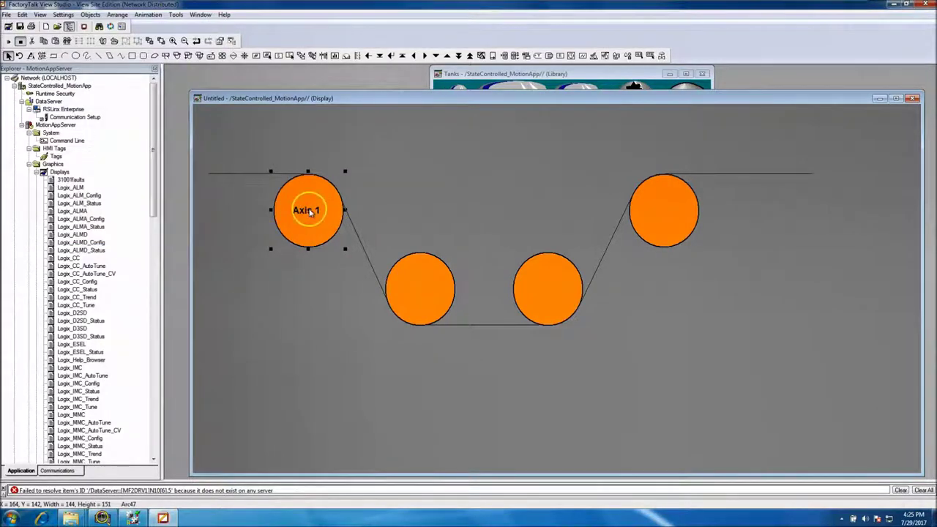
Paste Axis 1 label copies into the lower-right, lower-left and upper-right circles, deleting the extra copy.
left_click(429, 287)
key("ctrl+v")
key("ctrl+v")
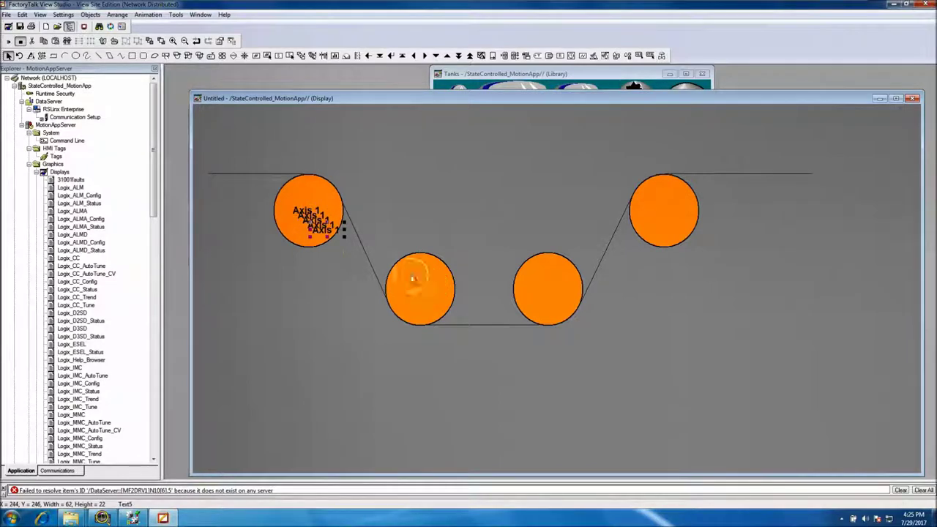
left_click_drag(330, 237, 549, 292)
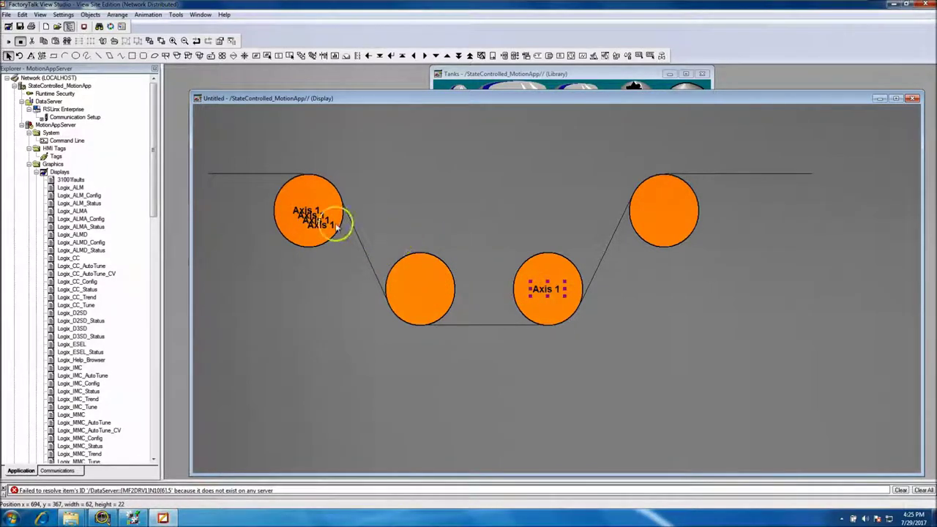
left_click_drag(335, 220, 418, 286)
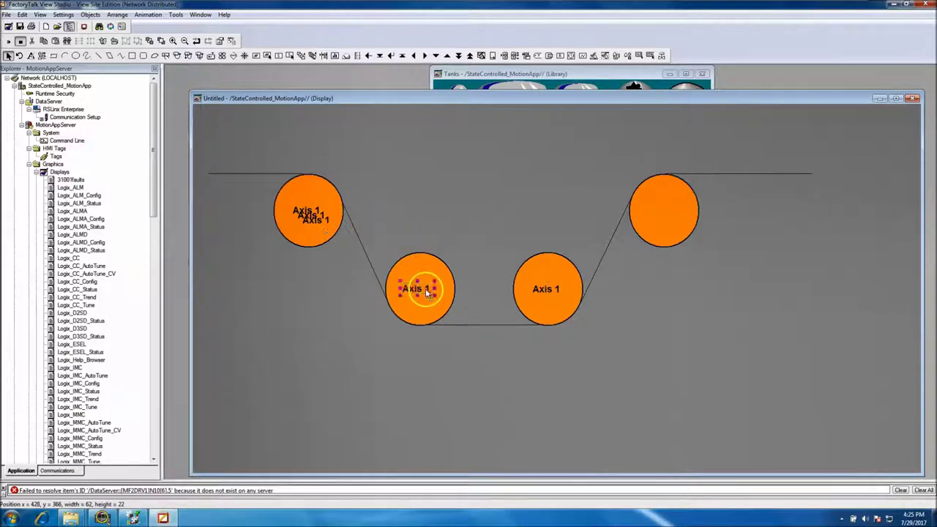
left_click_drag(604, 195, 662, 210)
left_click(327, 219)
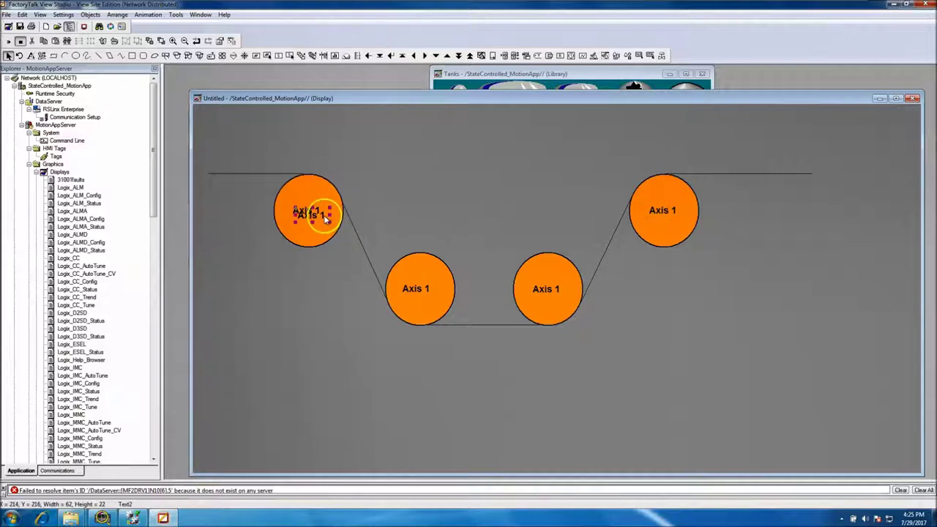
key("Delete")
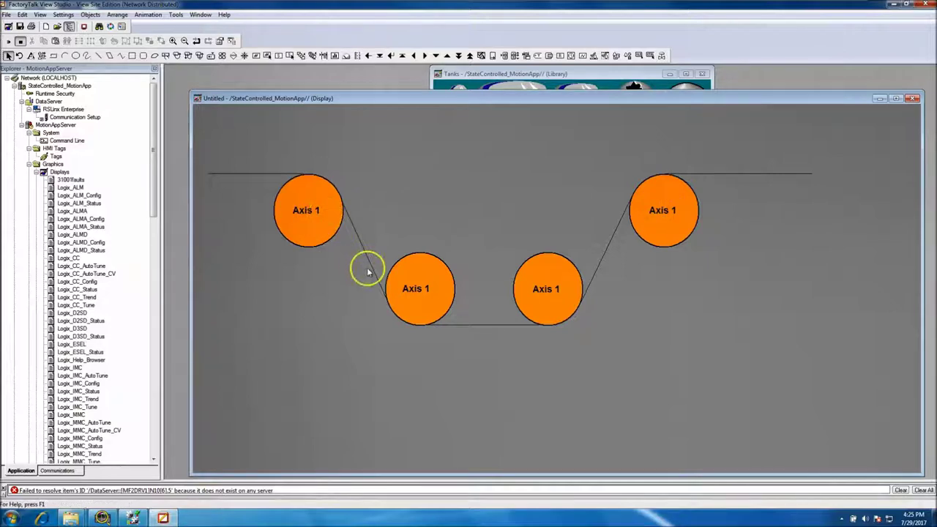
Change the lower-left circle's label to 'Axis 2'.
left_click(423, 290)
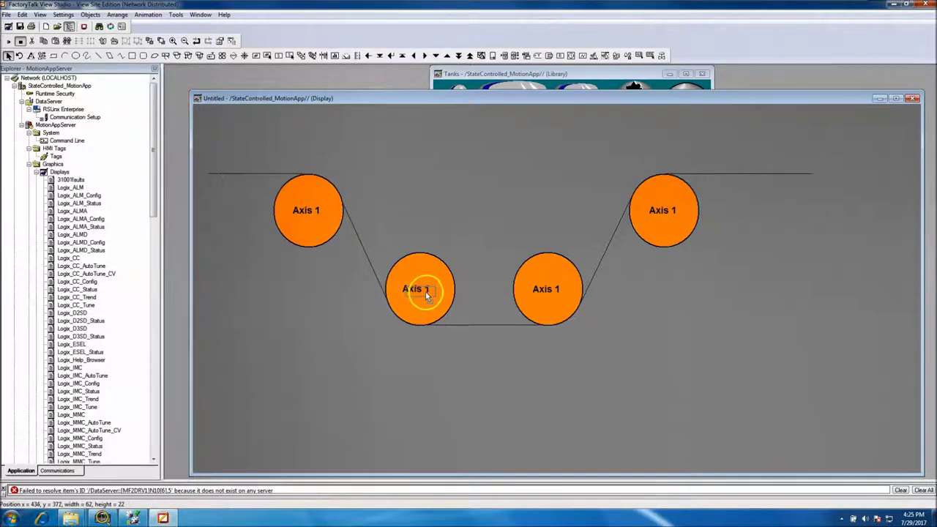
double_click(423, 289)
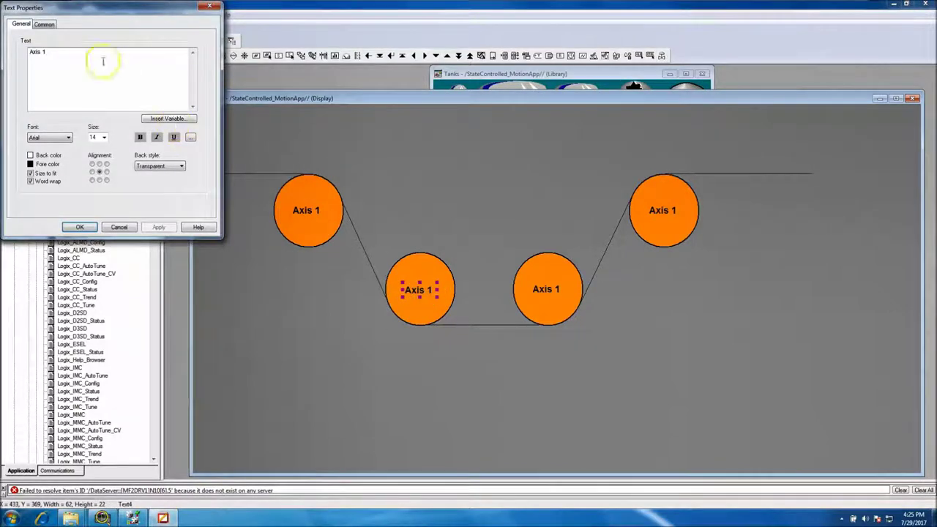
left_click(60, 50)
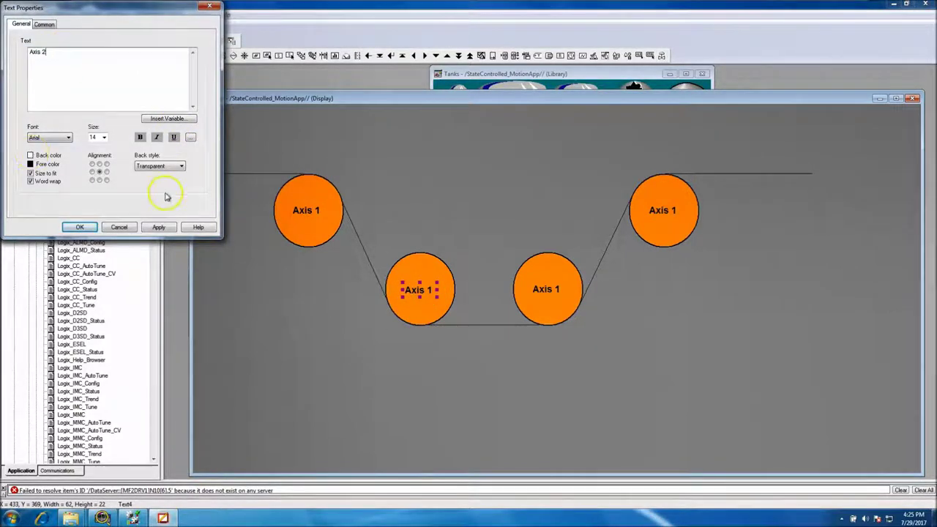
type("2")
left_click(80, 227)
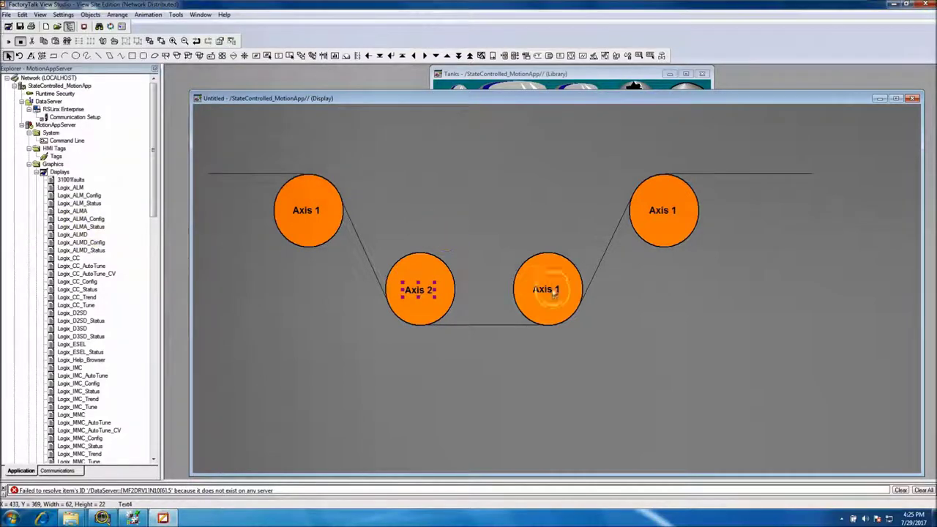
Change the lower-right circle's label to 'Axis 3'.
double_click(554, 291)
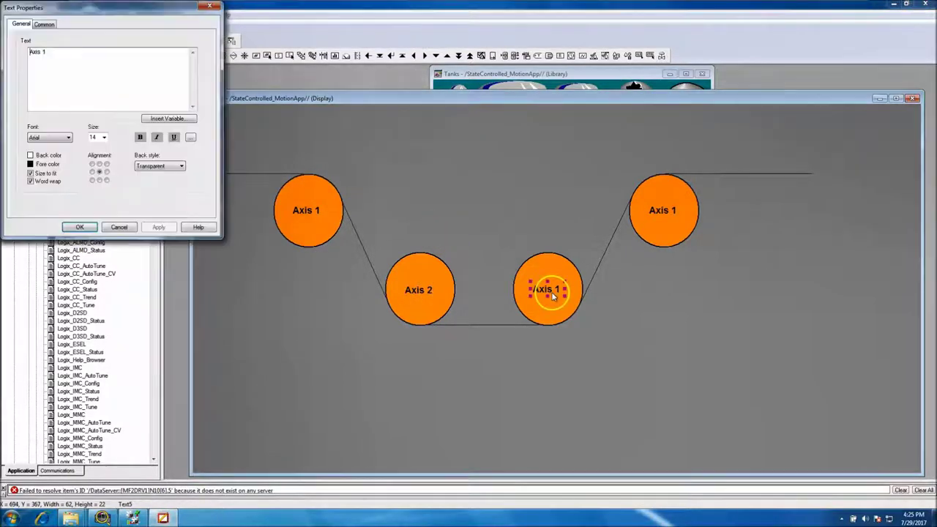
left_click(47, 51)
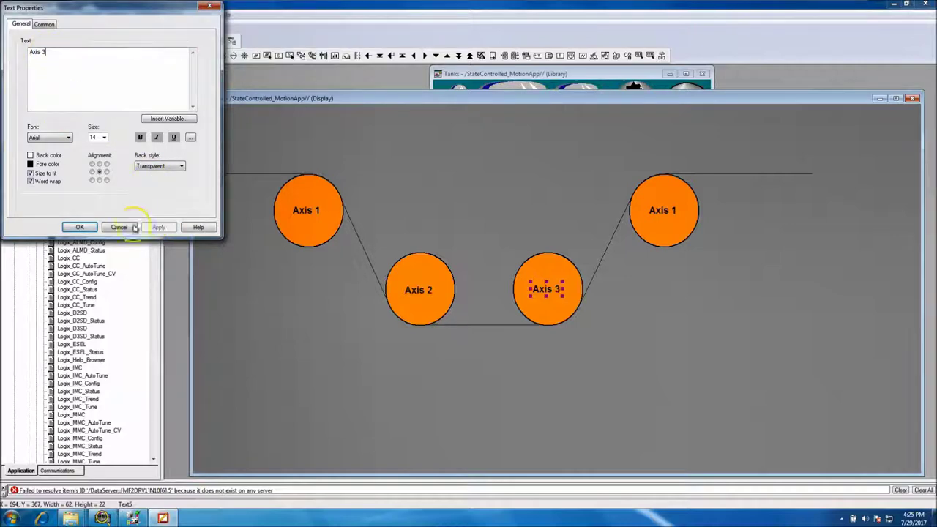
left_click(80, 227)
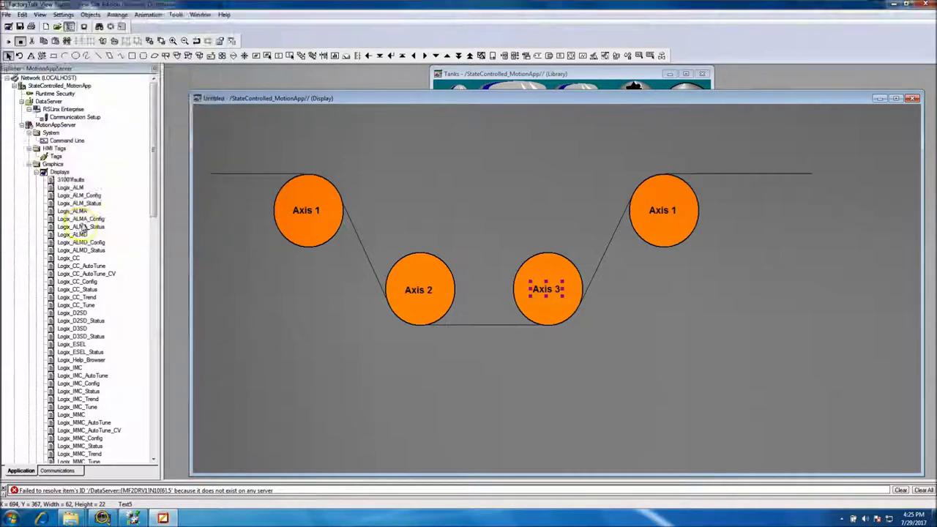
Change the upper-right circle's label to 'Axis 4'.
double_click(662, 210)
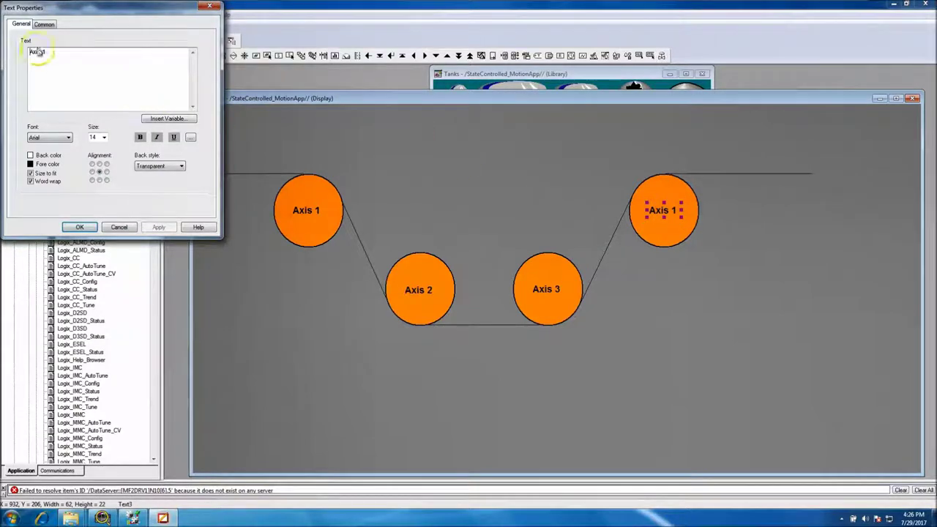
key("BackSpace")
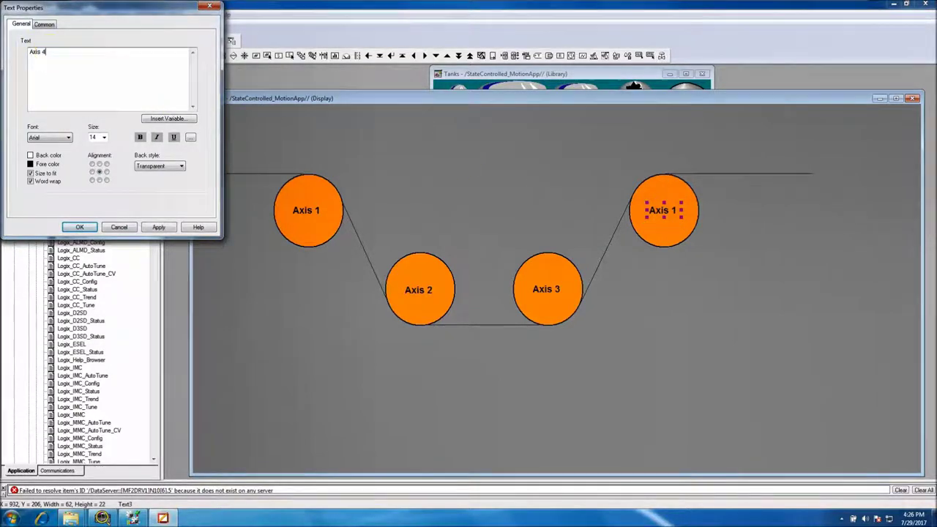
type("4")
left_click(158, 227)
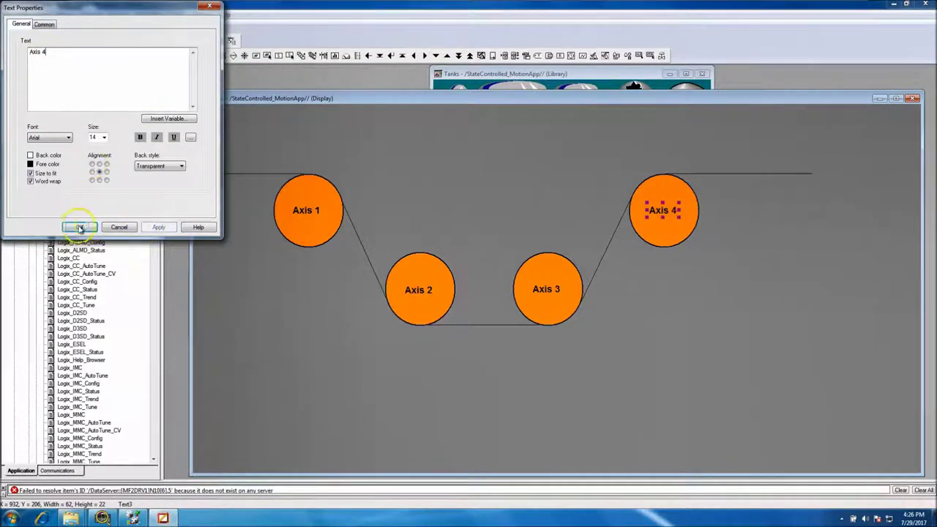
left_click(76, 227)
left_click(293, 278)
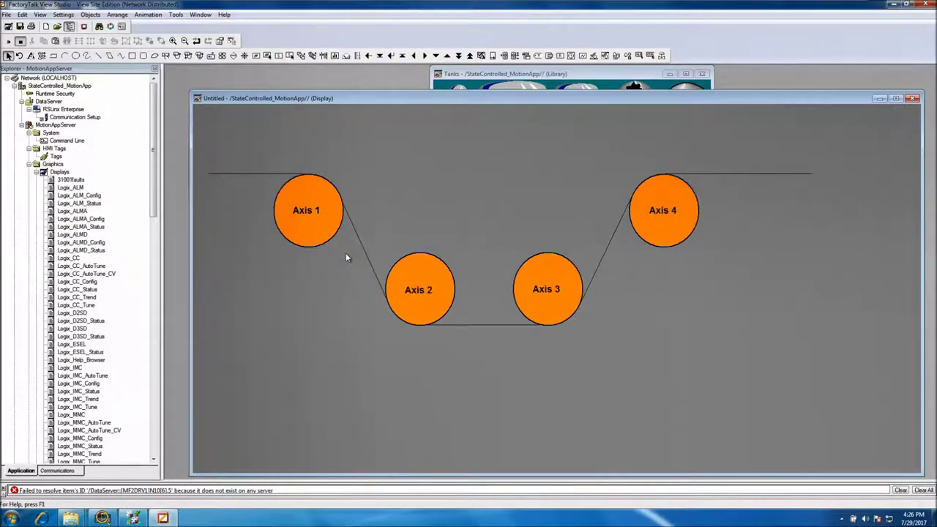
left_click(306, 212)
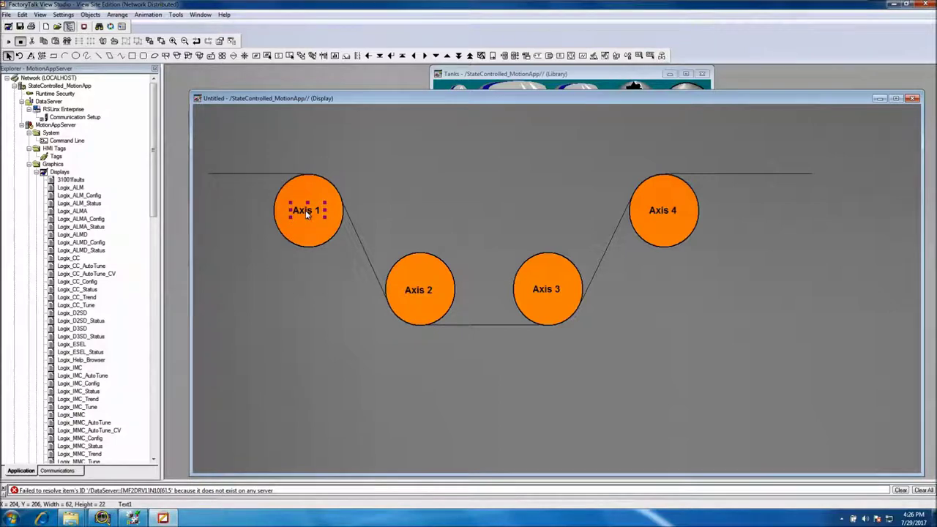
Top-align the Axis 1 and Axis 4 labels.
left_click(660, 210, "shift")
double_click(661, 211)
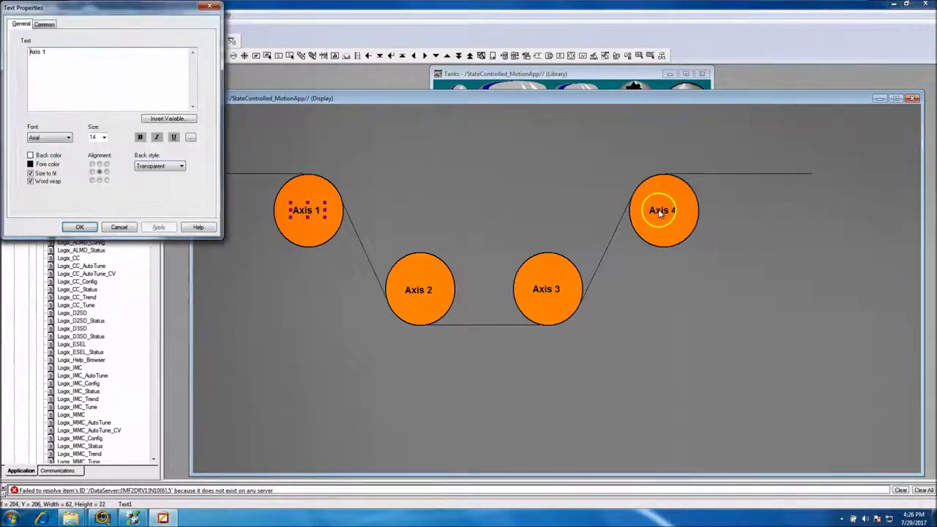
left_click(121, 225)
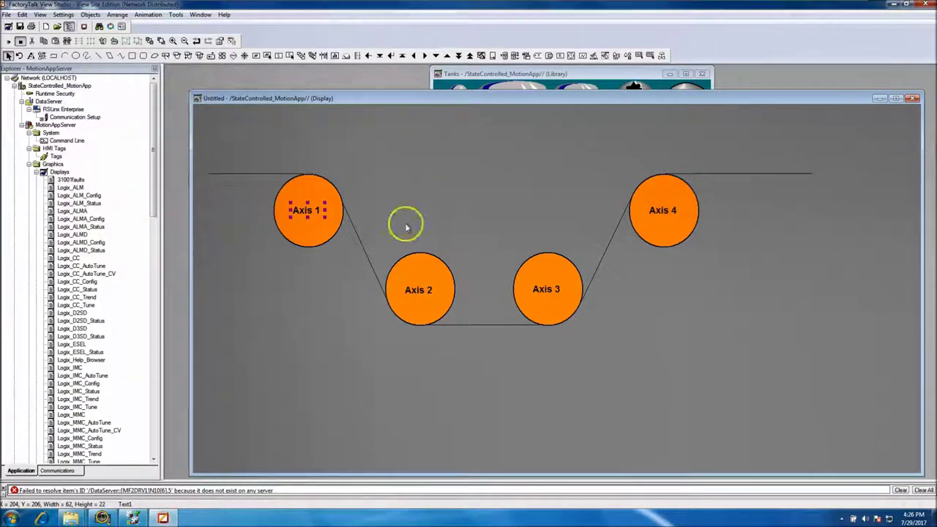
left_click(661, 210, "shift")
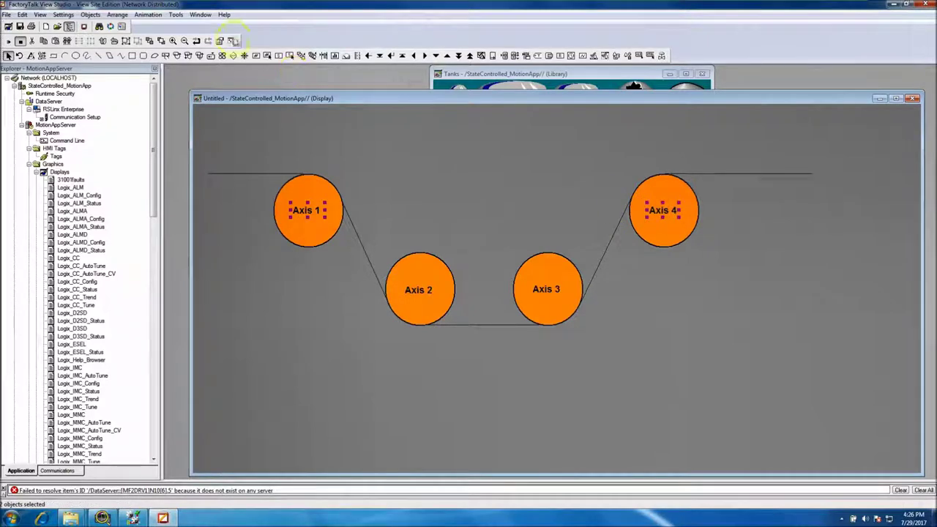
left_click(117, 14)
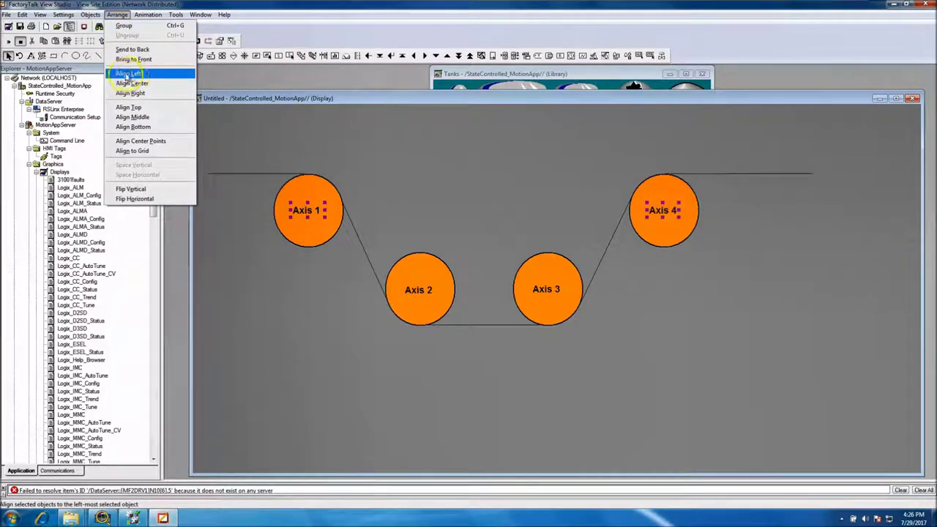
left_click(129, 107)
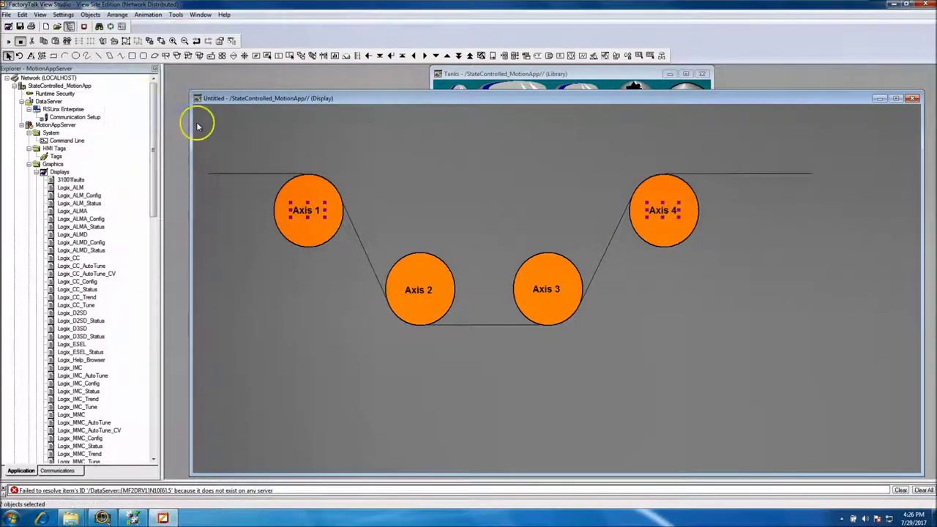
Top-align the Axis 2 and Axis 3 labels, then deselect them.
left_click(423, 293)
left_click(548, 289, "shift")
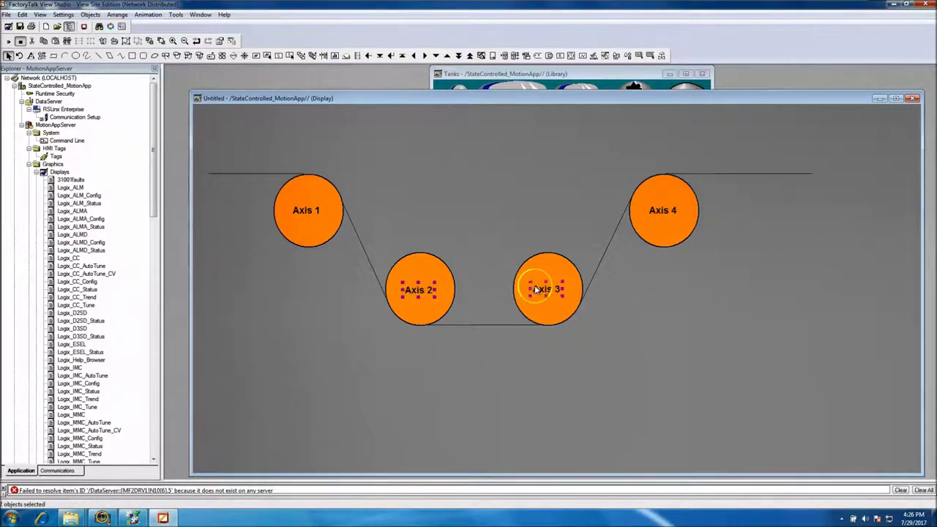
left_click(119, 15)
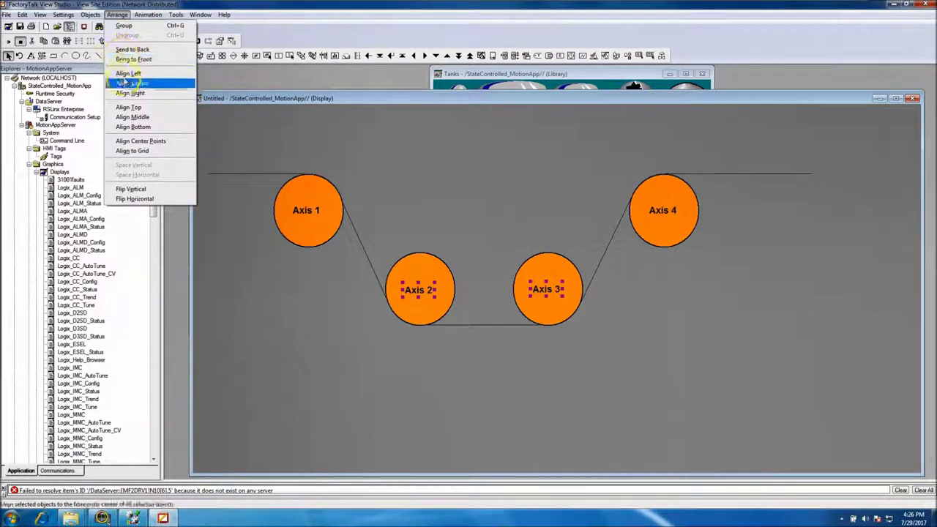
left_click(128, 107)
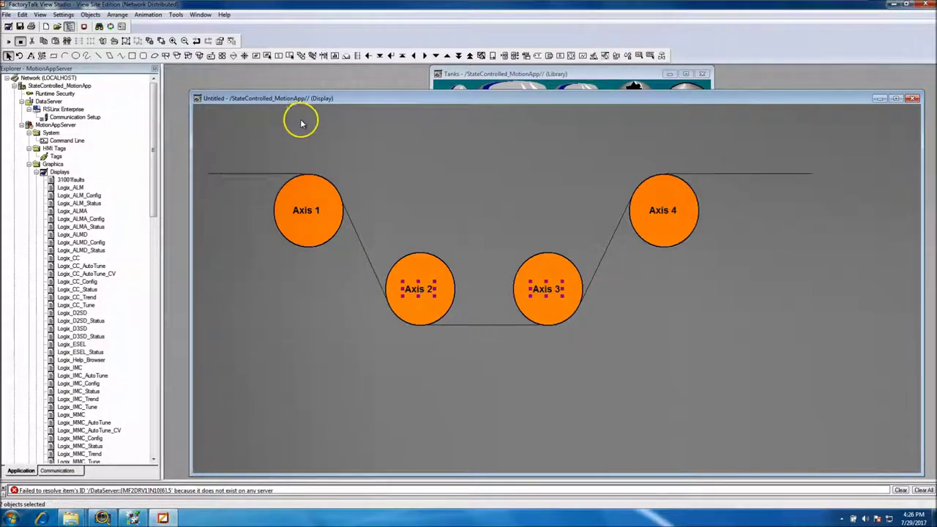
left_click(400, 199)
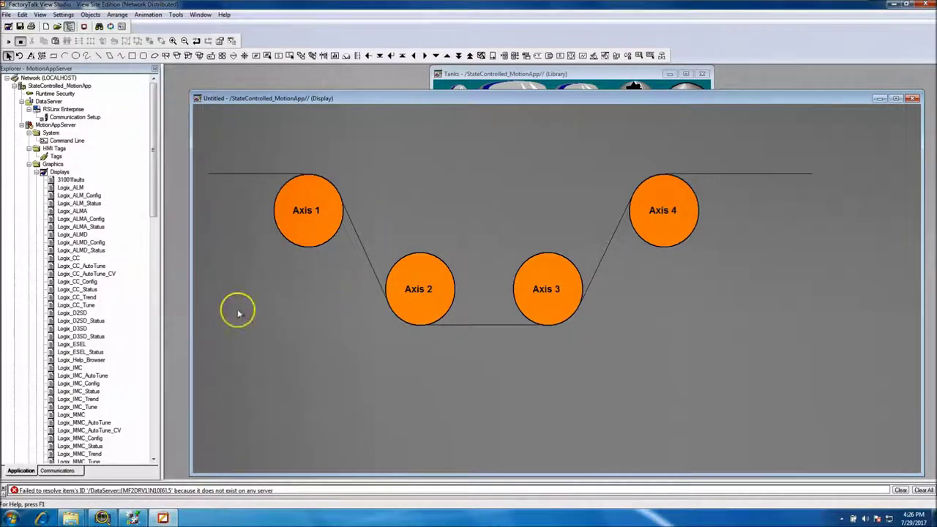
left_click(90, 15)
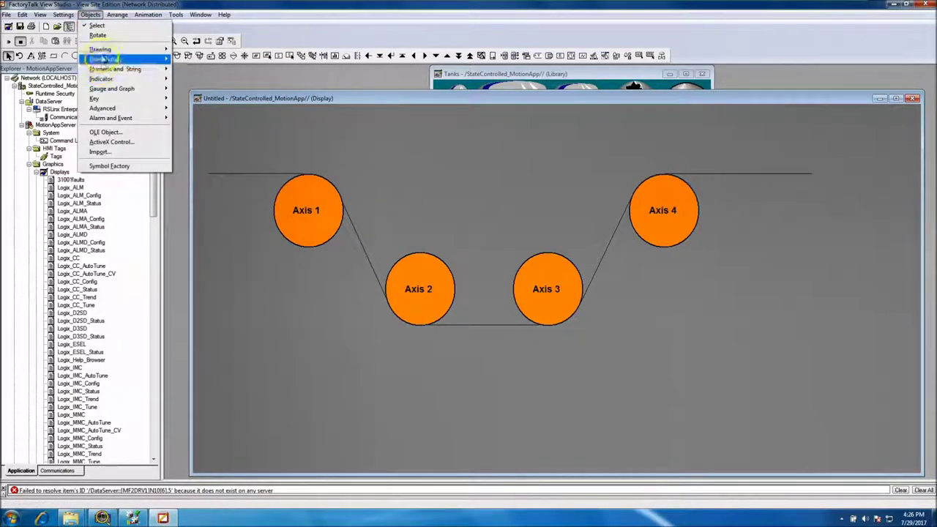
Try placing a Numeric Input object, look through its property tabs, and cancel it.
mouse_move(102, 50)
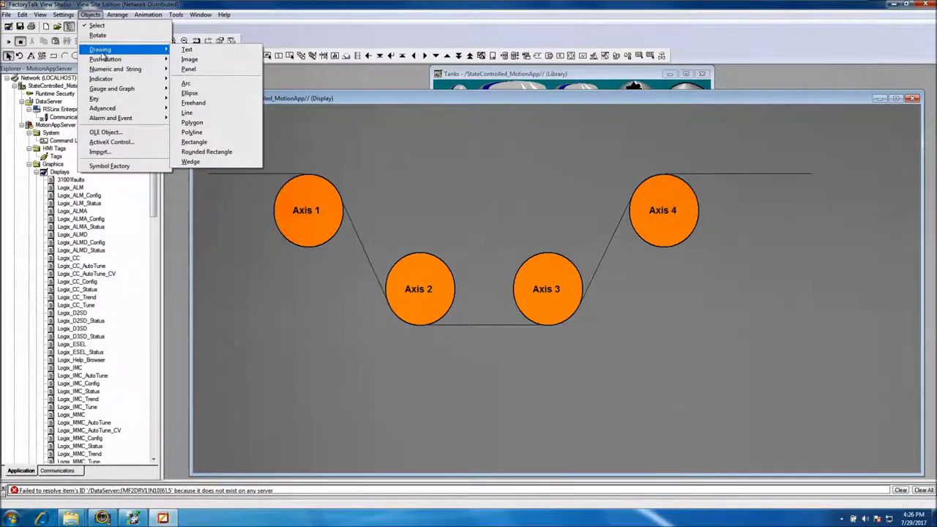
mouse_move(134, 59)
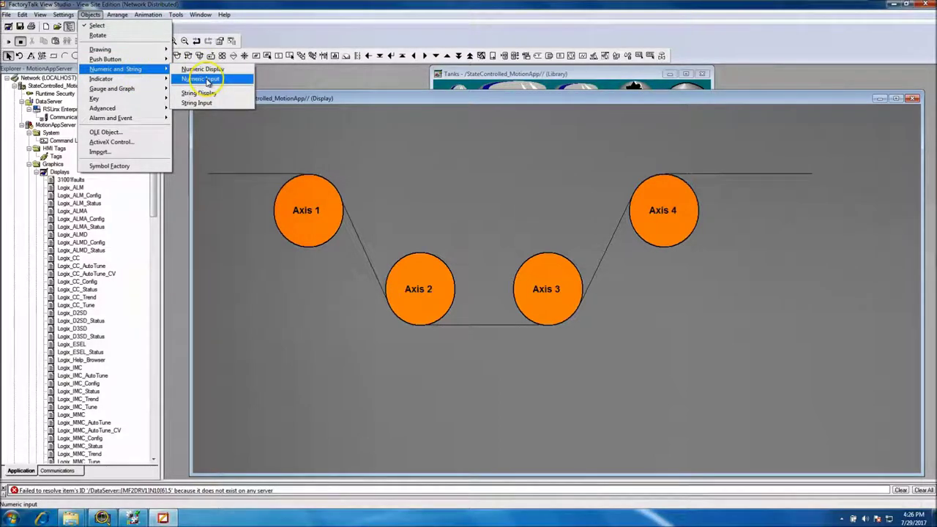
left_click(207, 82)
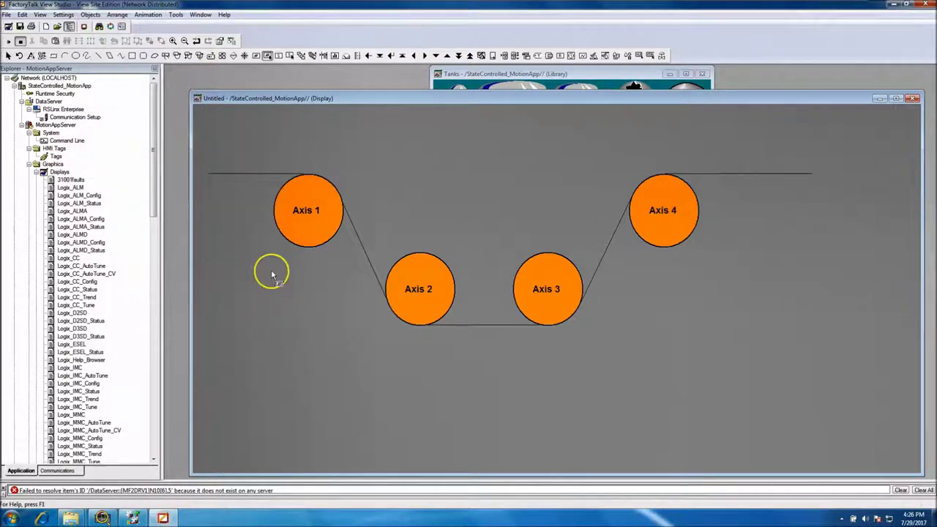
left_click(340, 302)
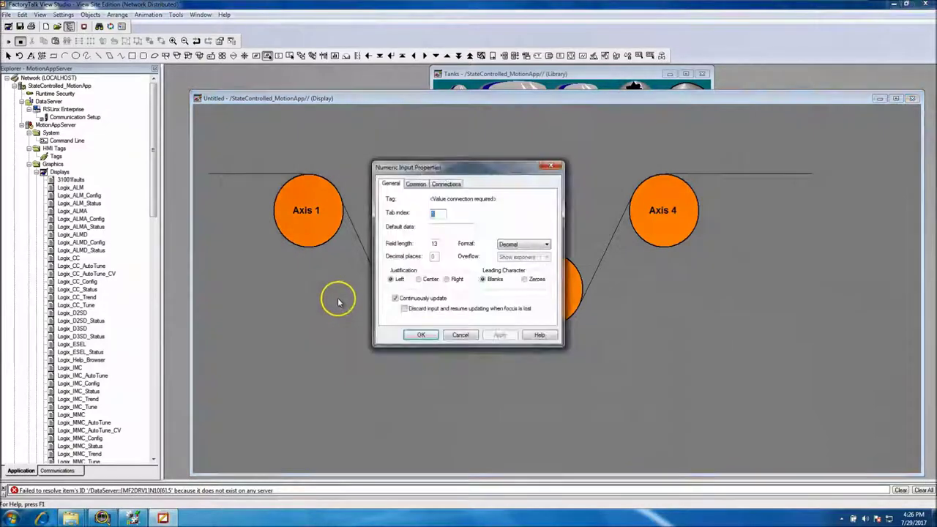
left_click(459, 335)
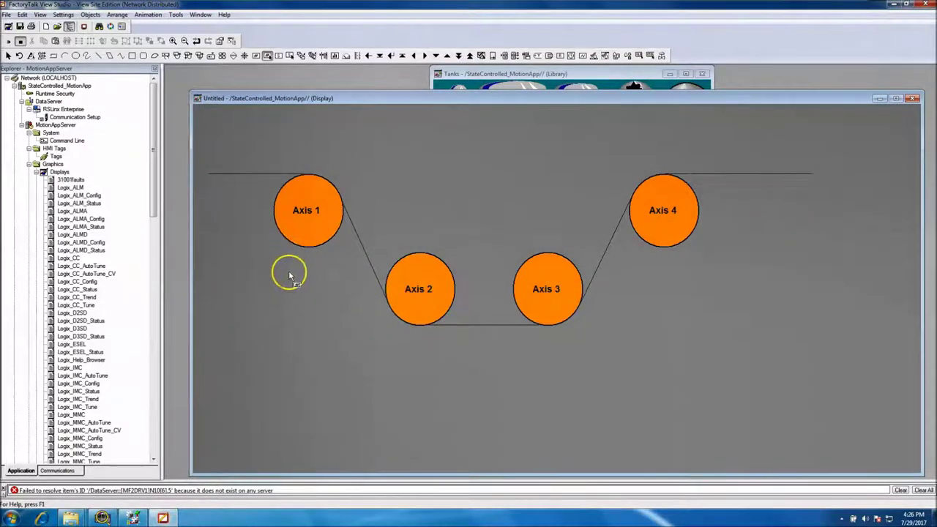
left_click(344, 279)
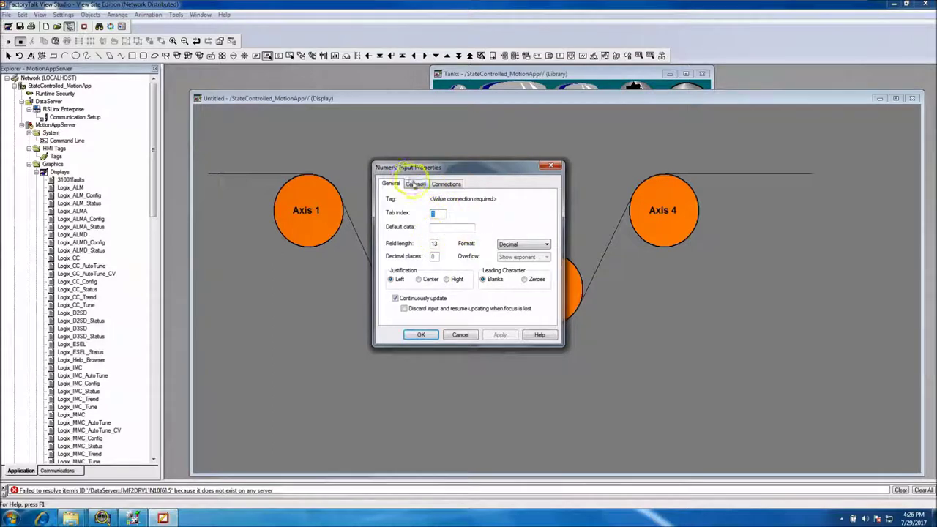
left_click(414, 184)
left_click(391, 184)
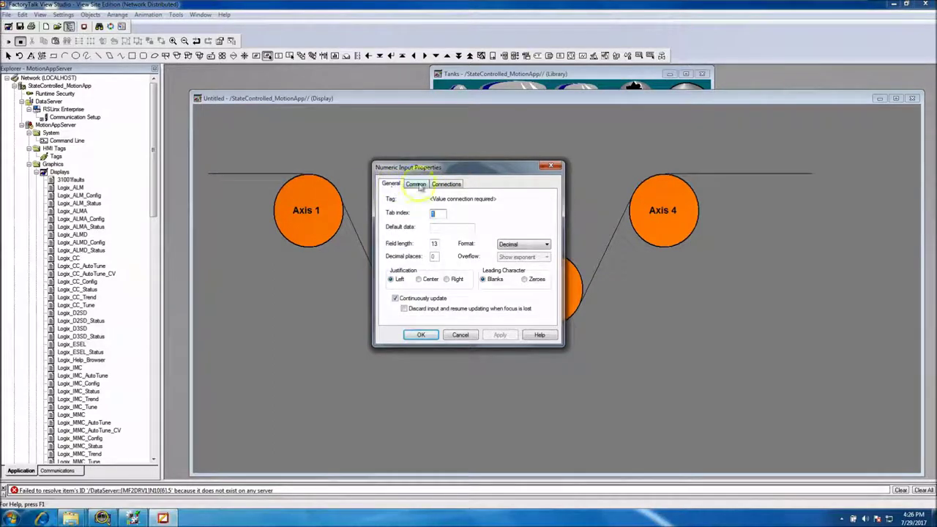
left_click(454, 183)
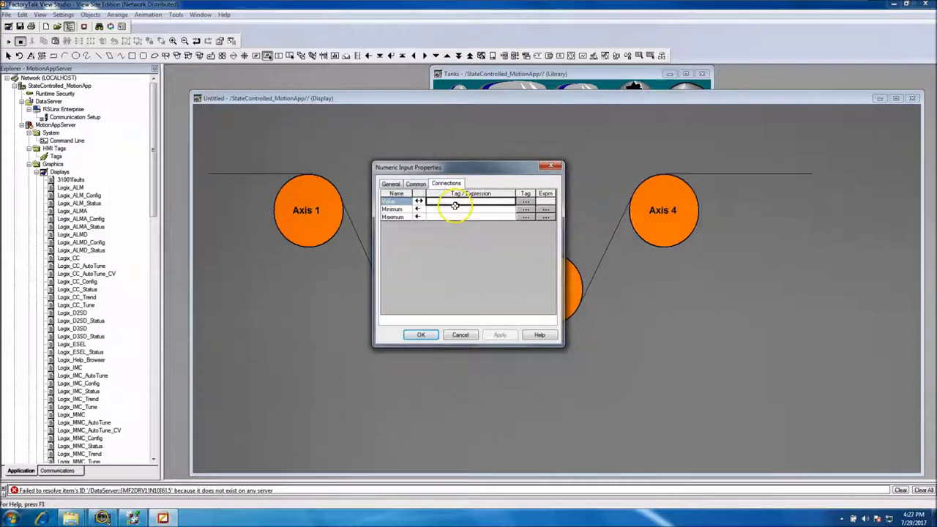
left_click(460, 334)
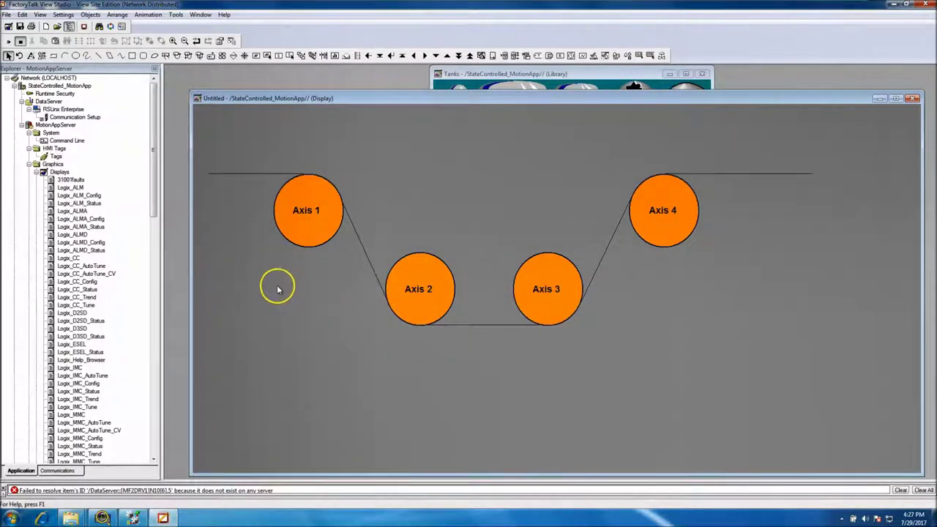
Place a Numeric Display object below Axis 1, bringing up its properties.
left_click(90, 15)
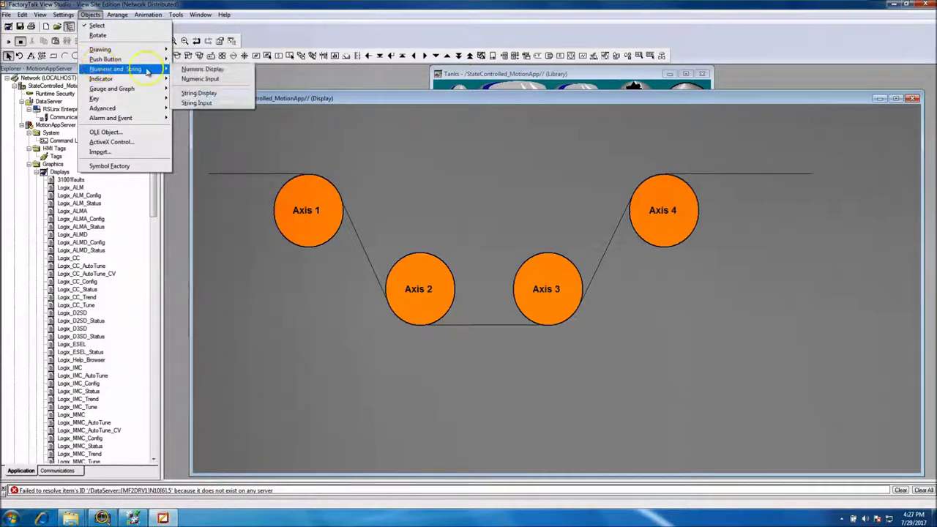
left_click(190, 71)
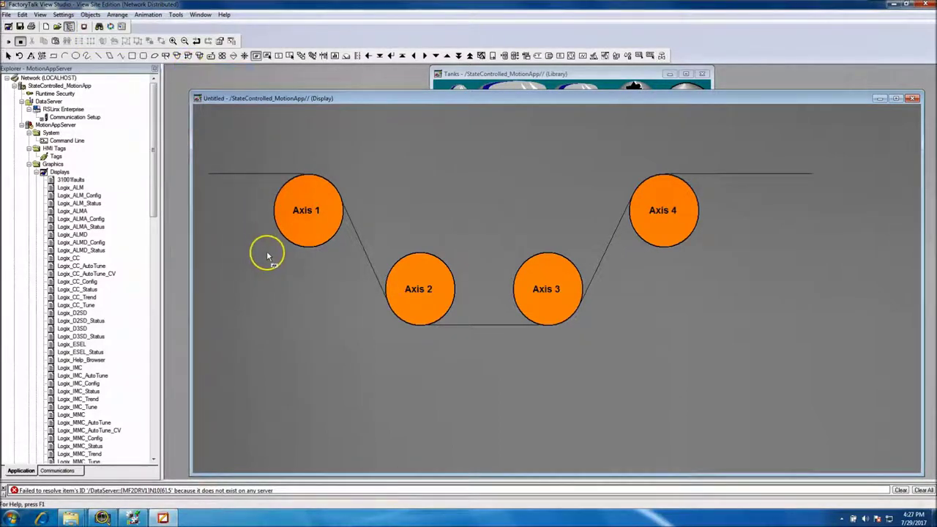
left_click(341, 276)
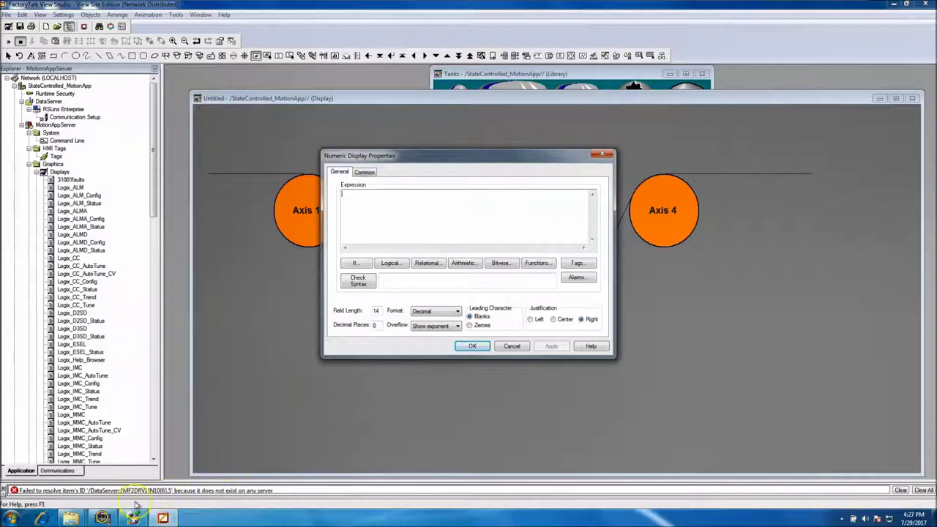
mouse_move(134, 517)
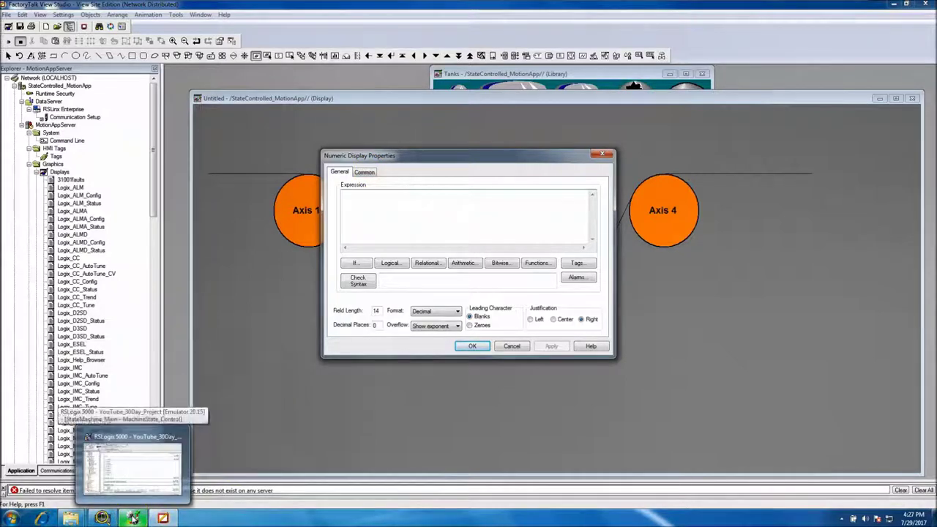
In RSLogix 5000, browse AxPrg_Axis1 and inspect rung 7's Axis_1.AverageVelocity comparison.
left_click(134, 517)
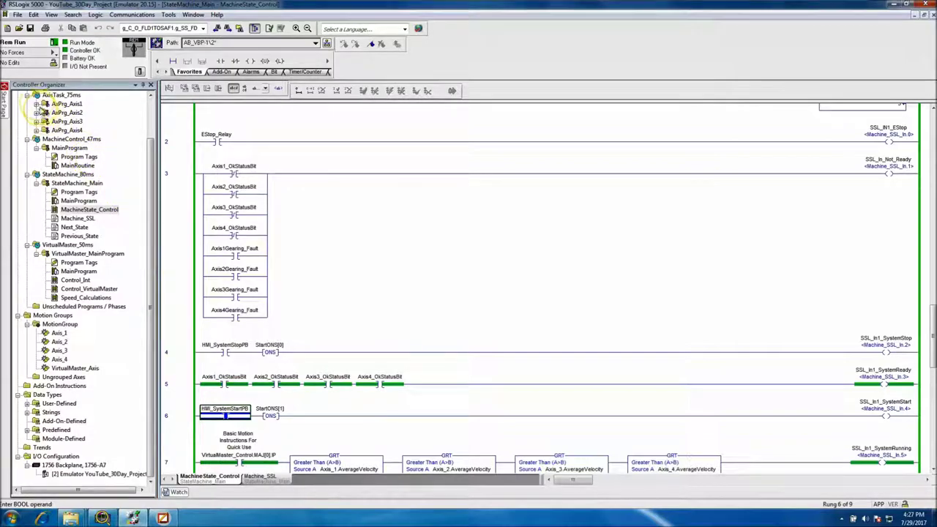
left_click(36, 104)
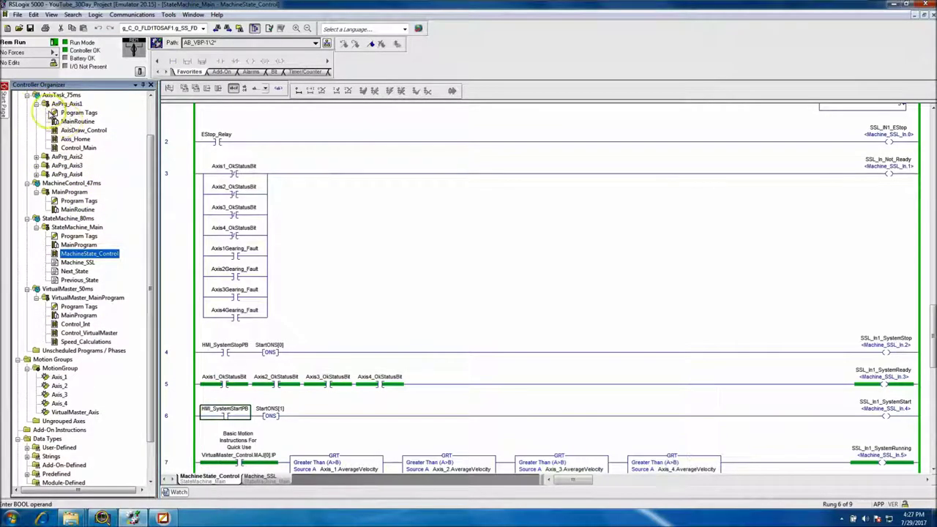
left_click(36, 104)
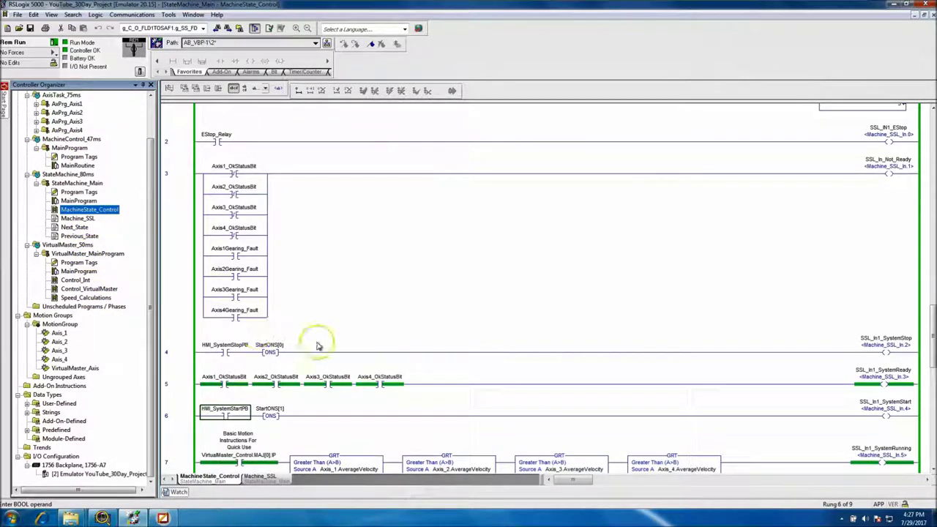
left_click_drag(932, 318, 932, 350)
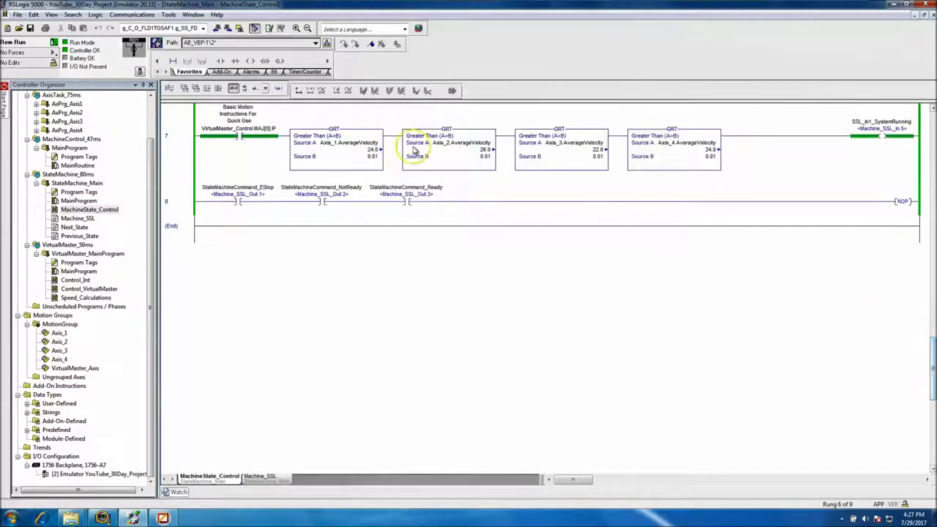
left_click(361, 144)
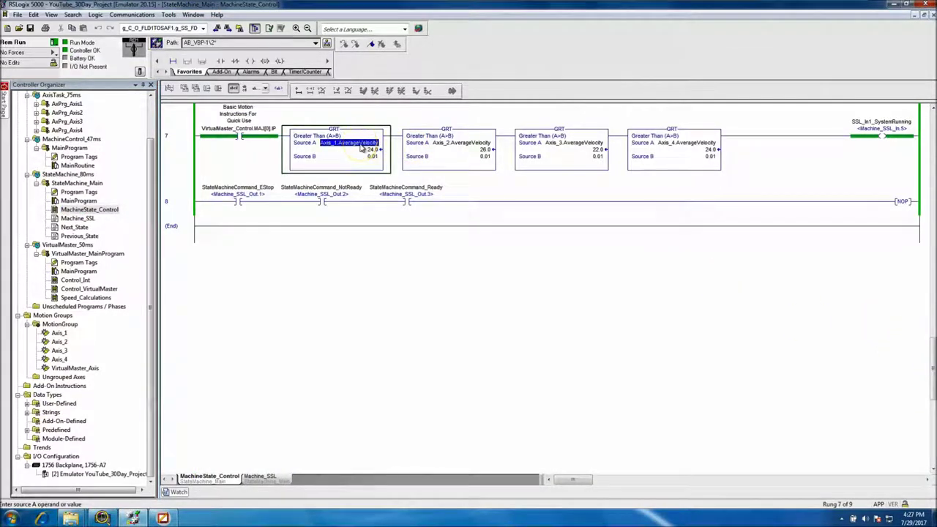
Copy rung 7 and paste it as a duplicate rung 8.
left_click(173, 139)
key("ctrl+c")
key("ctrl+v")
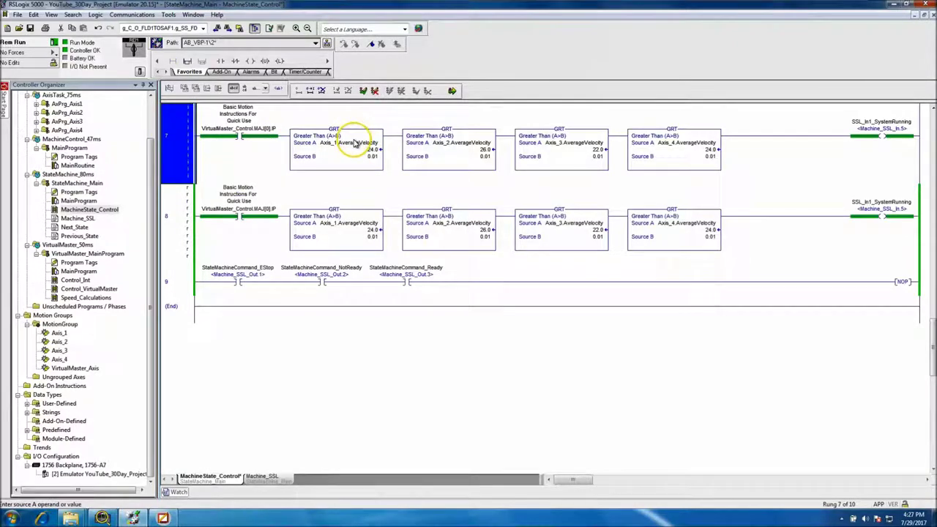
double_click(354, 142)
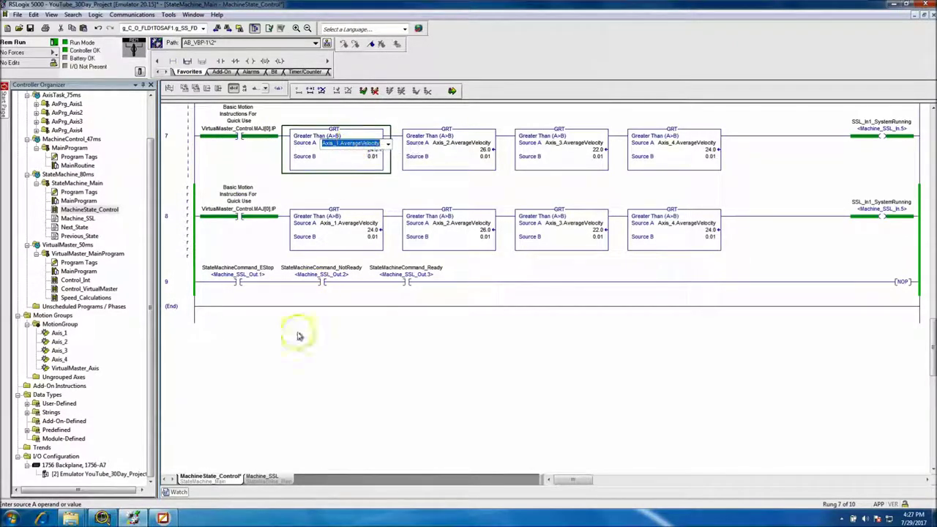
left_click(188, 474)
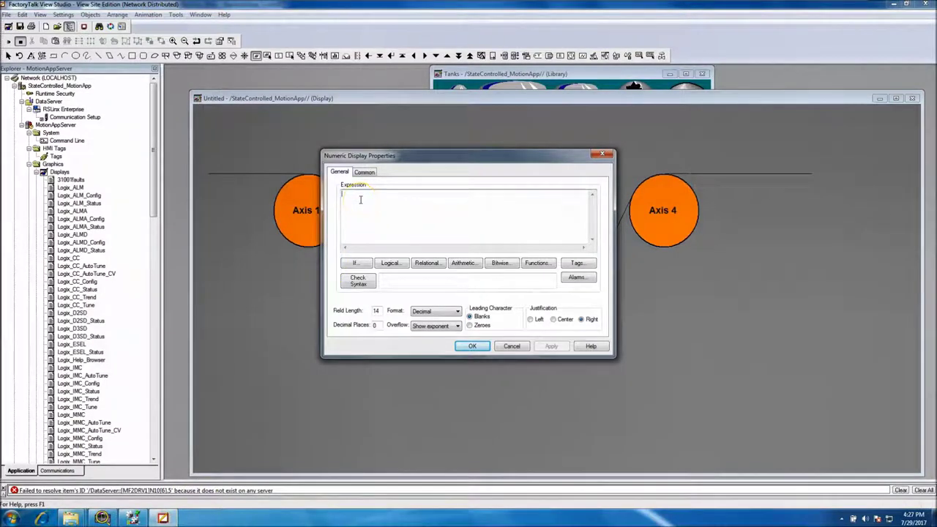
Refresh the tag folders and pick _C01A_TT01_SP_Help from the root folder as the expression.
left_click(577, 262)
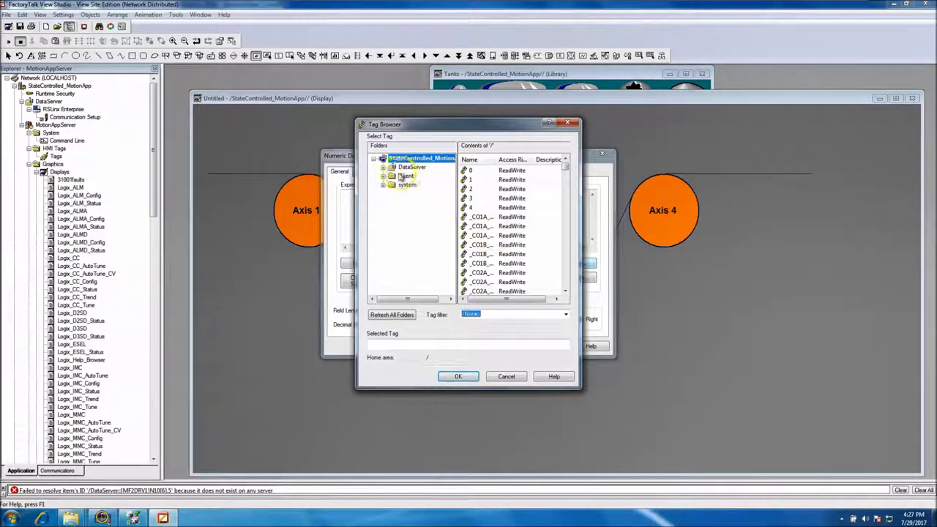
left_click(406, 314)
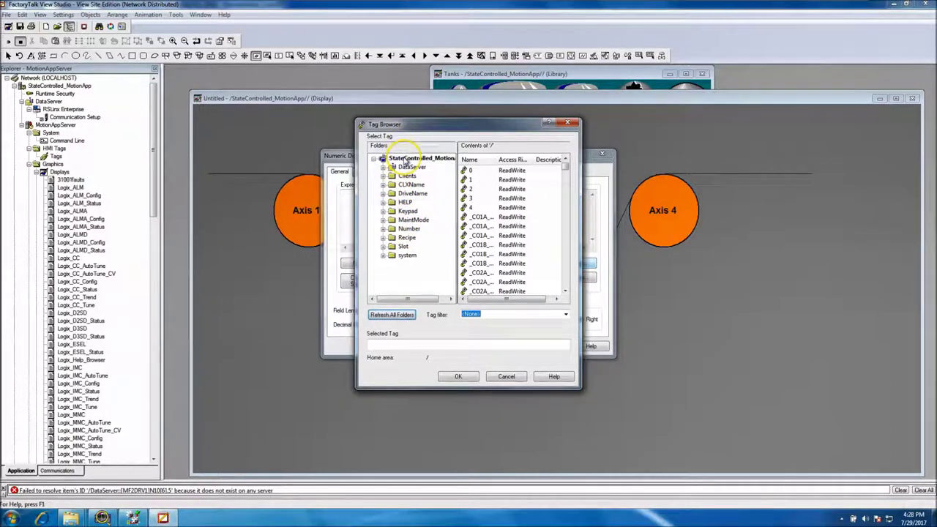
left_click(384, 187)
left_click(408, 185)
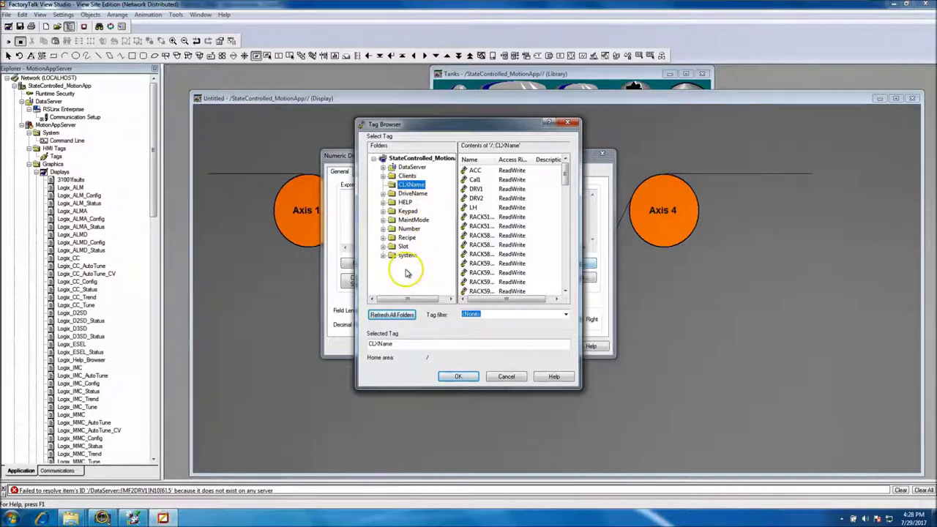
left_click(410, 158)
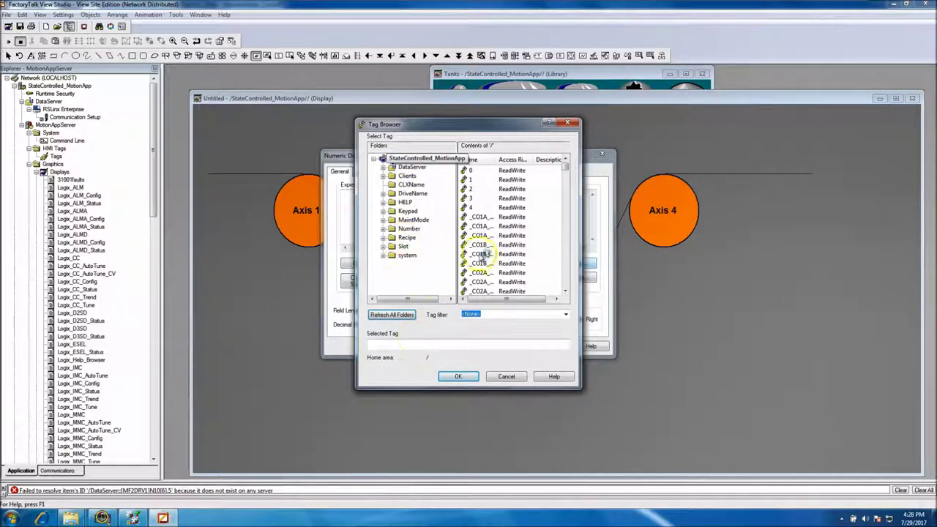
left_click(480, 235)
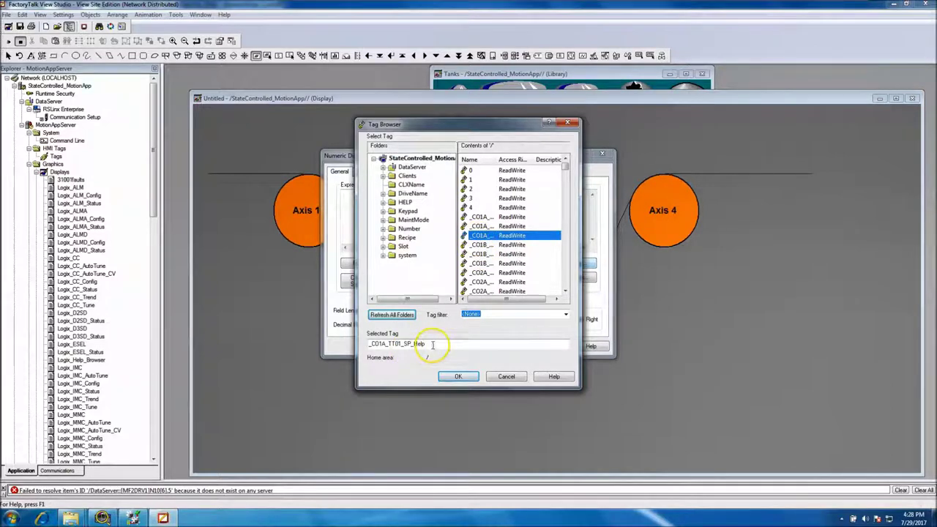
left_click(451, 376)
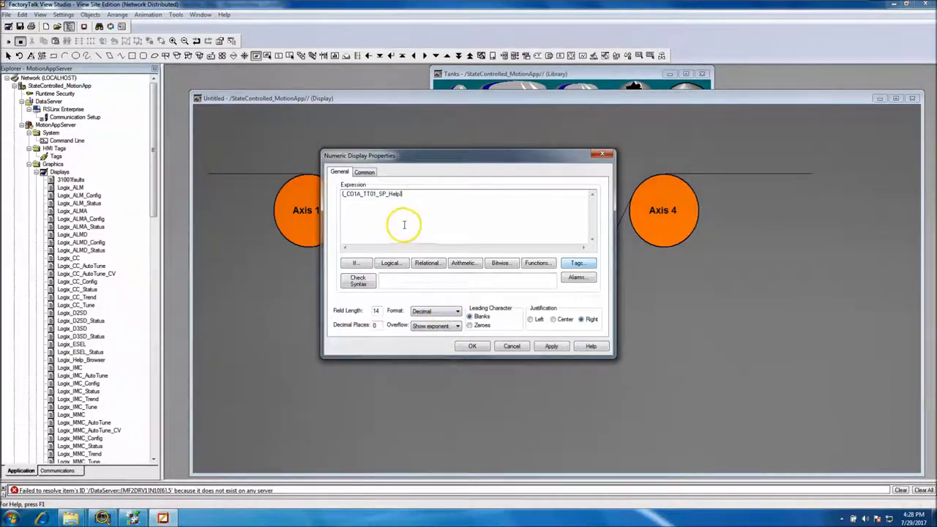
left_click_drag(402, 194, 318, 190)
Clear the expression and choose DataServer > YouTube > Online > Axis_1 > AverageVelocity as the tag.
key("Delete")
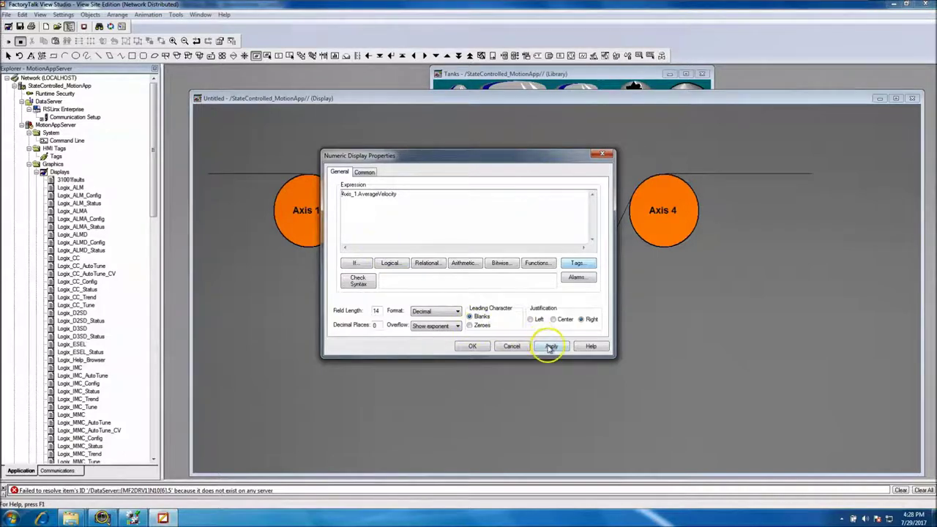
left_click(577, 264)
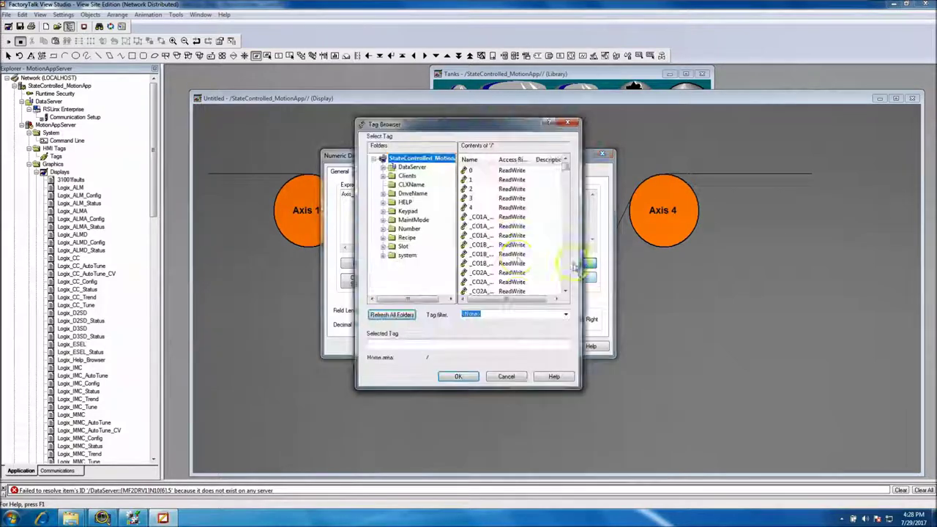
left_click(384, 167)
left_click(393, 177)
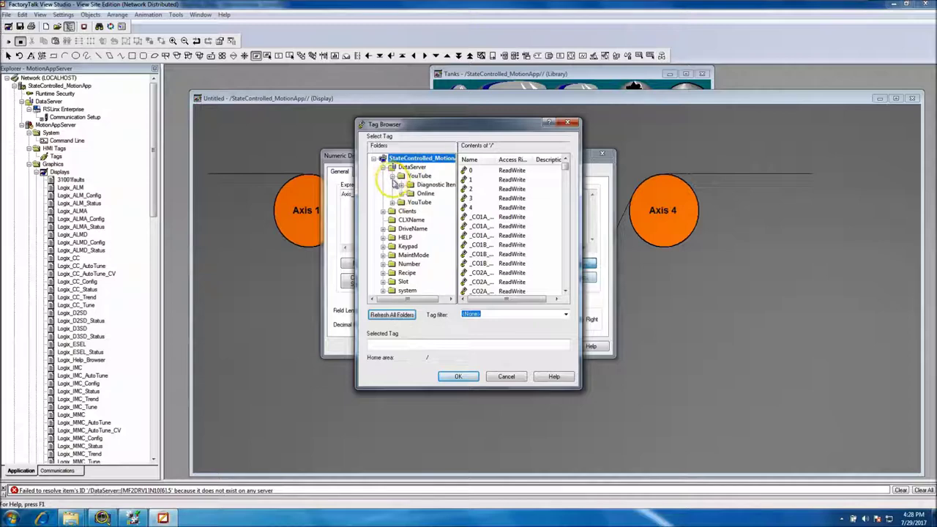
left_click(401, 194)
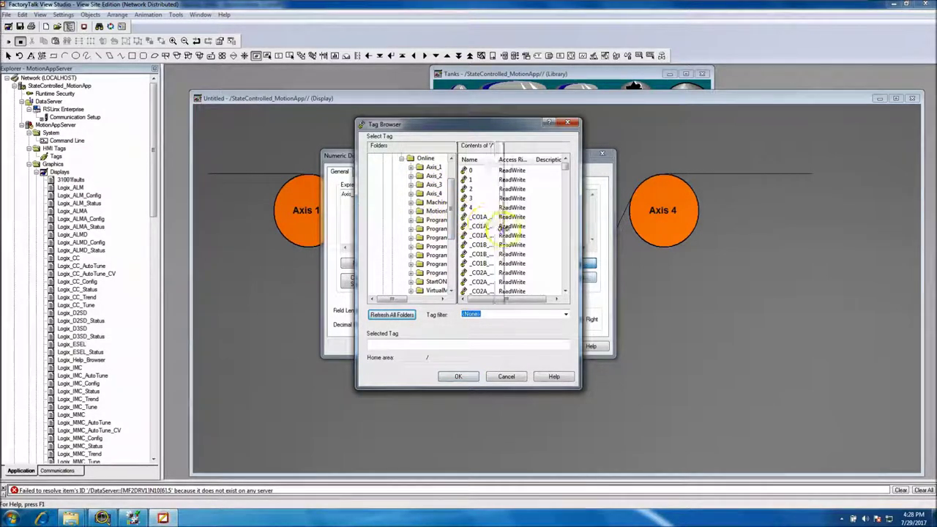
left_click_drag(457, 220, 504, 219)
left_click(433, 168)
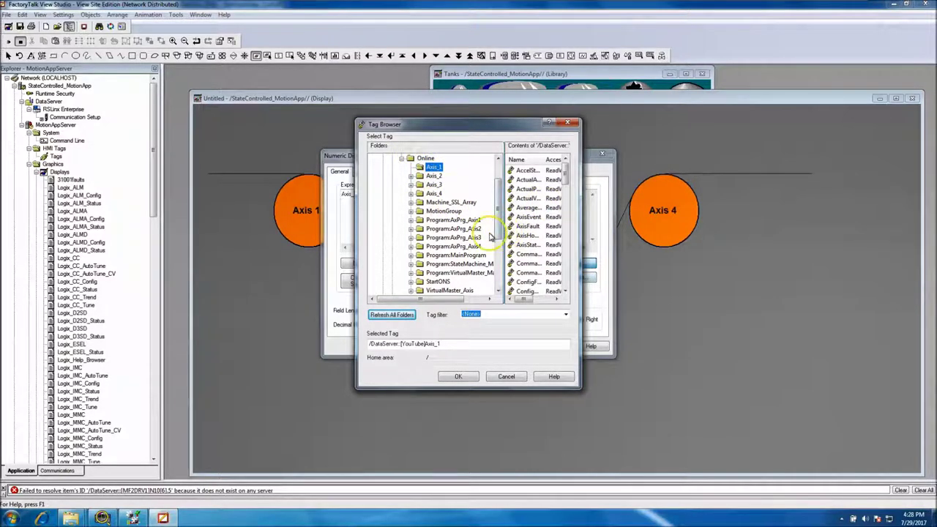
left_click_drag(503, 245, 474, 244)
left_click_drag(479, 125, 385, 265)
left_click_drag(419, 295, 450, 296)
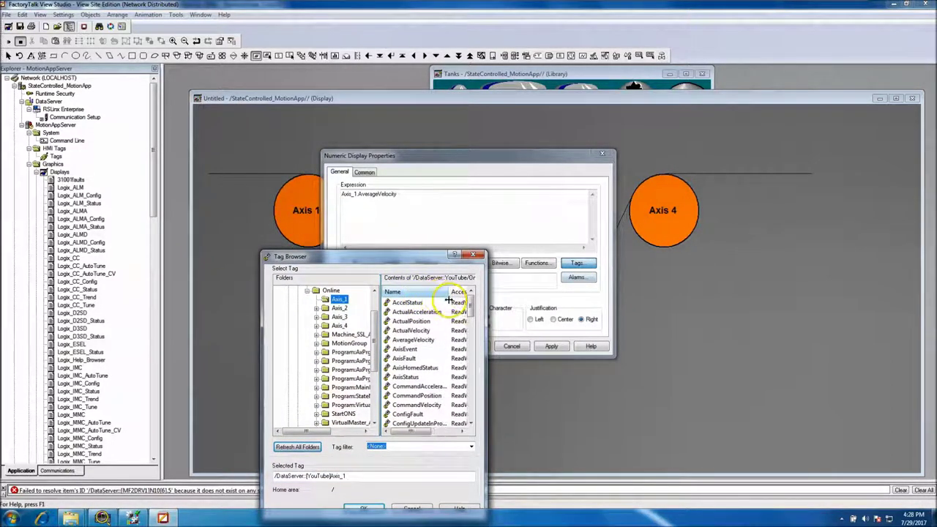
left_click(426, 341)
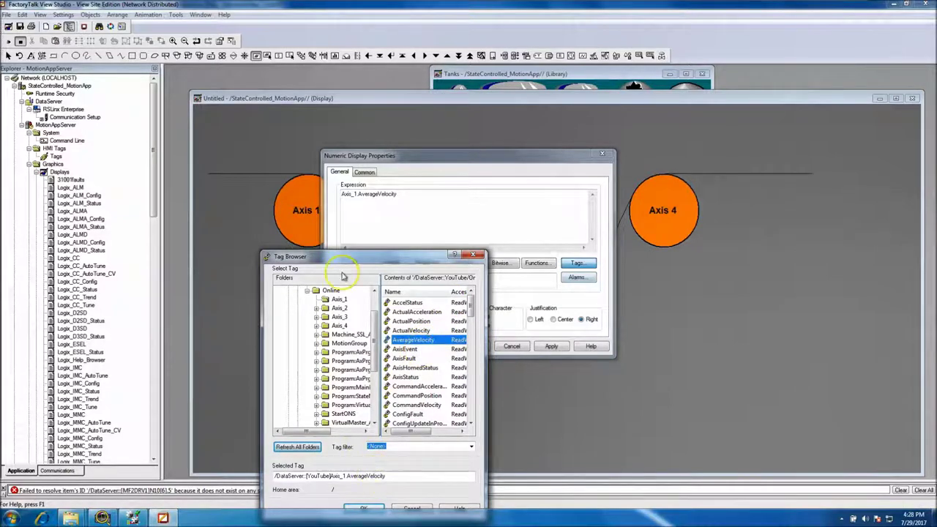
left_click_drag(349, 268, 556, 154)
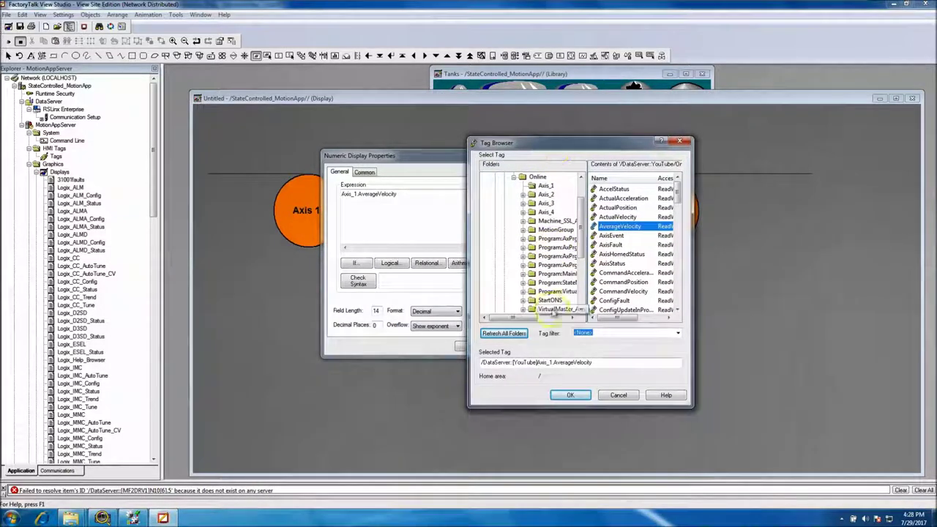
left_click(569, 395)
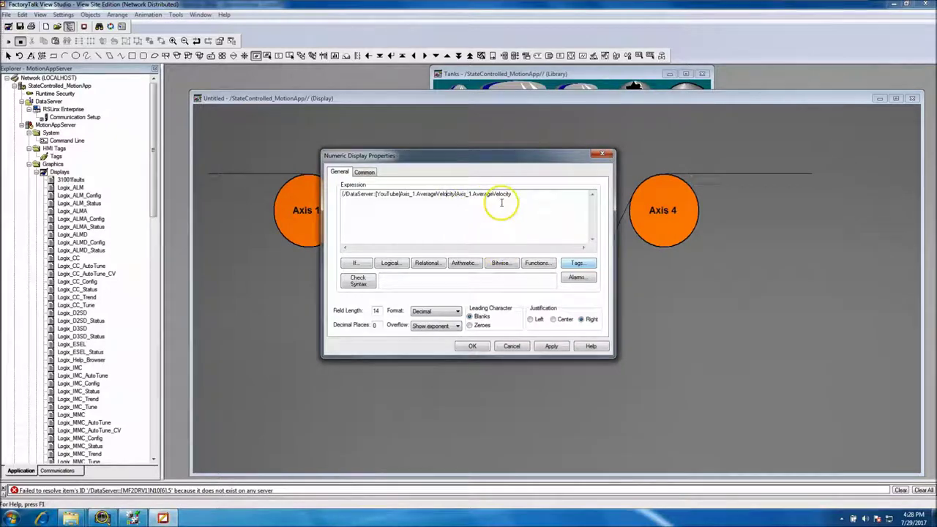
Remove the duplicate Axis_1.AverageVelocity text, check the syntax, and apply the expression.
left_click_drag(513, 195, 458, 197)
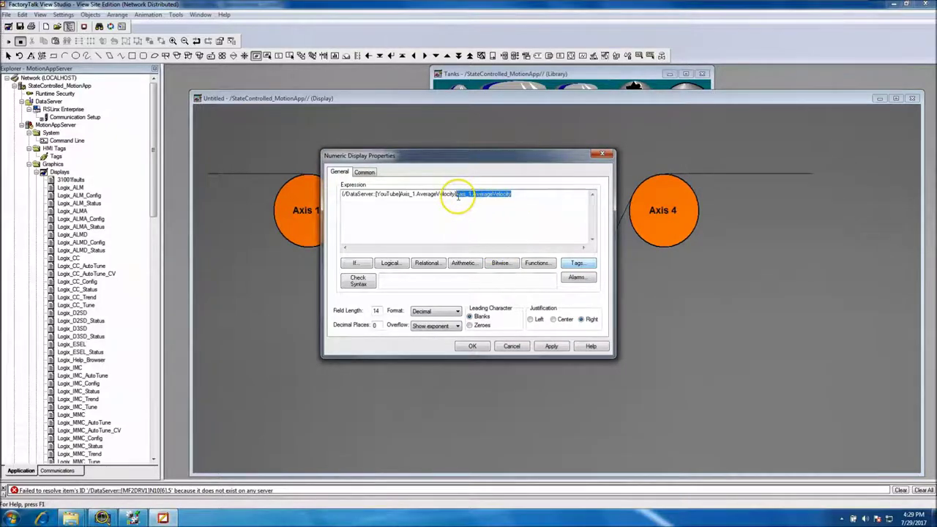
left_click_drag(464, 196, 341, 196)
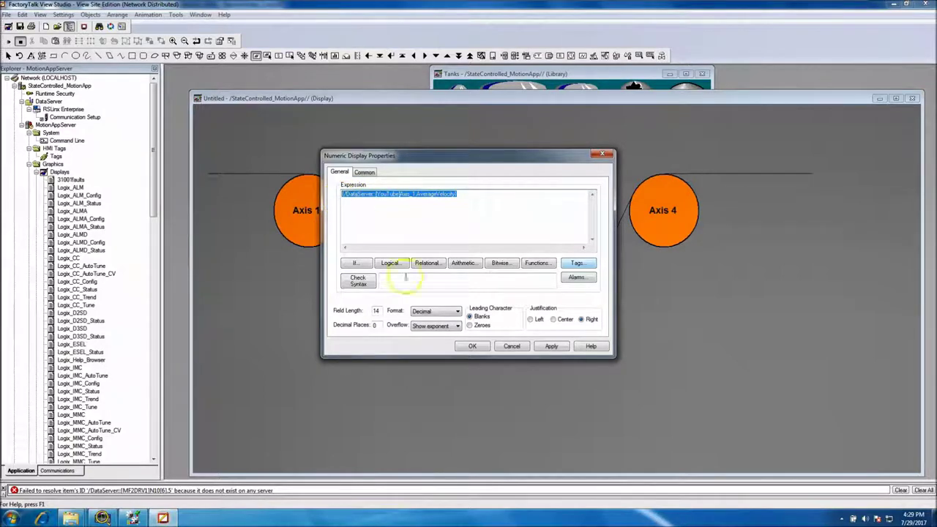
left_click(361, 283)
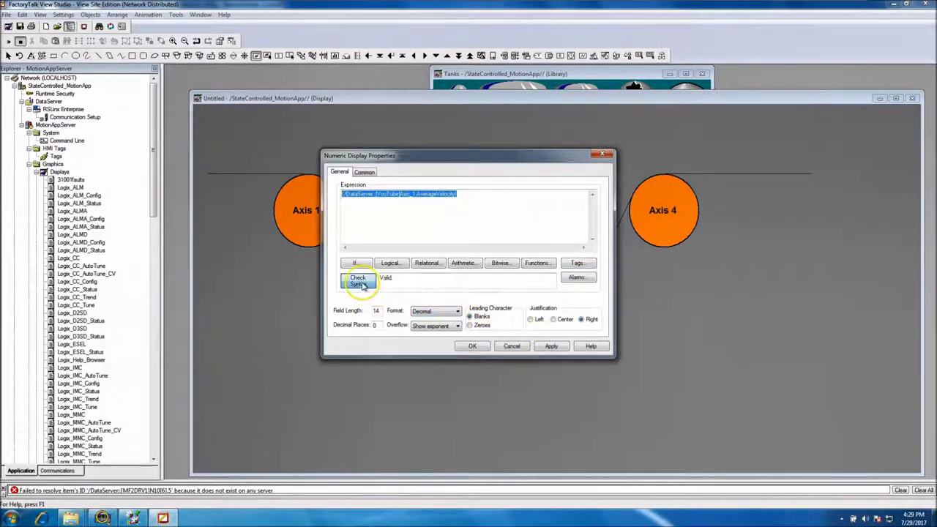
left_click(545, 346)
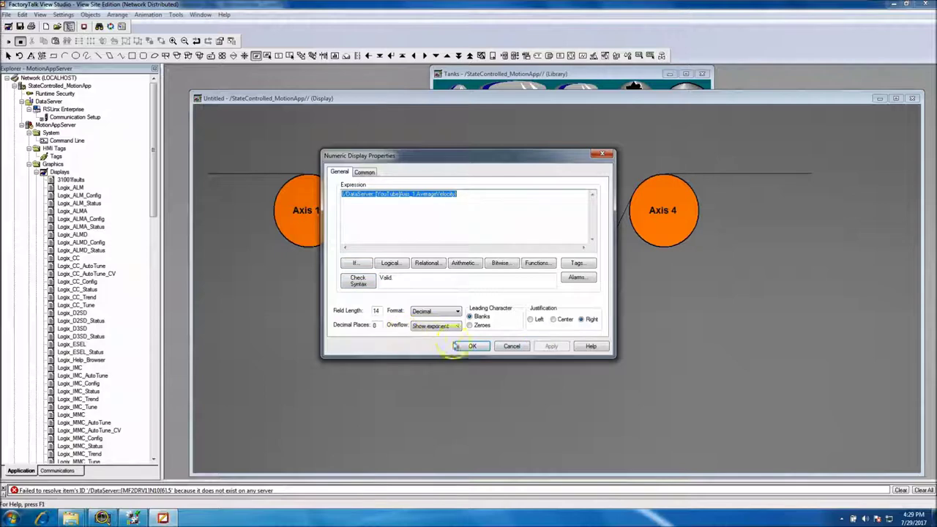
left_click(468, 345)
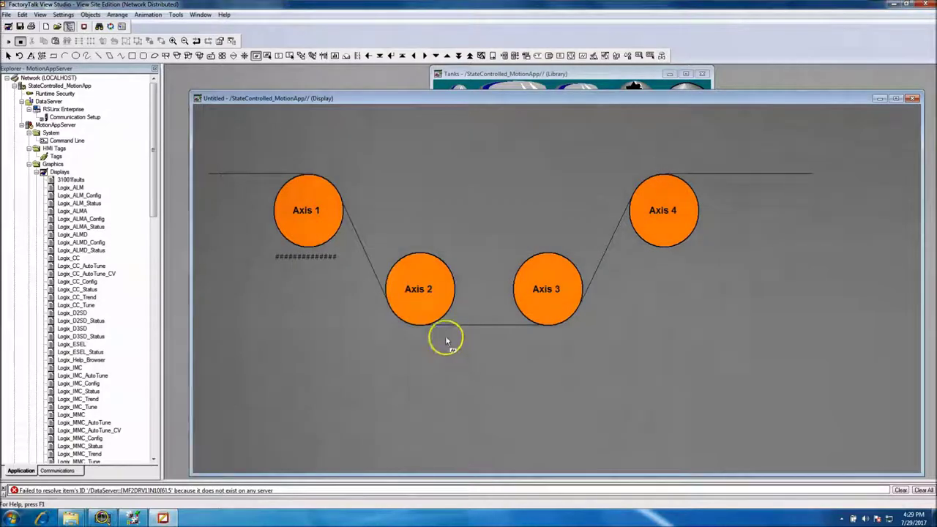
Draw a panel in the area just below the Axis 1 circle.
left_click(314, 256)
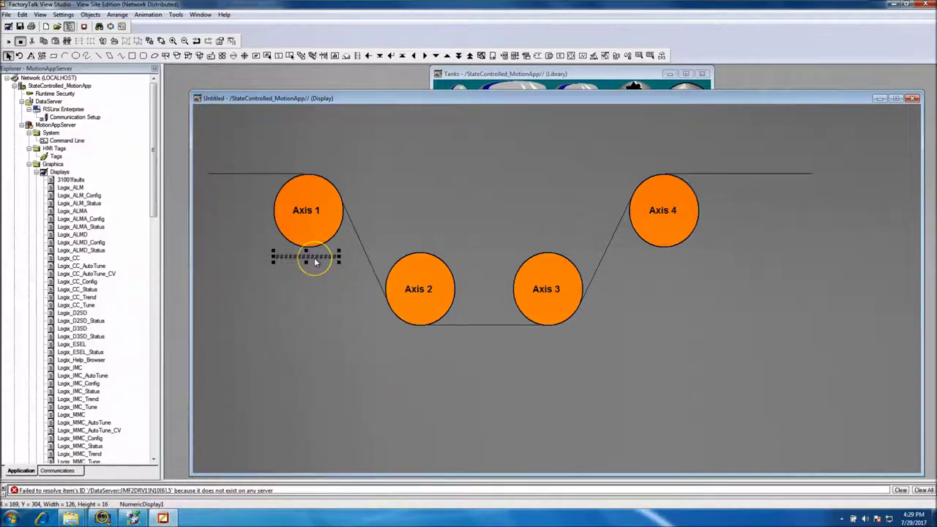
left_click(403, 342)
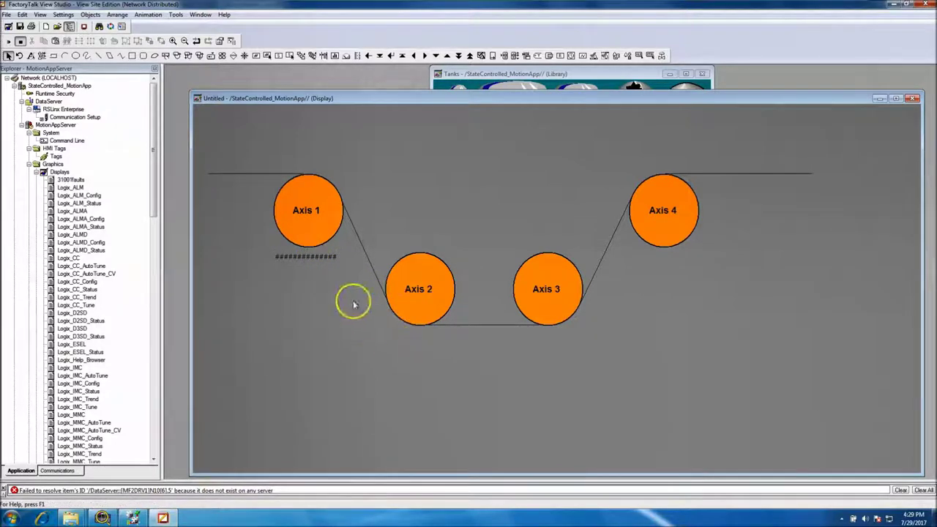
left_click(318, 256)
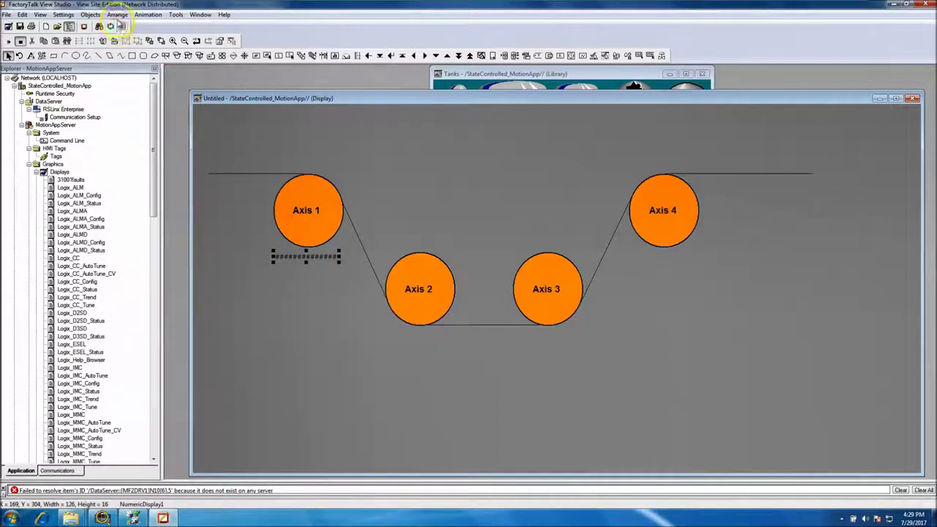
left_click(117, 14)
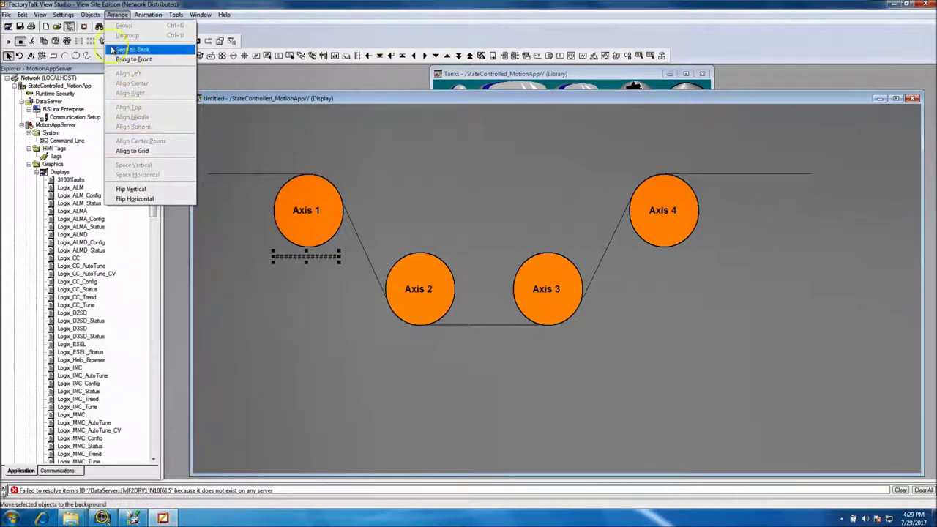
mouse_move(90, 15)
mouse_move(104, 51)
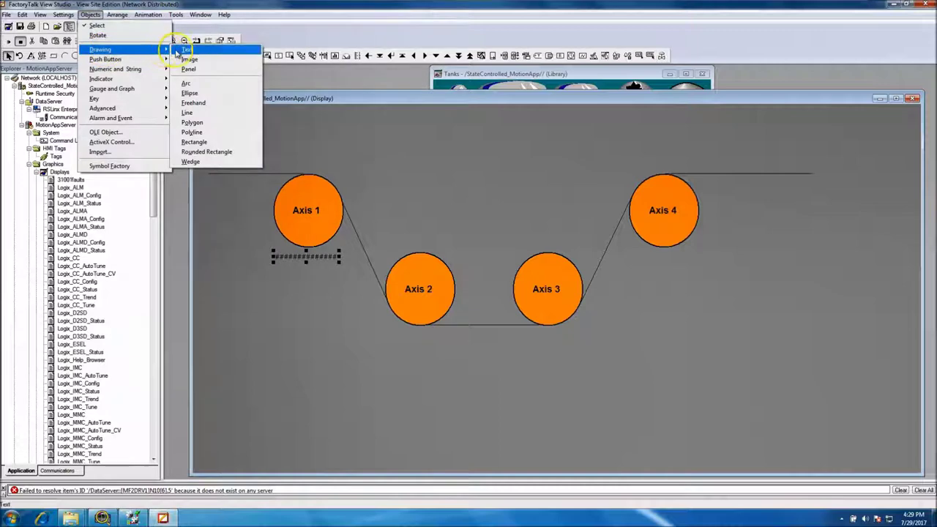
left_click(186, 59)
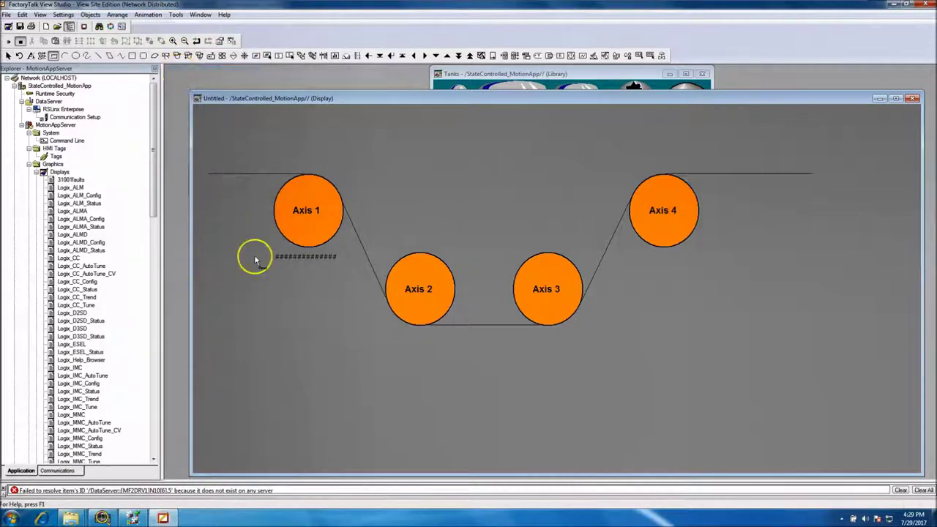
left_click_drag(269, 252, 339, 265)
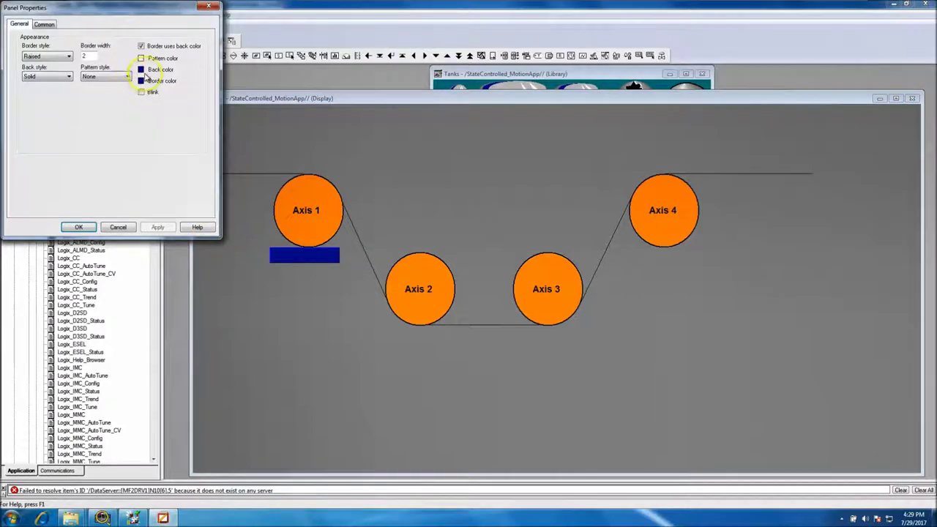
Give the panel a light grey background, RaisedInset border style and border width 3.
left_click(142, 70)
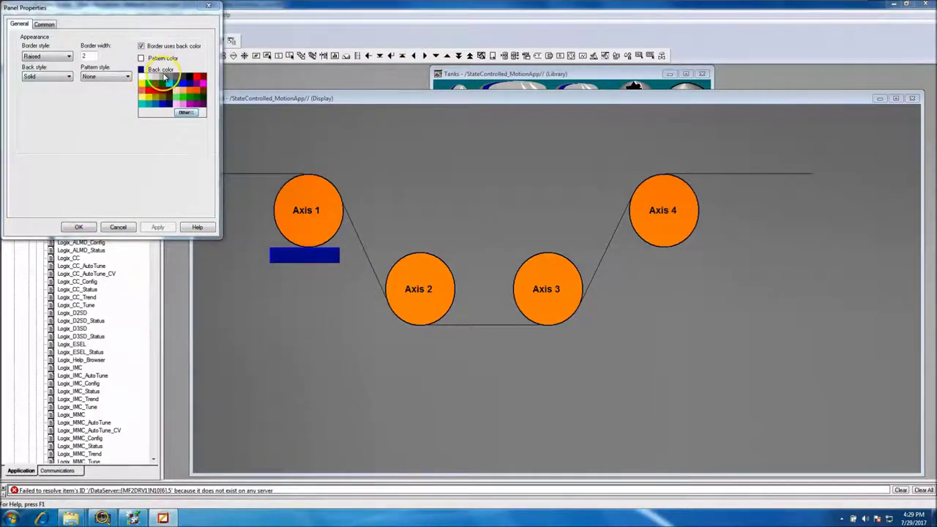
left_click(166, 79)
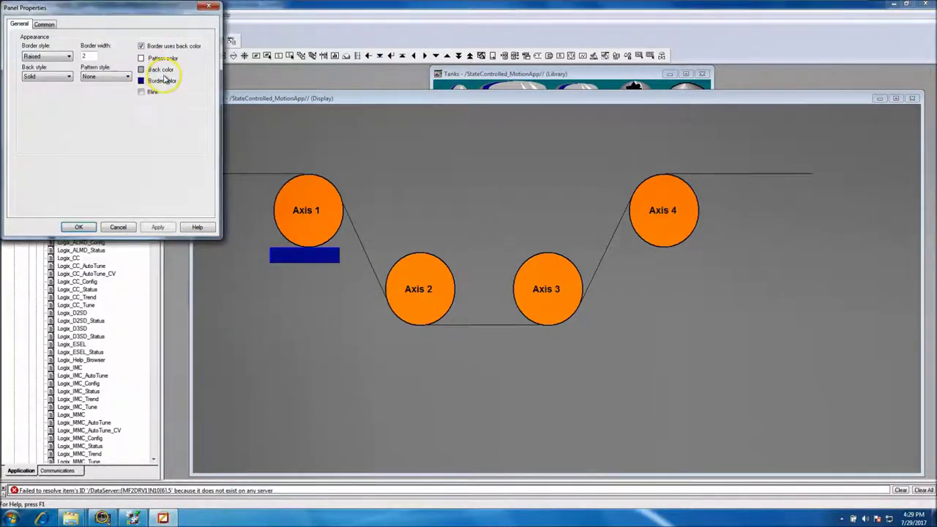
left_click(69, 57)
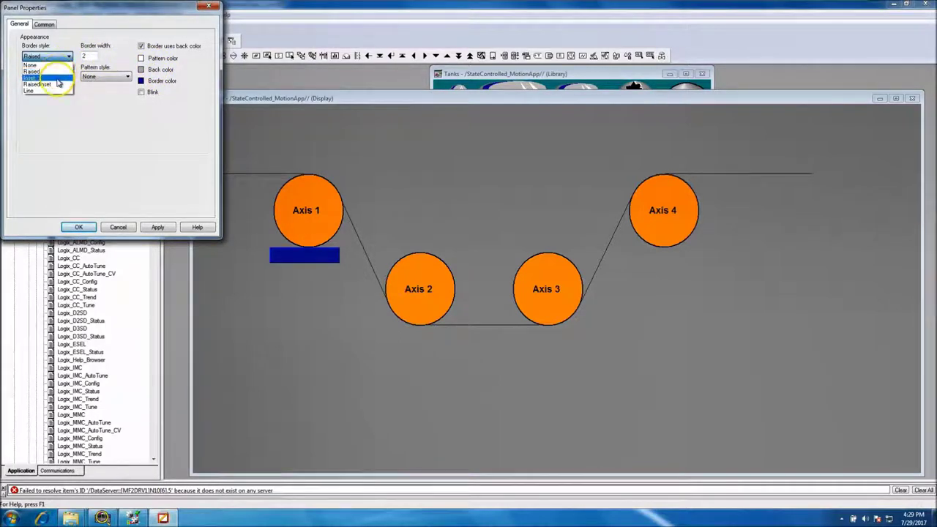
left_click(59, 85)
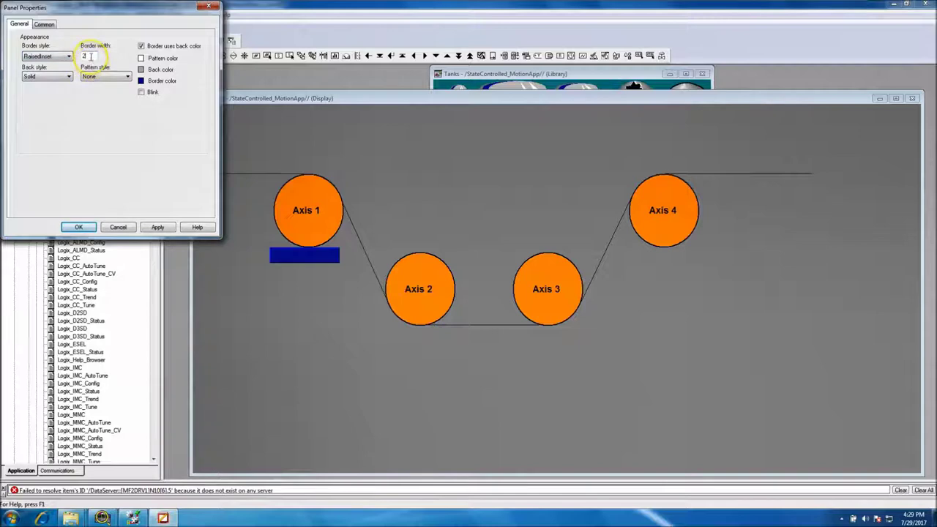
left_click_drag(91, 55, 81, 61)
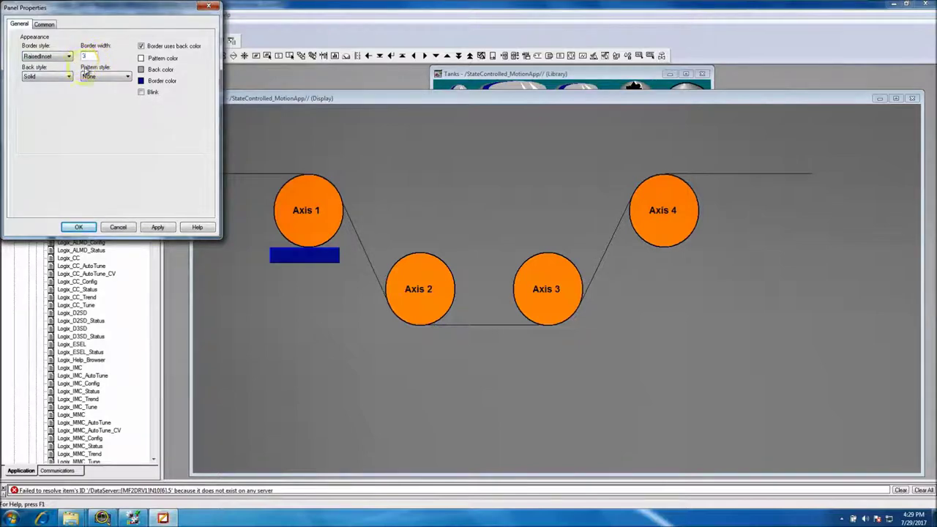
left_click(160, 228)
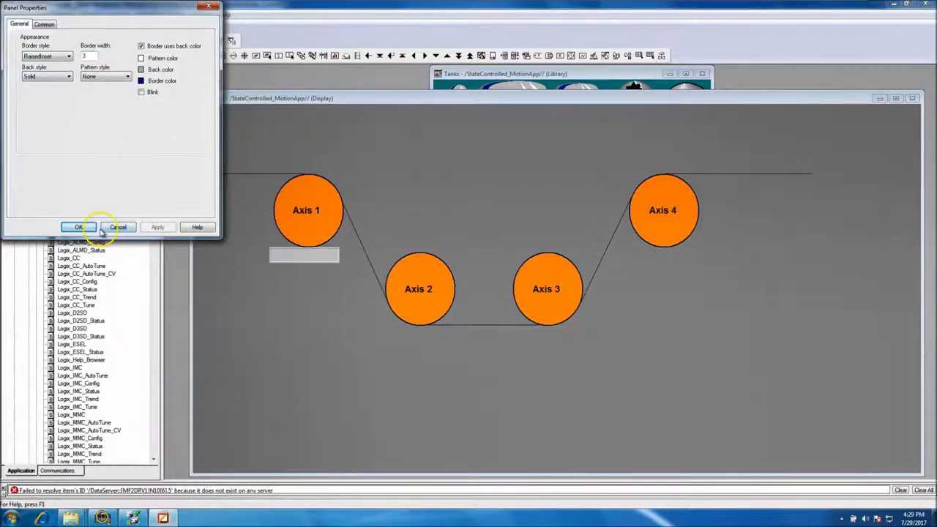
left_click(107, 229)
left_click(298, 256)
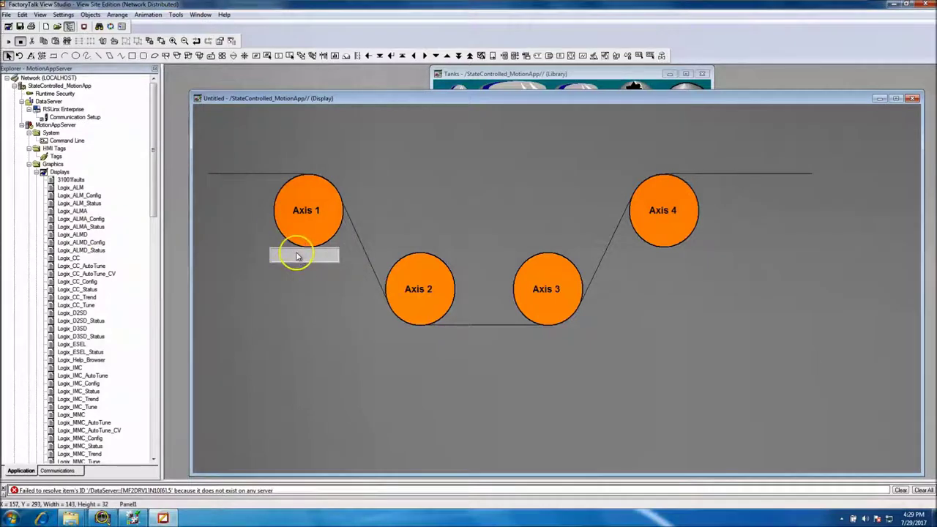
Move the velocity display onto the grey panel and bring it to the front.
left_click_drag(298, 256, 303, 273)
double_click(300, 256)
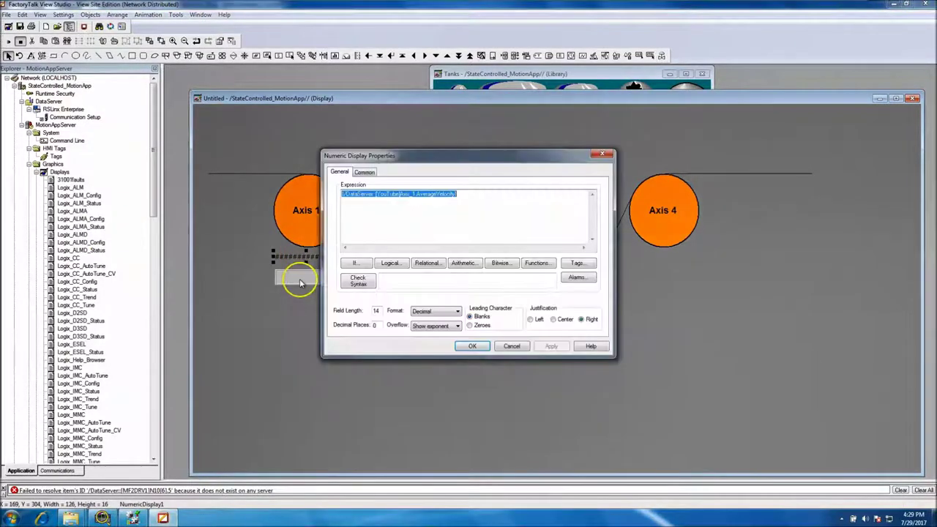
left_click(511, 347)
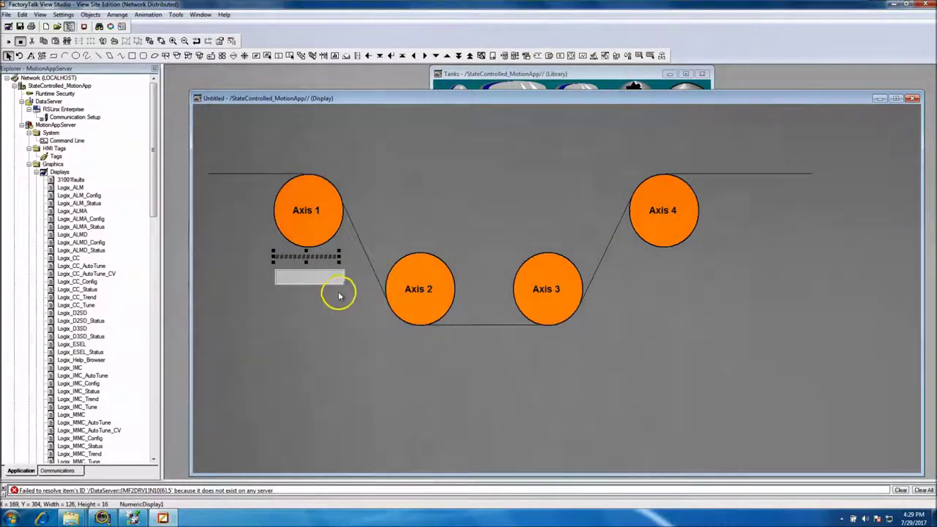
left_click_drag(314, 254, 323, 280)
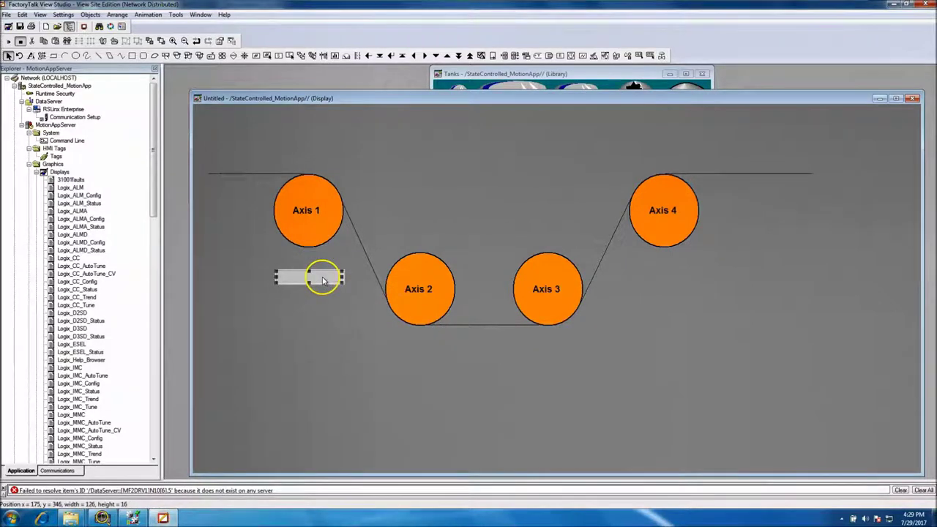
left_click(117, 15)
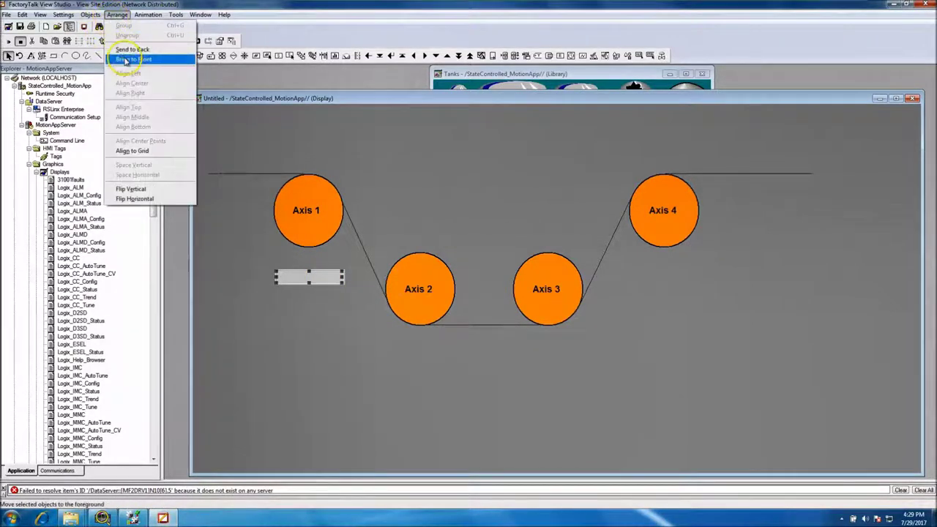
left_click(129, 59)
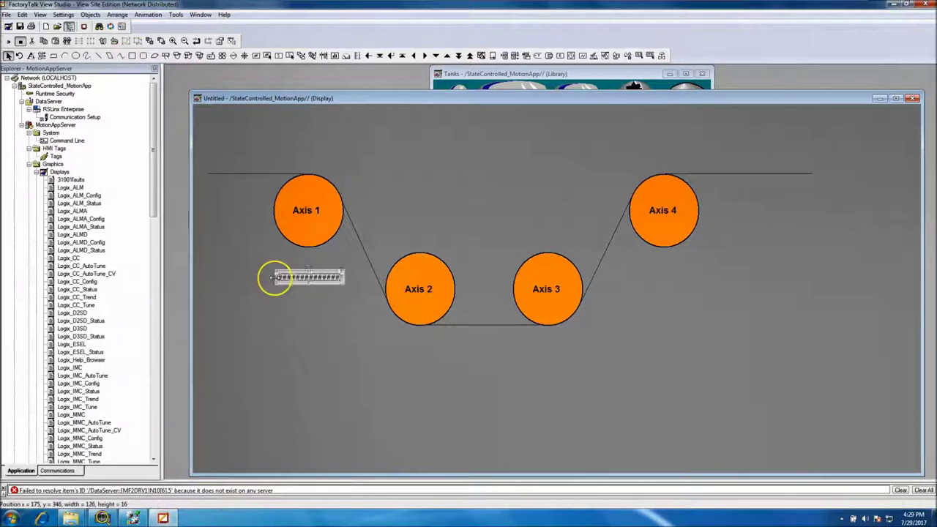
left_click_drag(273, 277, 282, 287)
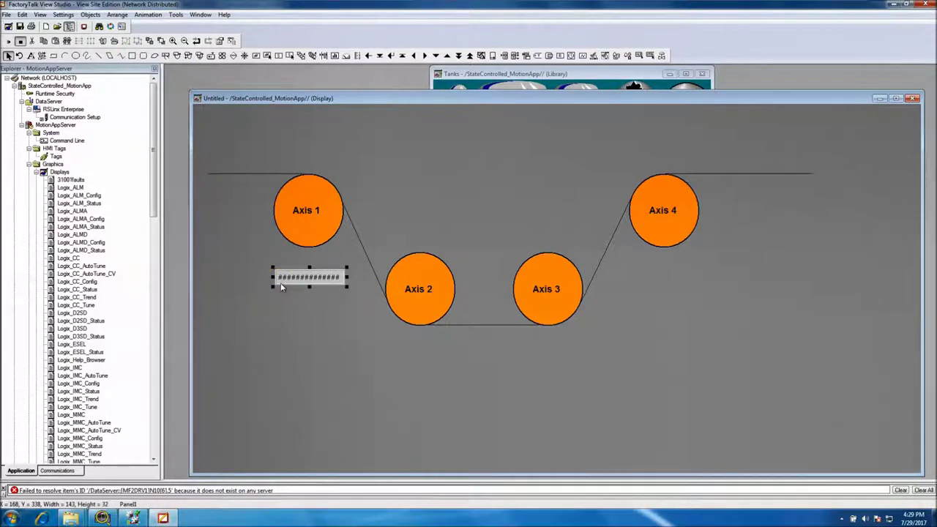
left_click(280, 286)
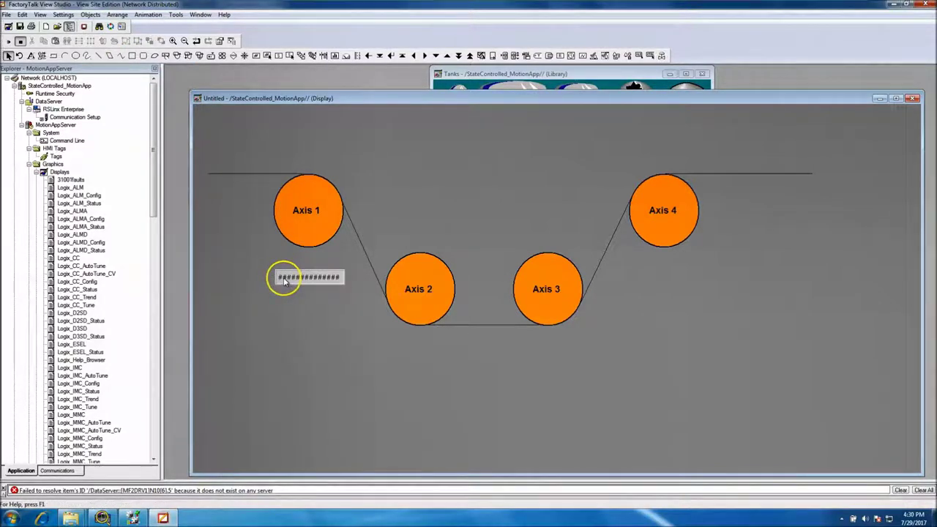
Change the #### numeric display's field length from 14 to 4.
left_click(287, 283)
double_click(287, 283)
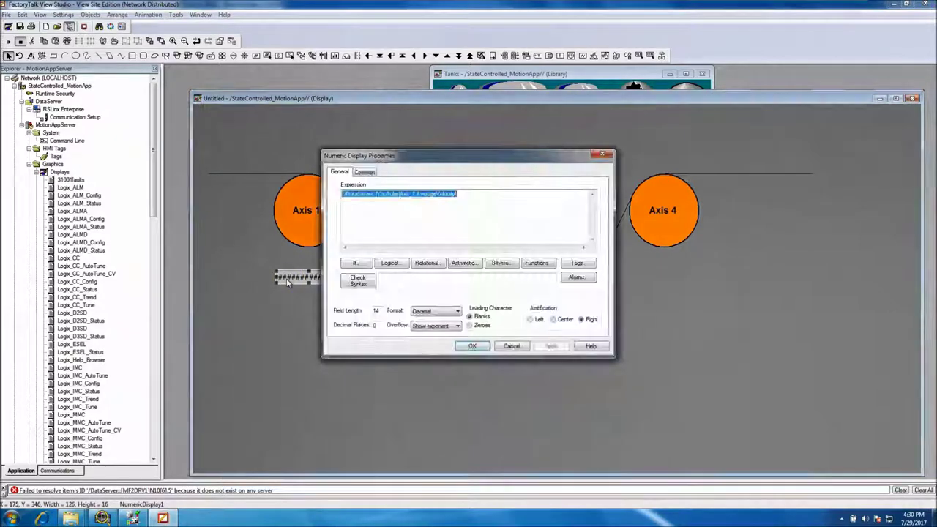
left_click(378, 311)
double_click(374, 313)
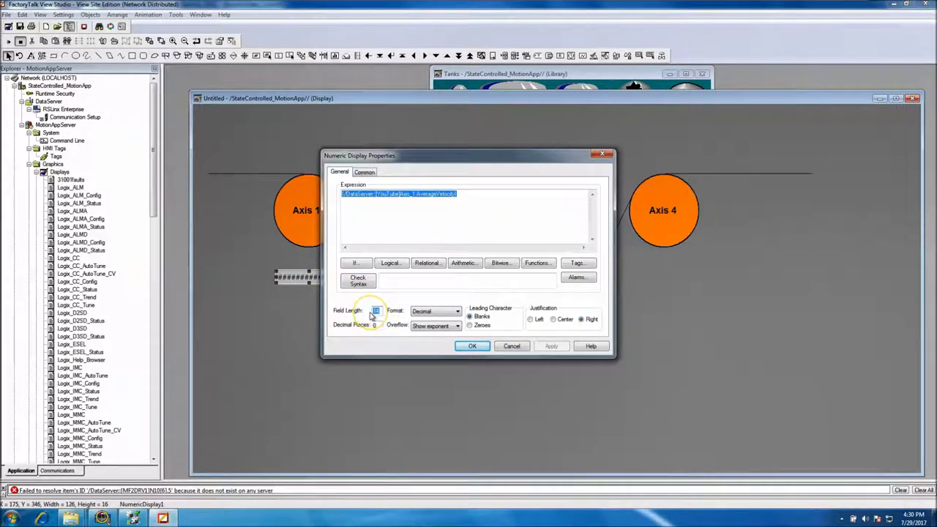
key("BackSpace")
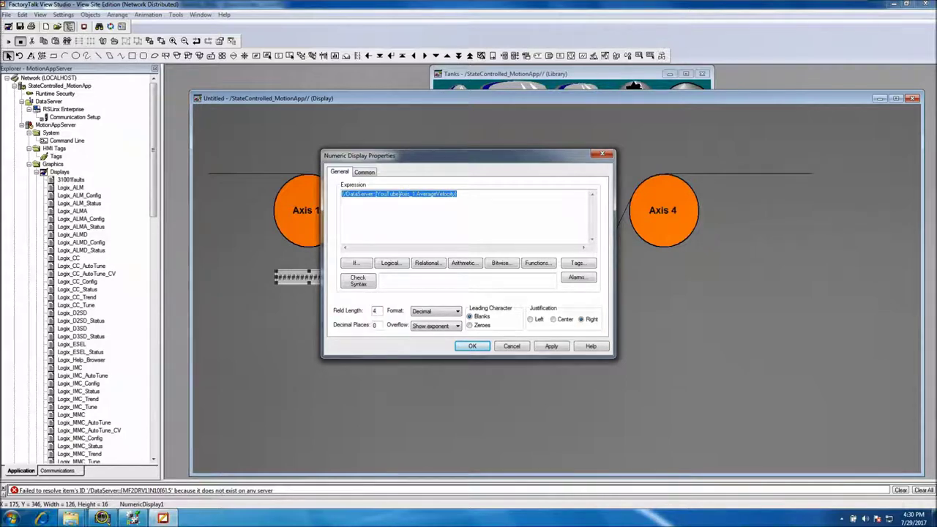
left_click(553, 345)
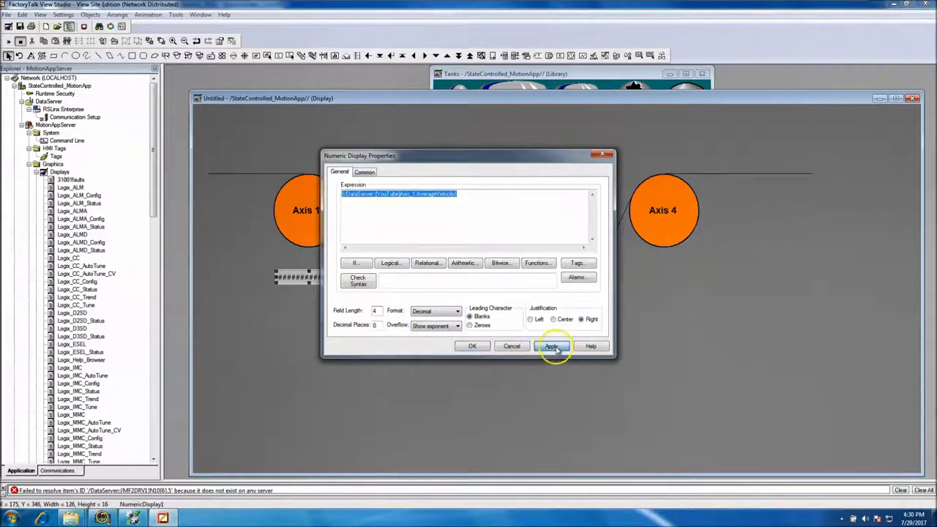
left_click(469, 347)
left_click(289, 279)
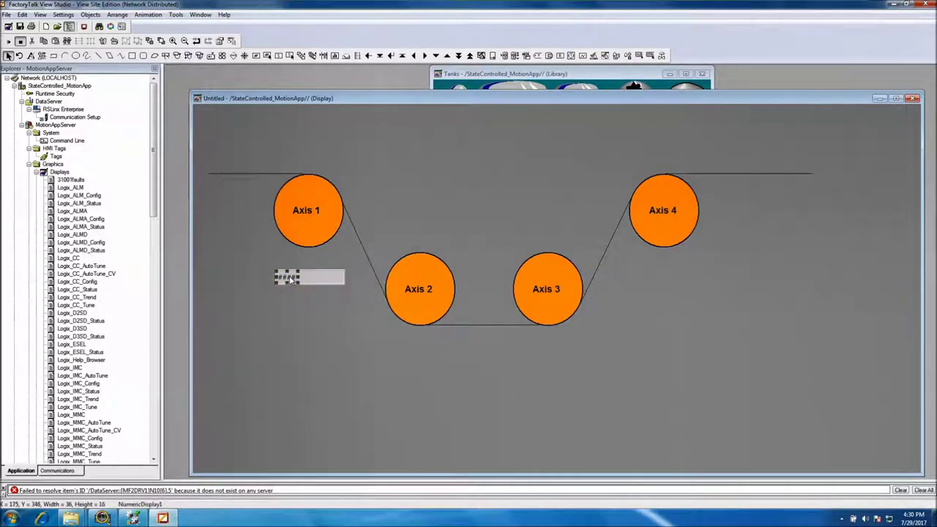
Nudge the numeric display slightly to the right on its panel.
double_click(290, 279)
left_click(162, 229)
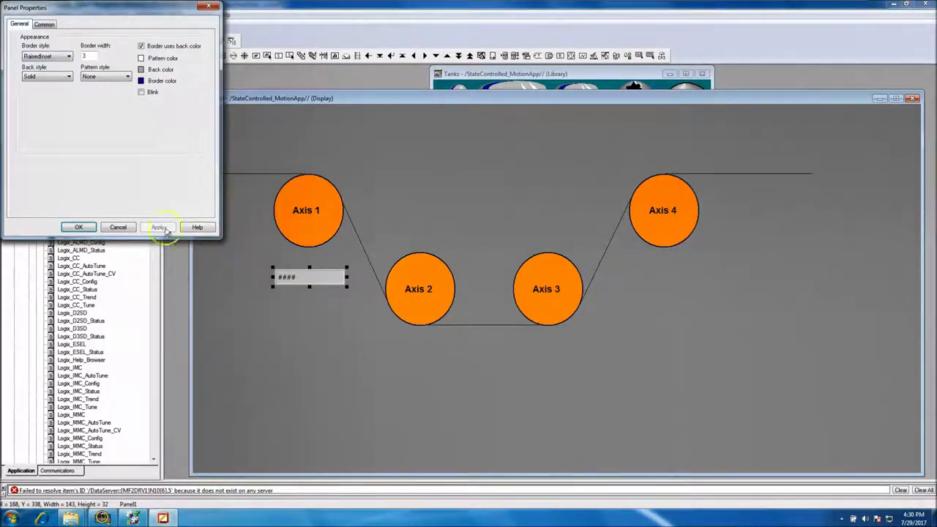
left_click(120, 228)
left_click(286, 279)
left_click_drag(285, 278, 291, 279)
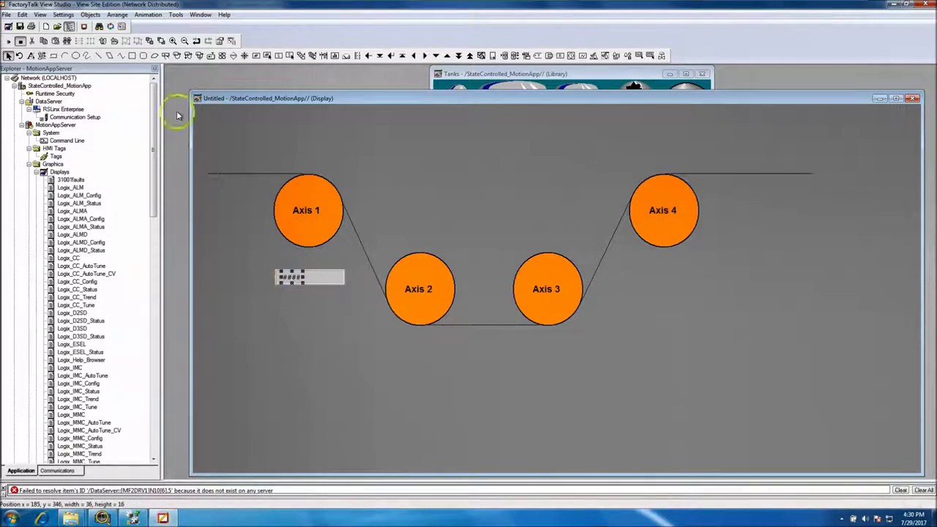
Add an 'Axis Velocity' text label beside the numeric display.
left_click(90, 15)
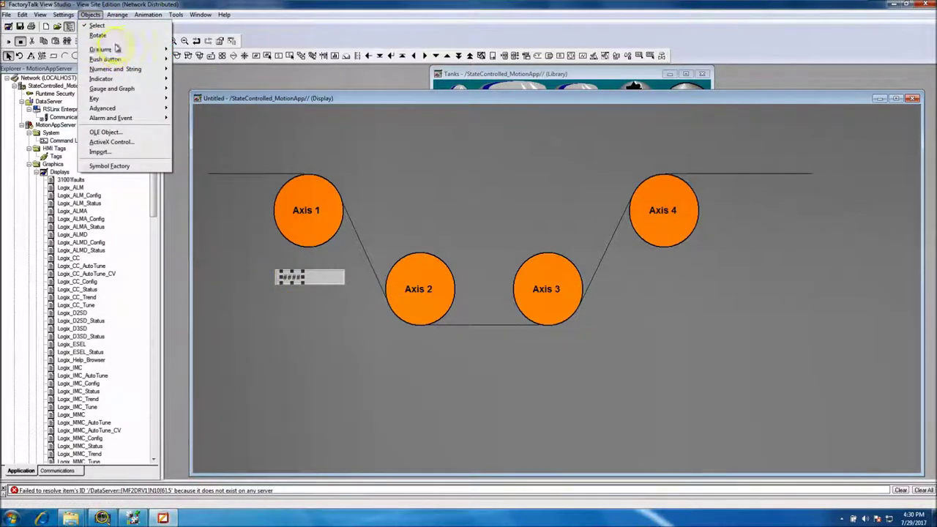
mouse_move(115, 58)
left_click(196, 48)
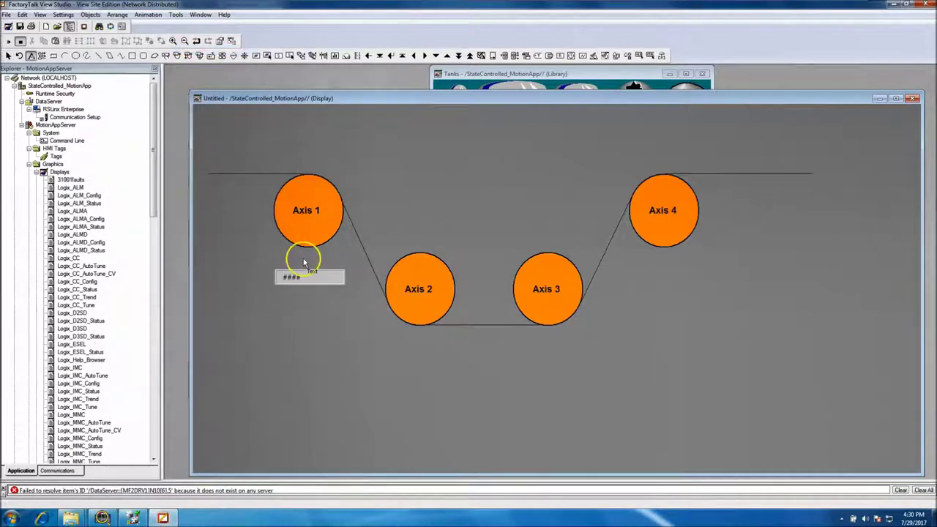
left_click_drag(304, 274, 335, 283)
left_click(110, 79)
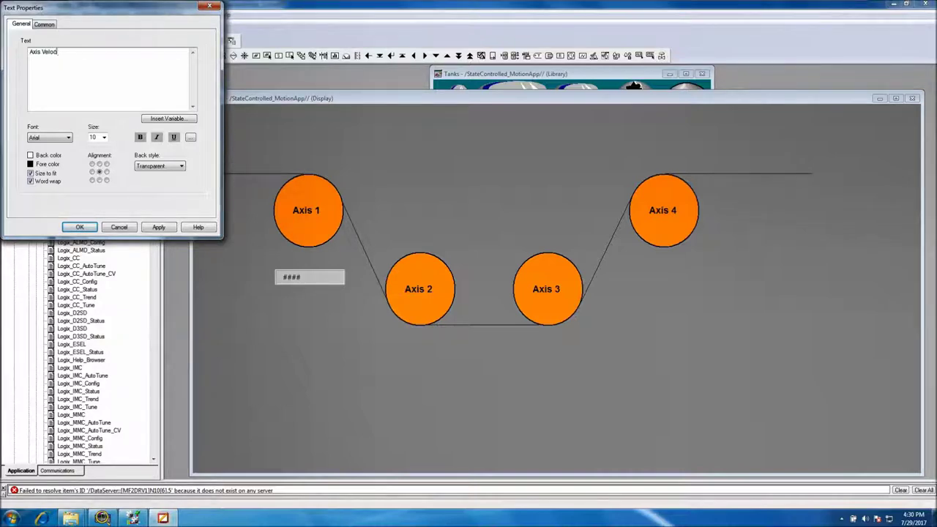
left_click(158, 228)
left_click(80, 227)
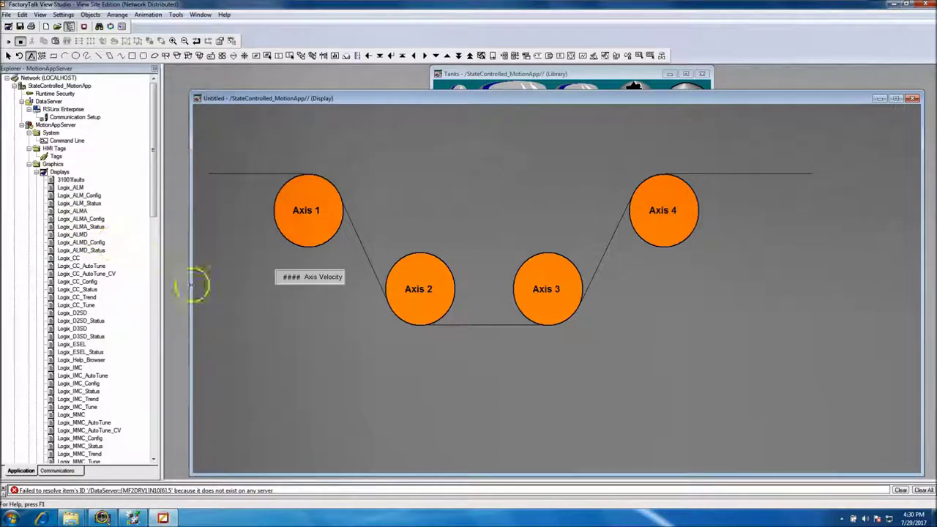
key("Escape")
left_click(279, 285)
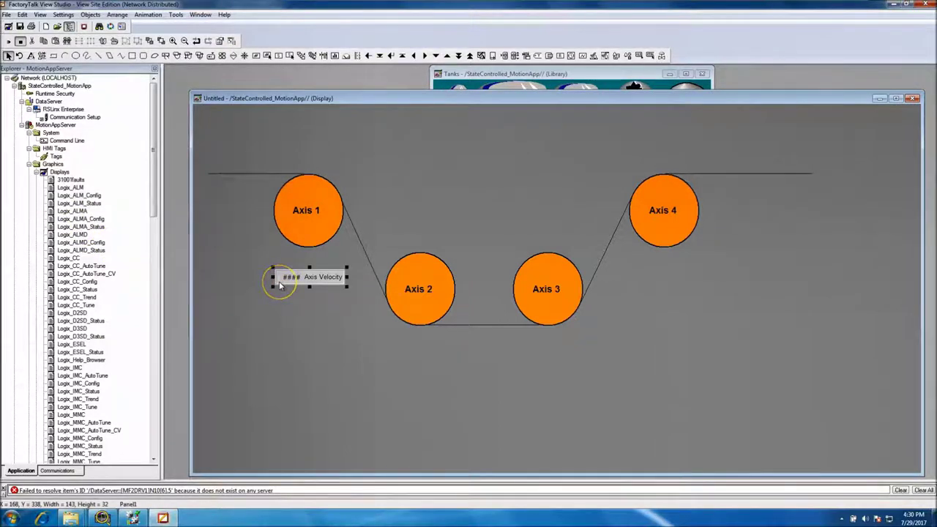
double_click(293, 278)
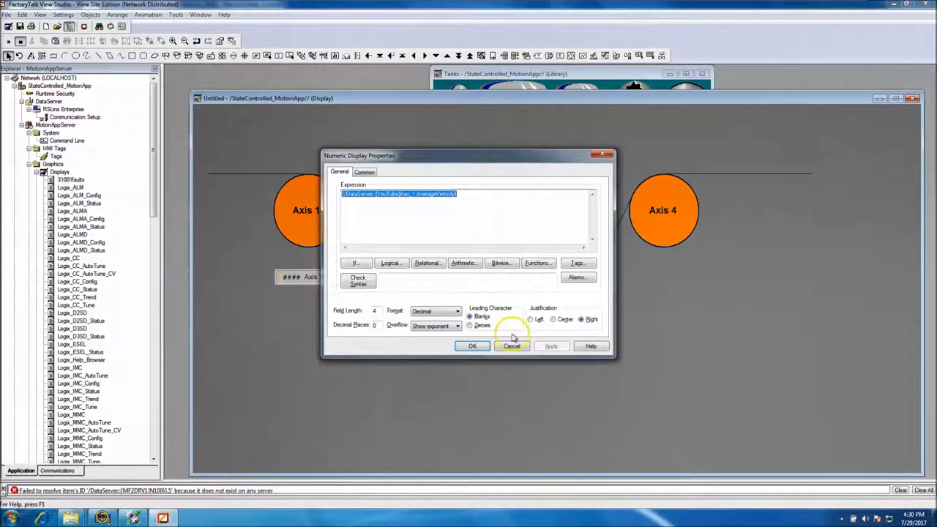
left_click(513, 340)
left_click(329, 277)
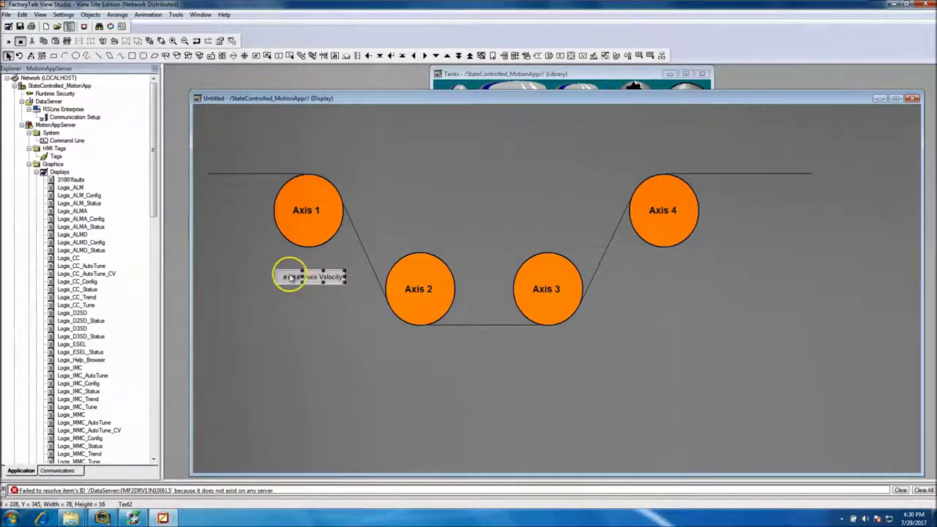
Group the velocity display, grey panel and label into one object.
left_click_drag(290, 278, 281, 279)
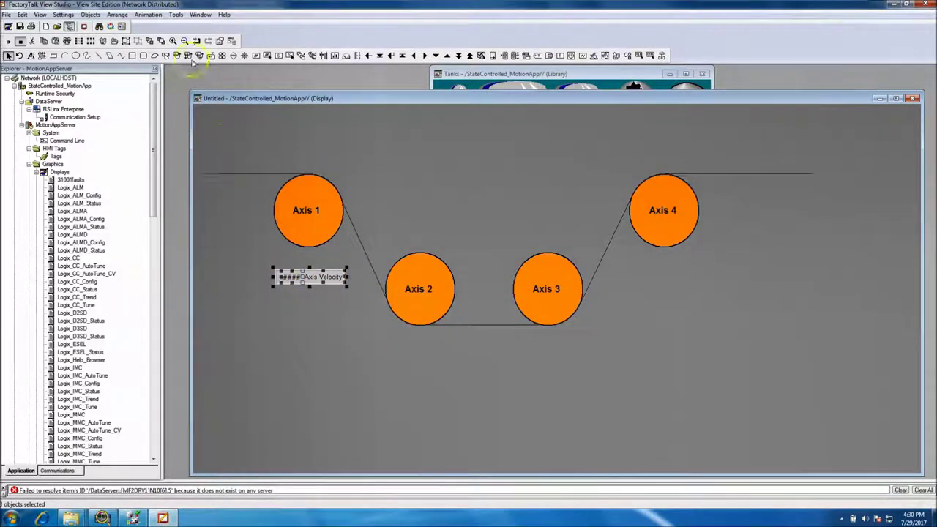
left_click(117, 14)
left_click(119, 27)
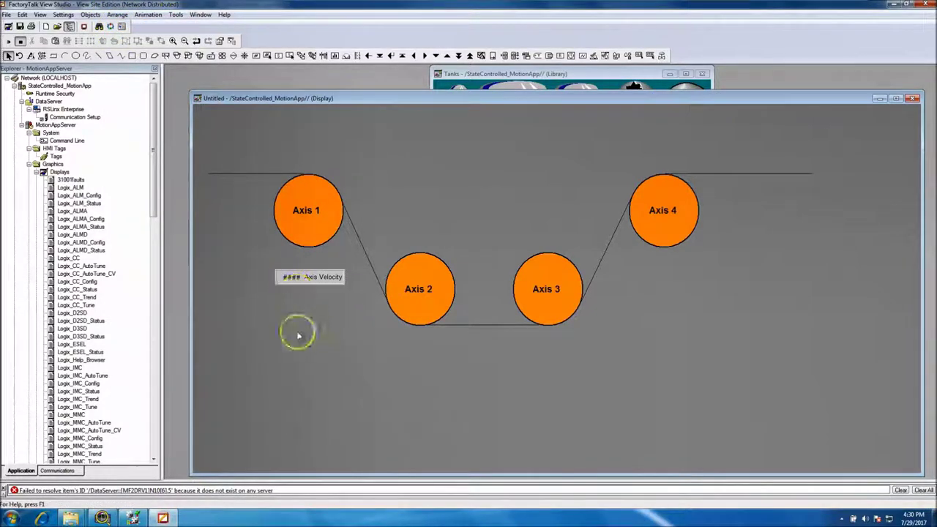
left_click(297, 279)
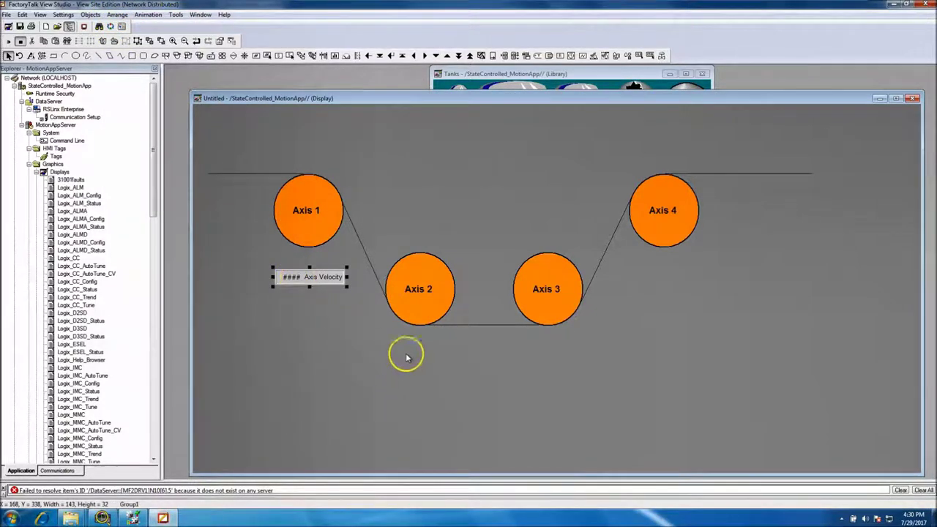
Duplicate the group three times and place the copies under Axis 4, Axis 3 and Axis 2.
key("ctrl+d")
key("ctrl+d")
key("ctrl+d")
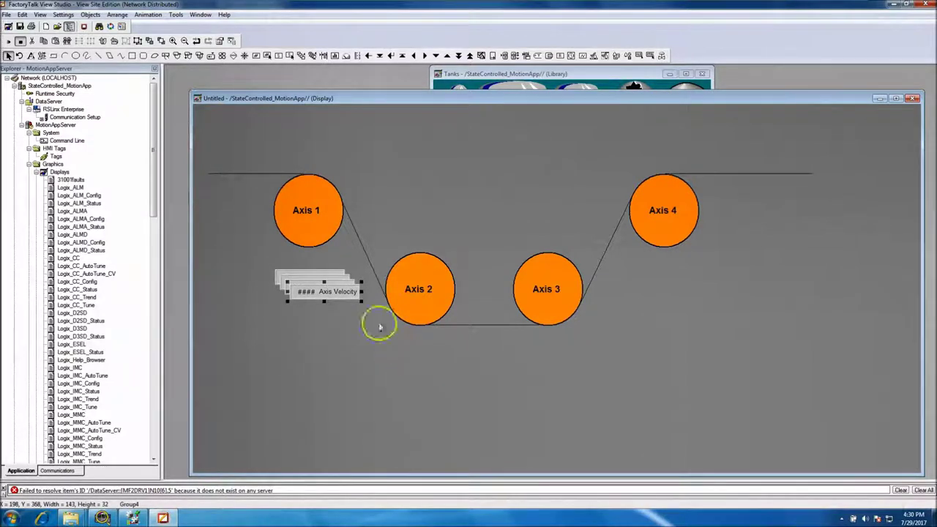
left_click(359, 303)
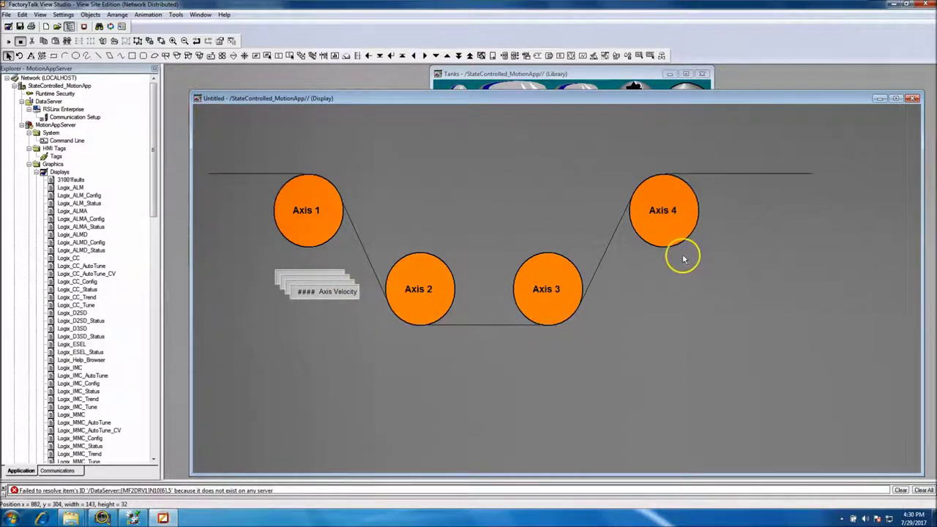
left_click_drag(682, 258, 681, 257)
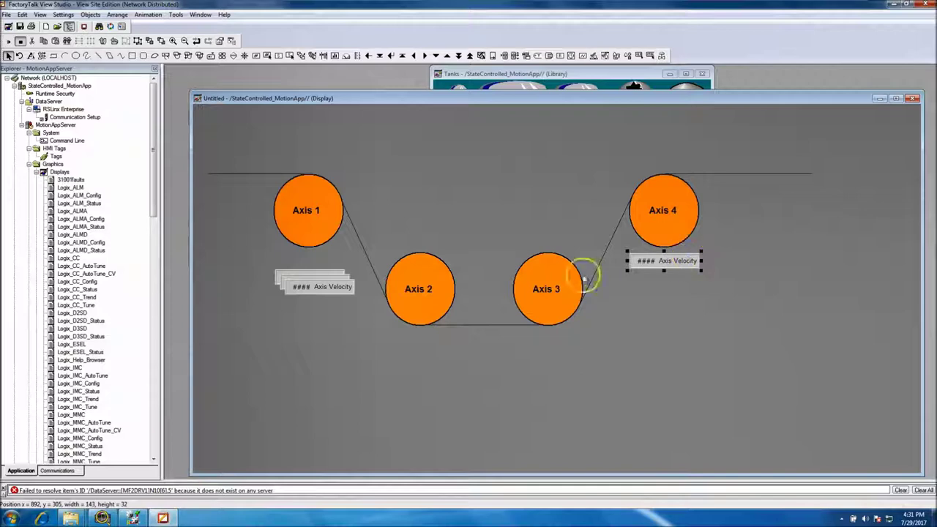
left_click(356, 296)
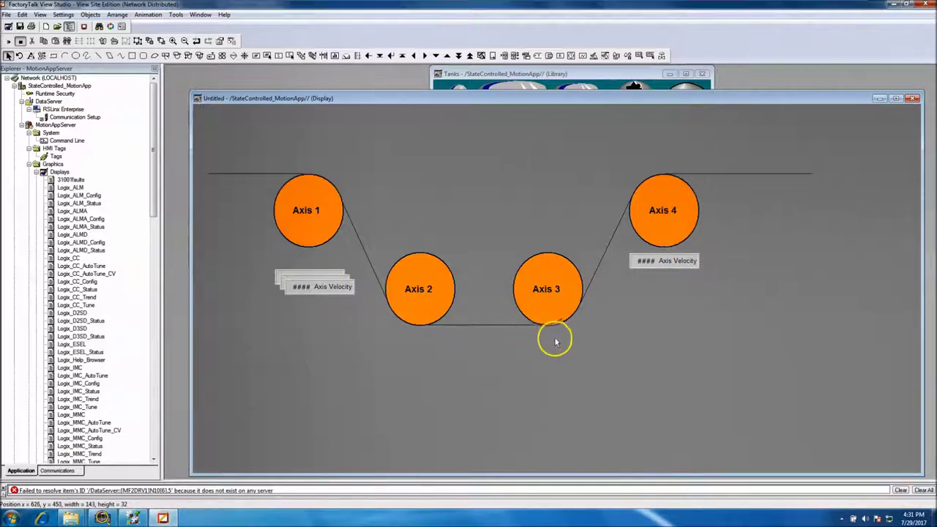
left_click_drag(555, 341, 578, 341)
left_click_drag(325, 290, 424, 345)
mouse_move(333, 276)
left_mouse_down()
mouse_move(330, 261)
mouse_move(329, 269)
left_mouse_up()
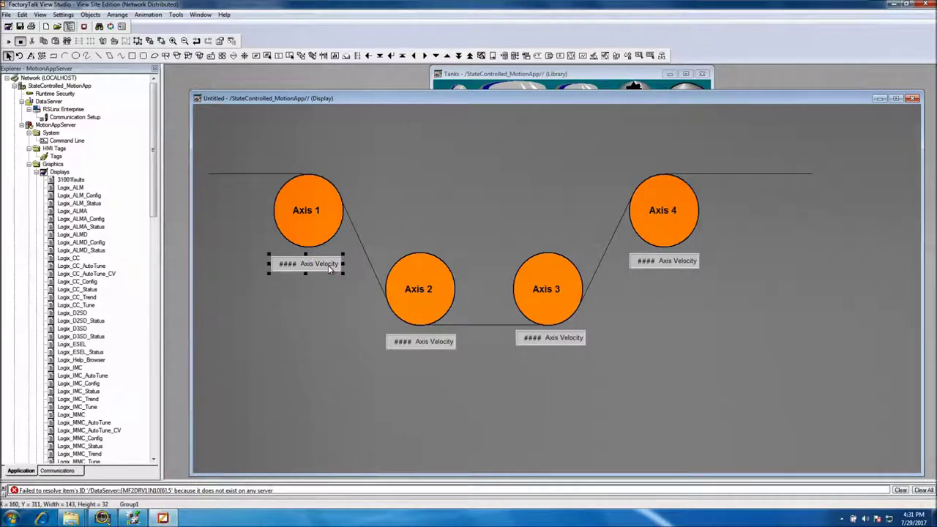
Top-align the Axis 1 and Axis 4 velocity displays.
left_click(686, 266, "shift")
left_click(545, 339, "shift")
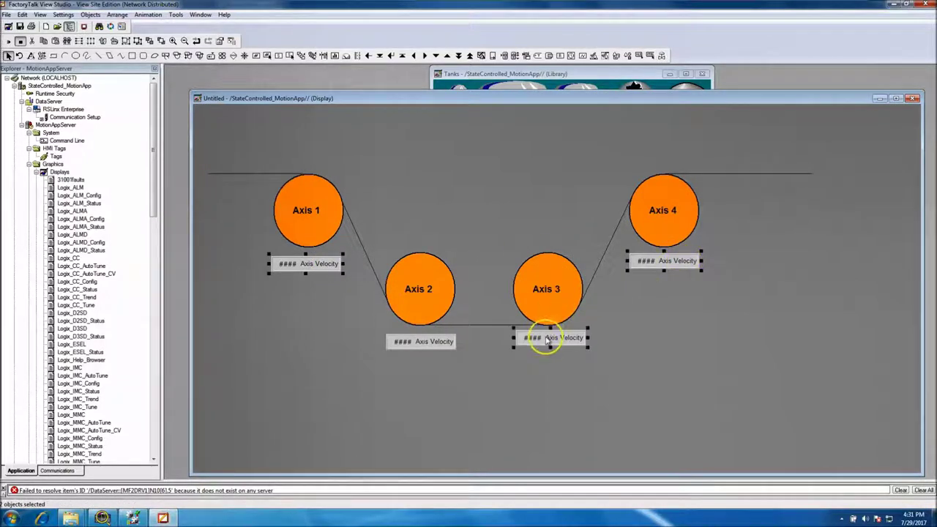
left_click(576, 339, "shift")
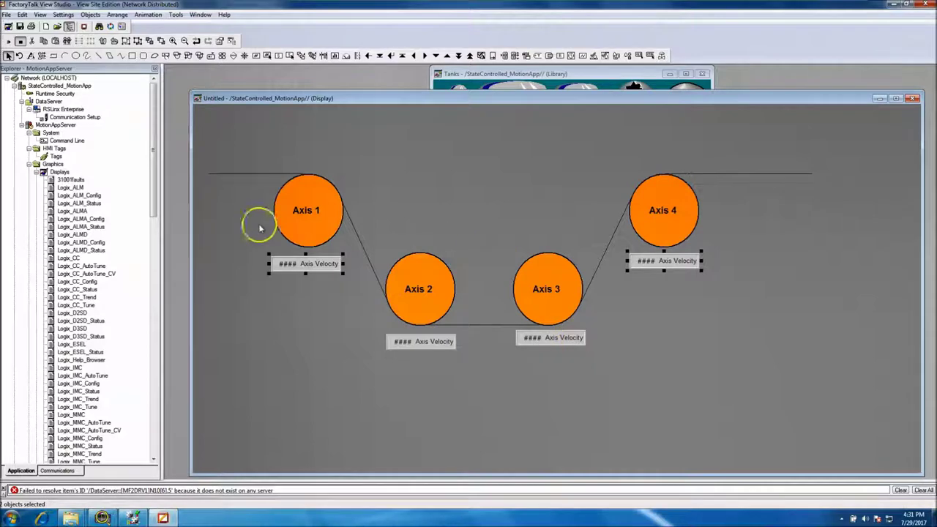
left_click(117, 15)
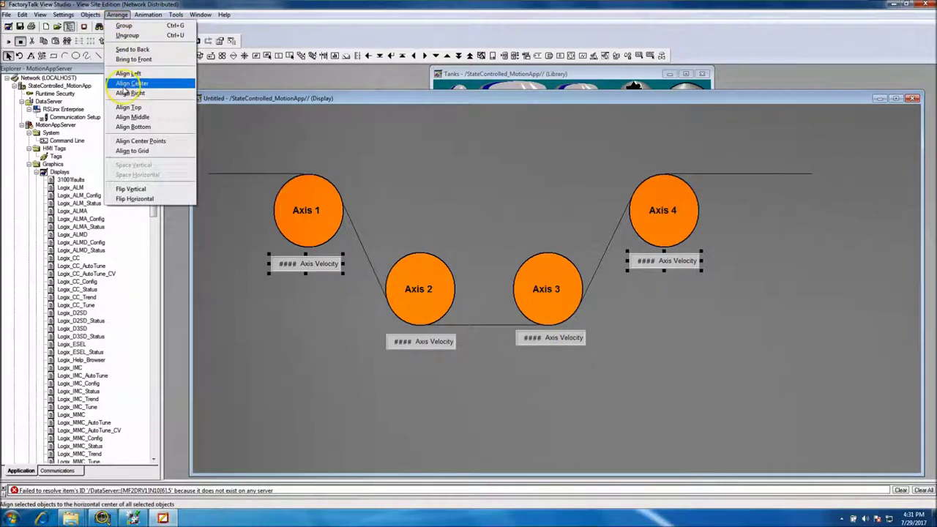
left_click(128, 107)
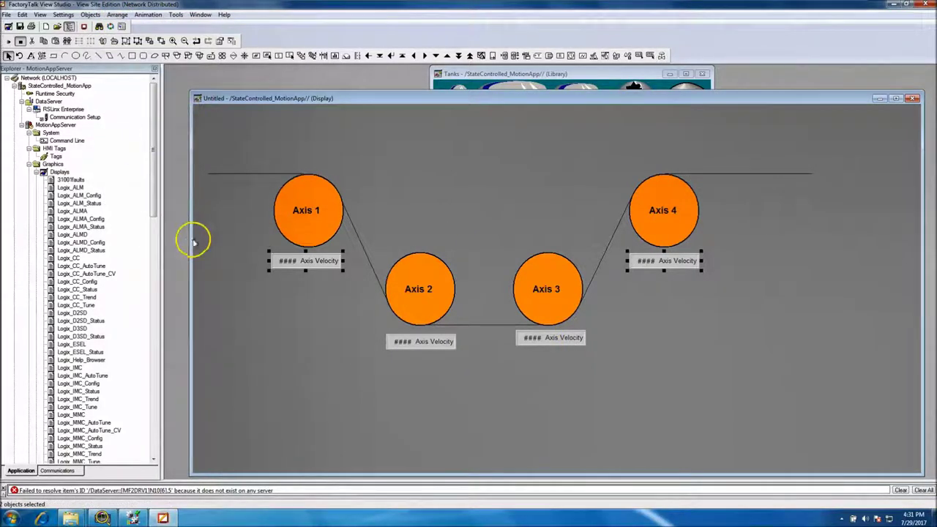
left_click(252, 300)
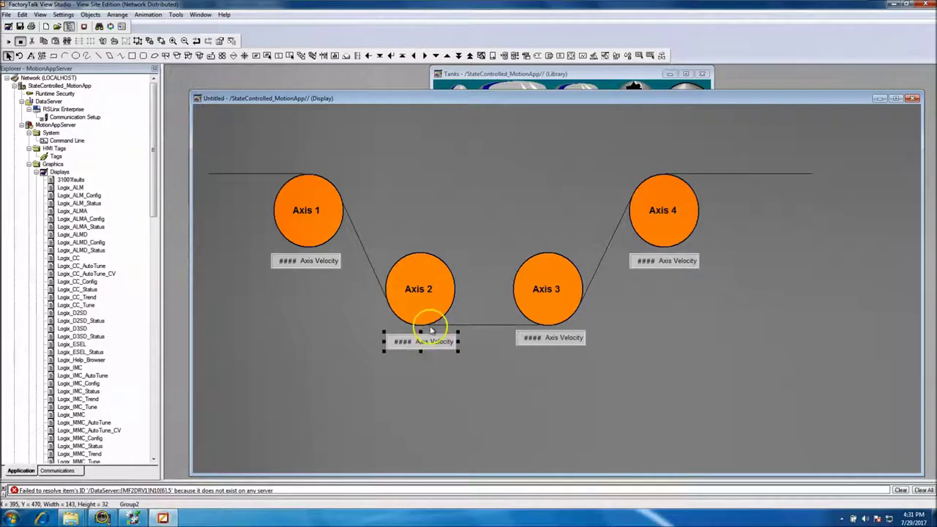
Top-align the Axis 3 velocity display with the Axis 2 display.
left_click(531, 341, "shift")
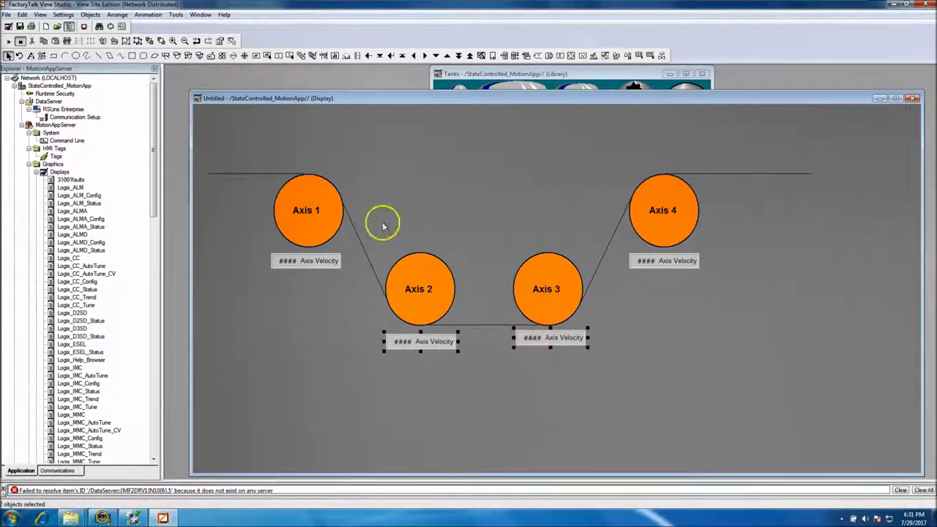
left_click(123, 14)
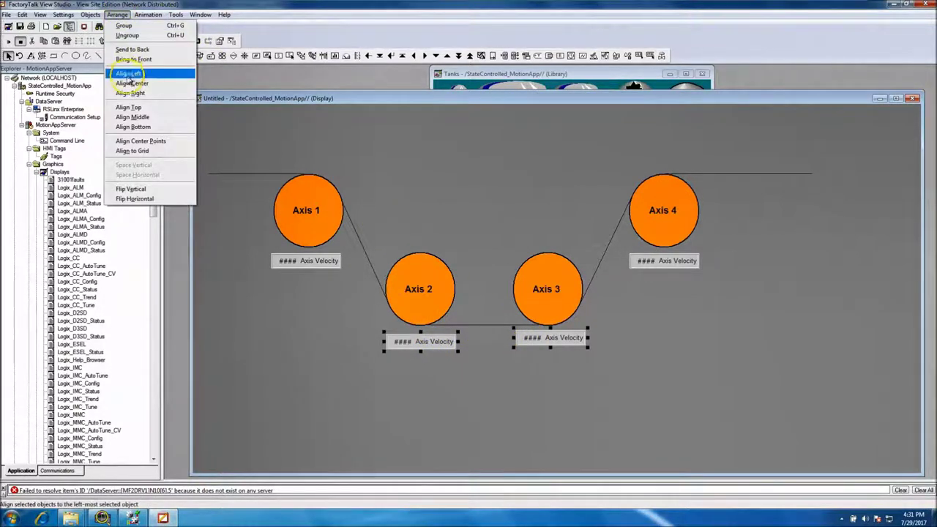
left_click(128, 108)
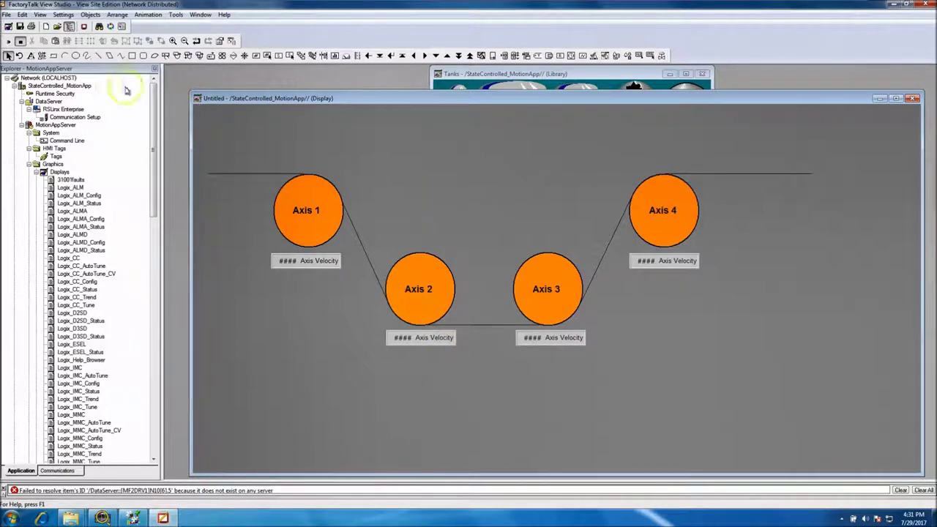
left_click(406, 341)
Point the Axis 2 velocity display's expression to Axis_2 AverageVelocity.
double_click(406, 341)
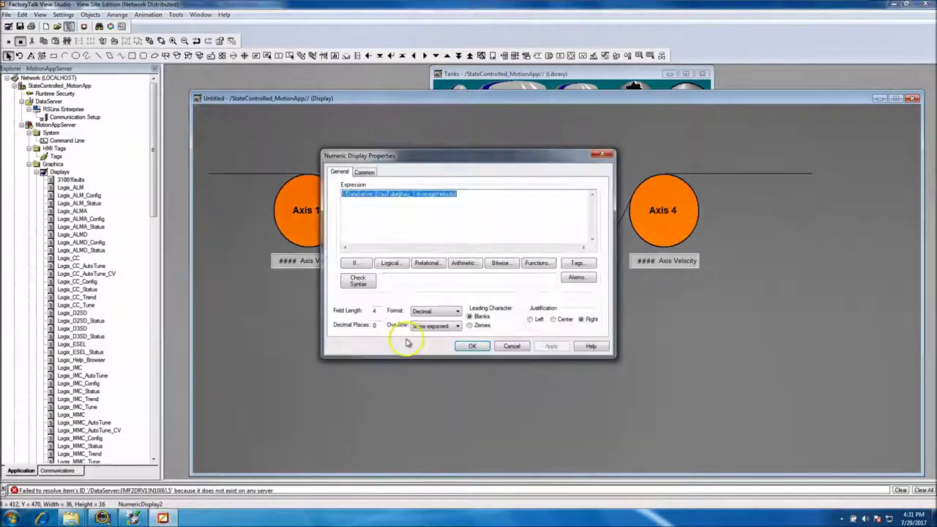
left_click(407, 195)
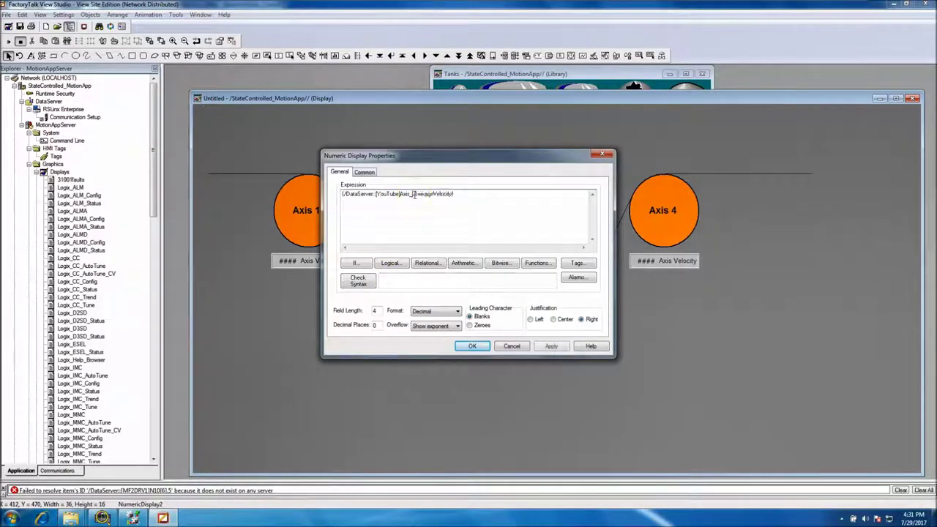
left_click(551, 345)
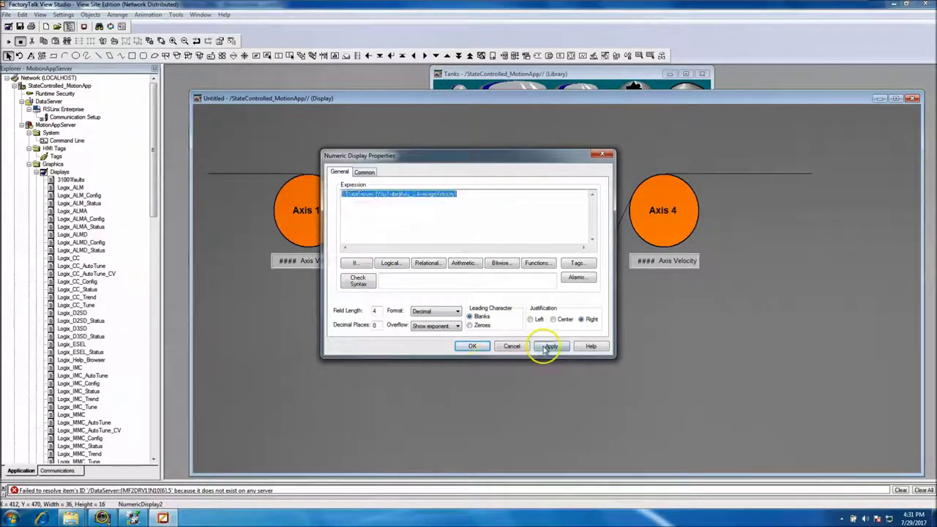
left_click(472, 345)
Point the Axis 3 velocity display's expression to Axis_3 AverageVelocity.
left_click(532, 342)
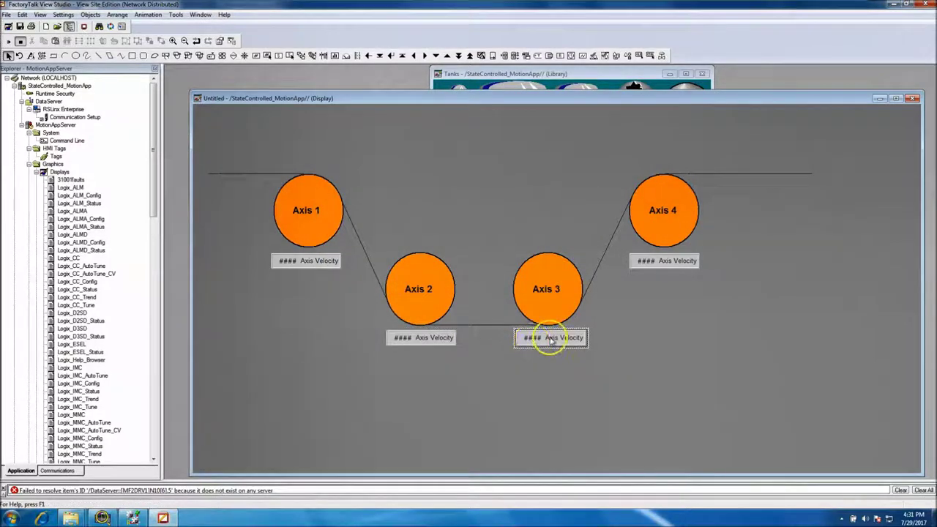
double_click(542, 341)
left_click(413, 194)
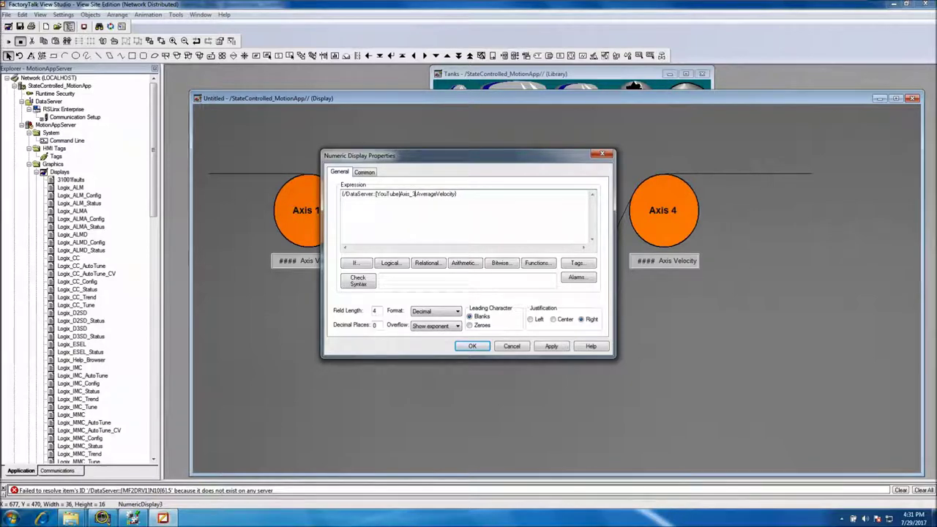
left_click(545, 346)
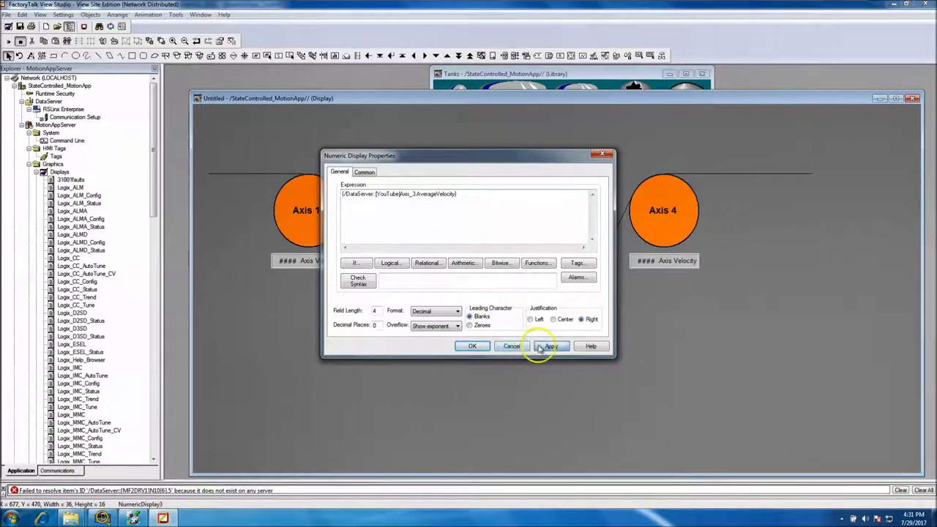
left_click(483, 347)
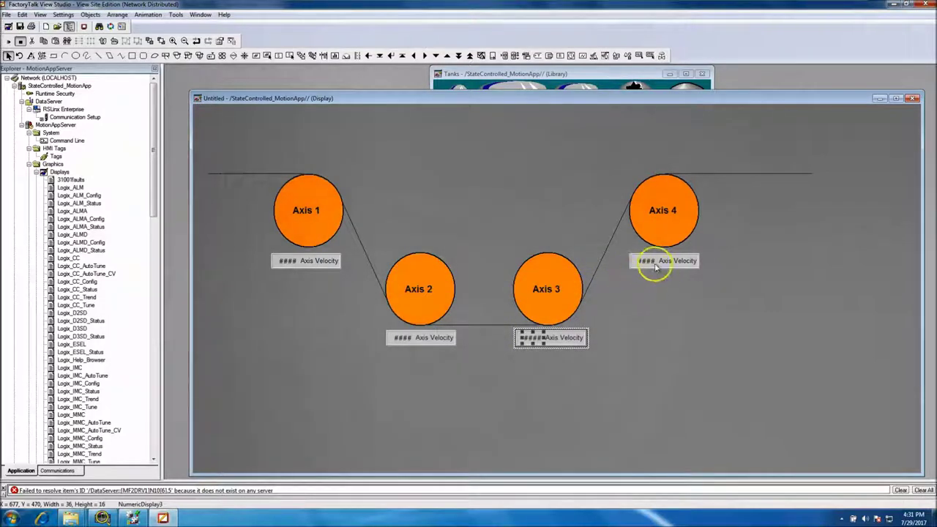
Change the Axis 4 velocity display's expression to Axis_4 AverageVelocity.
left_click(648, 265)
double_click(648, 264)
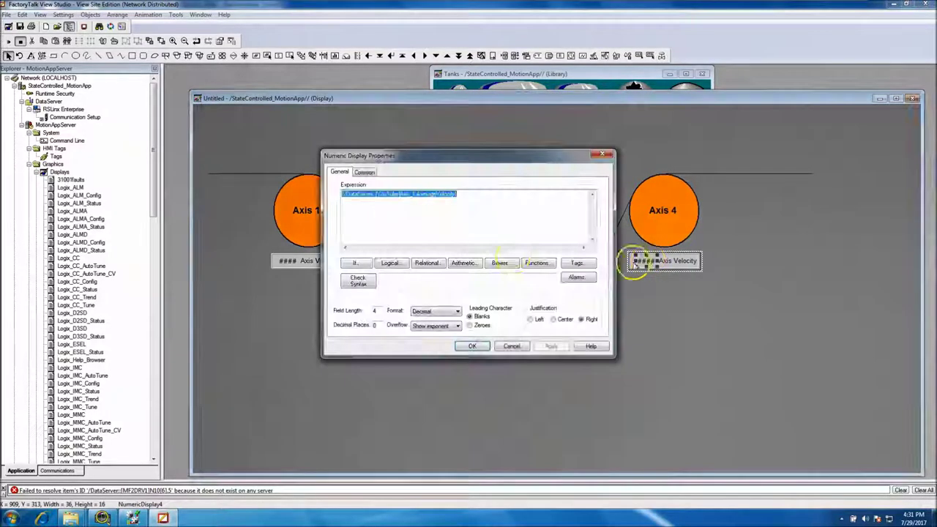
left_click(427, 221)
type("4")
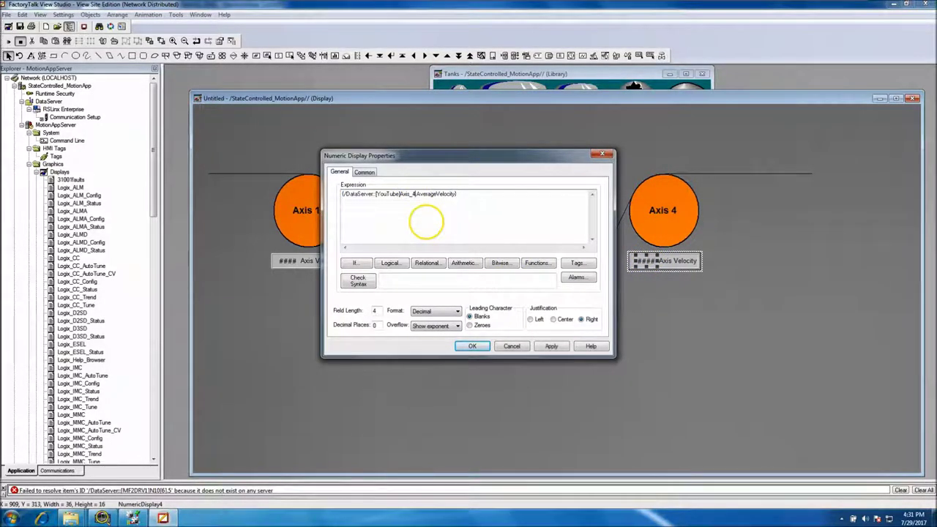
left_click(551, 346)
left_click(472, 346)
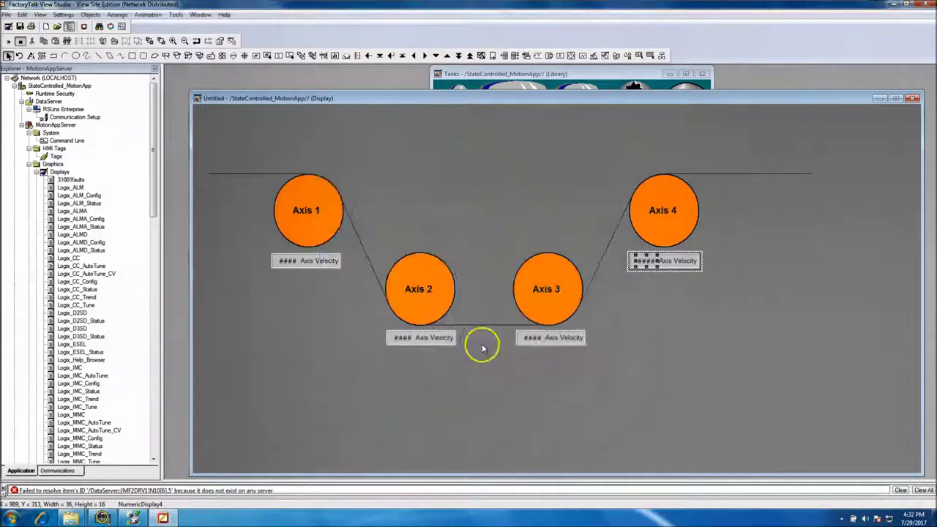
Save the display as 'AxisControl Screen' and test-run it to show live velocities.
left_click(312, 164)
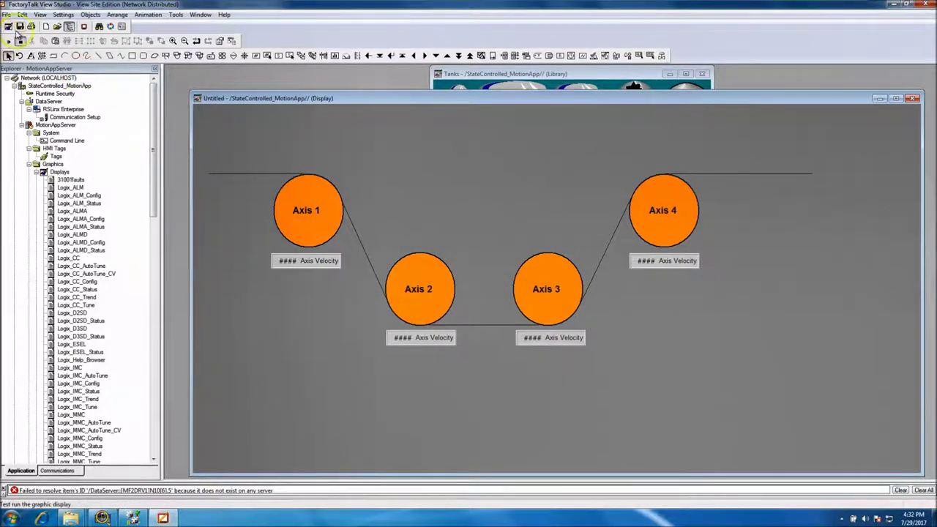
left_click(20, 27)
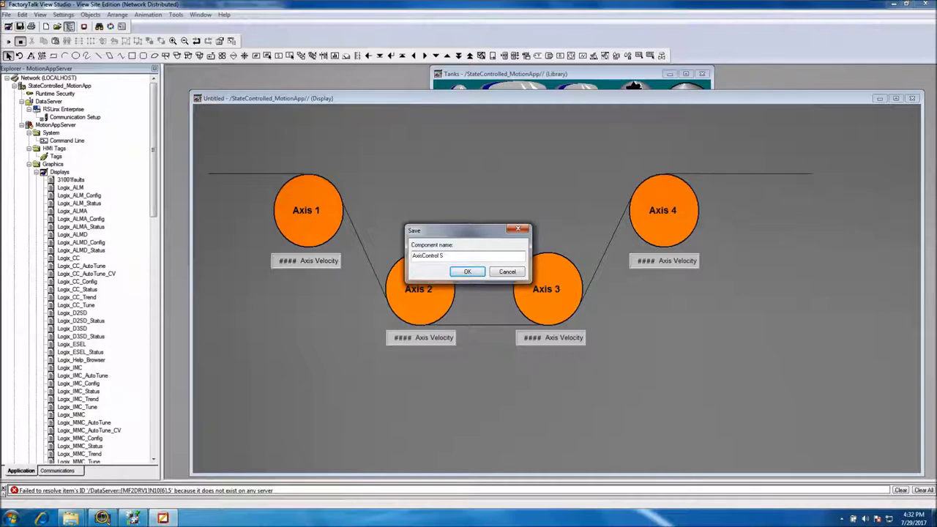
left_click(467, 272)
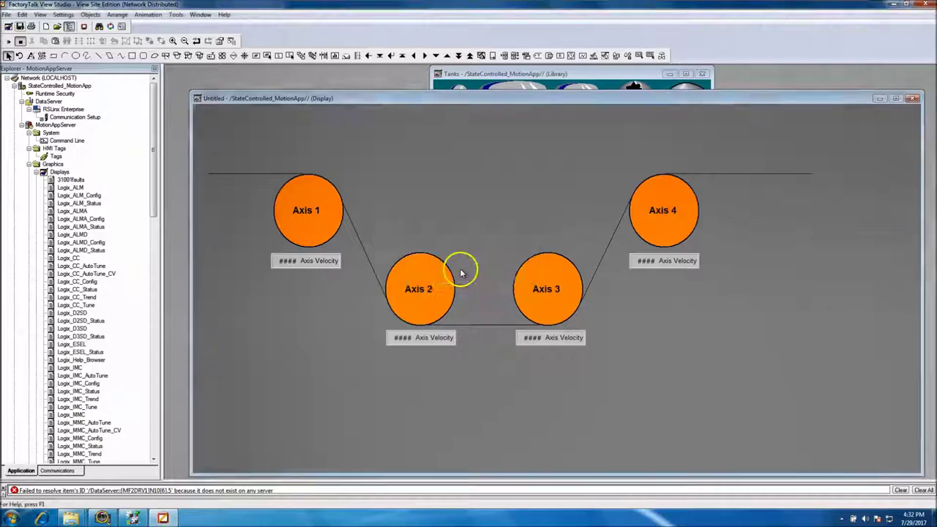
left_click(8, 40)
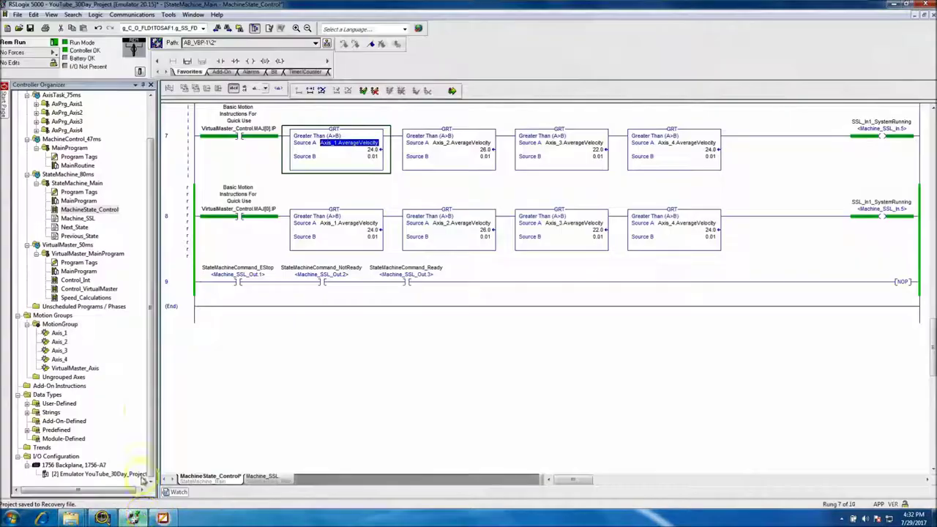
Discard the pending rung edit in the StateMachine_Main ladder in RSLogix 5000.
left_click(132, 517)
left_click(183, 151)
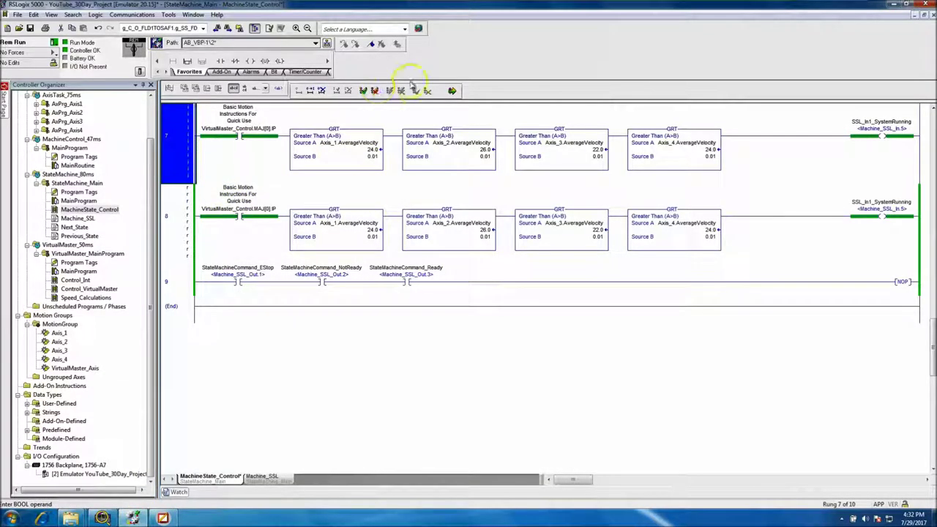
left_click(375, 90)
left_click(492, 281)
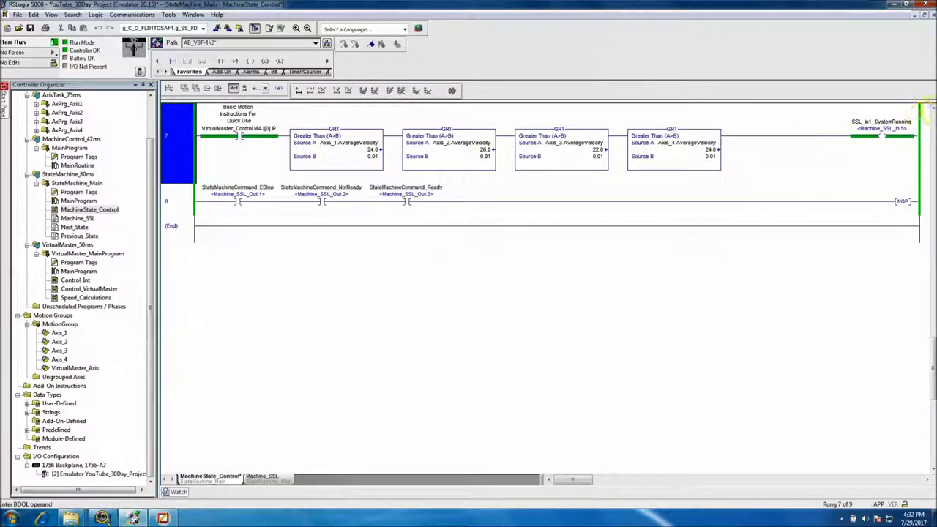
Toggle the HMI_SystemStopPB bit on and back off to stop the axes.
scroll(700, 174, "up", 4)
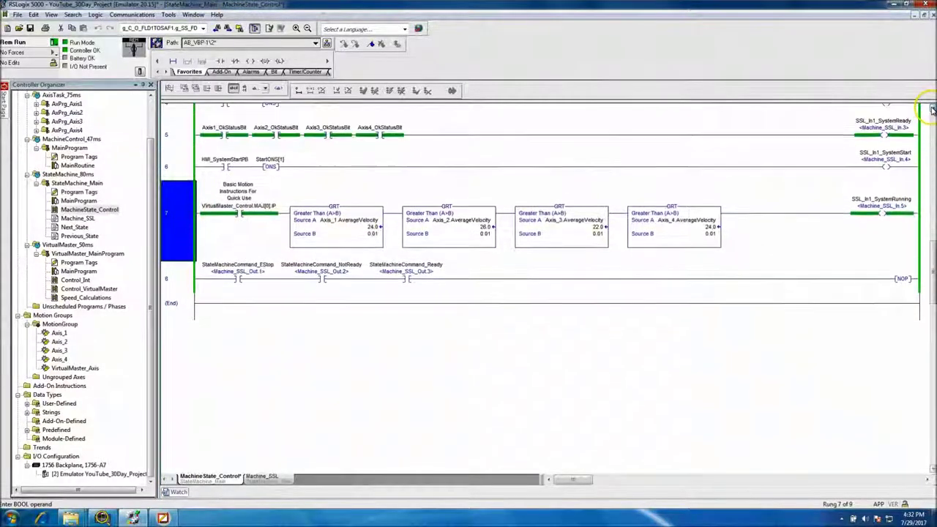
left_click(225, 142)
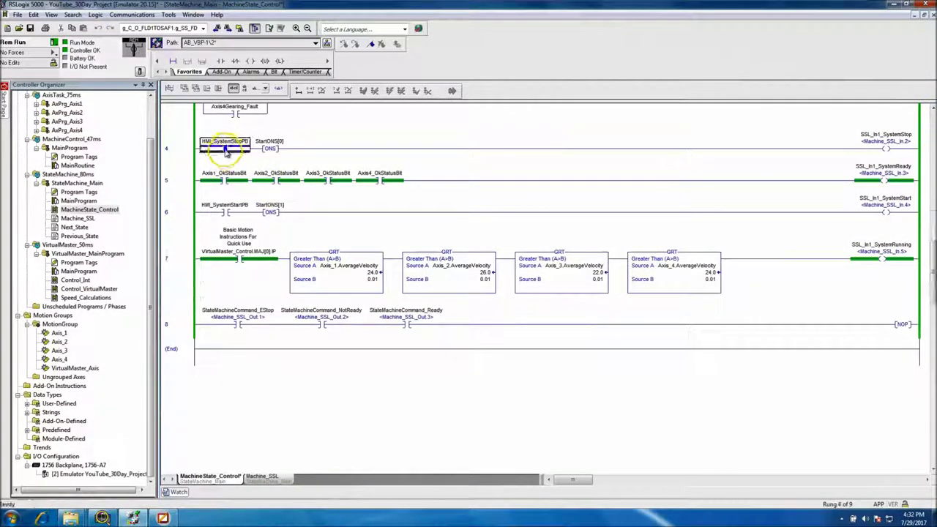
right_click(226, 148)
left_click(269, 253)
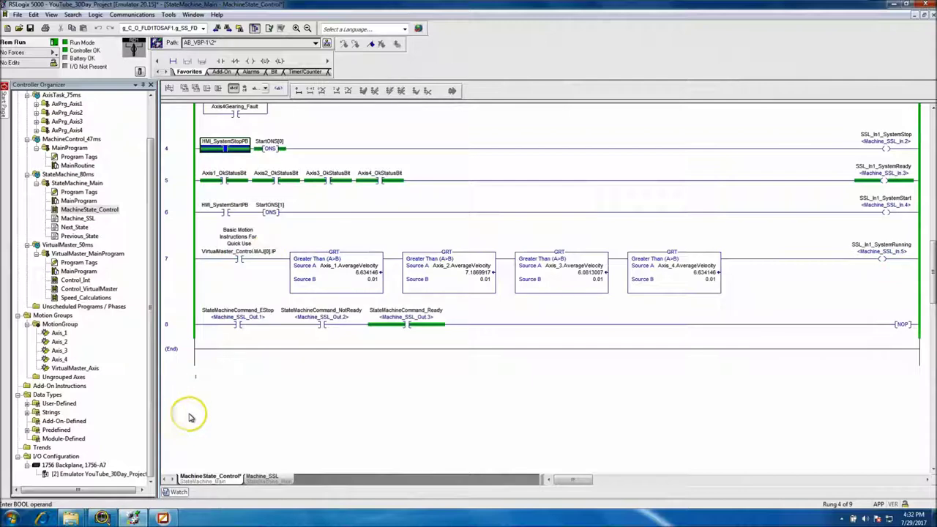
left_click(165, 516)
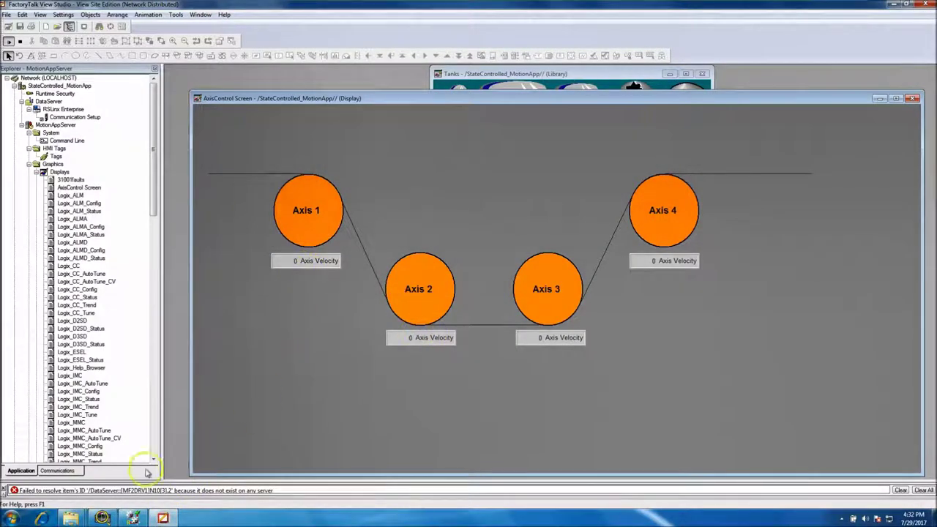
left_click(134, 517)
right_click(224, 145)
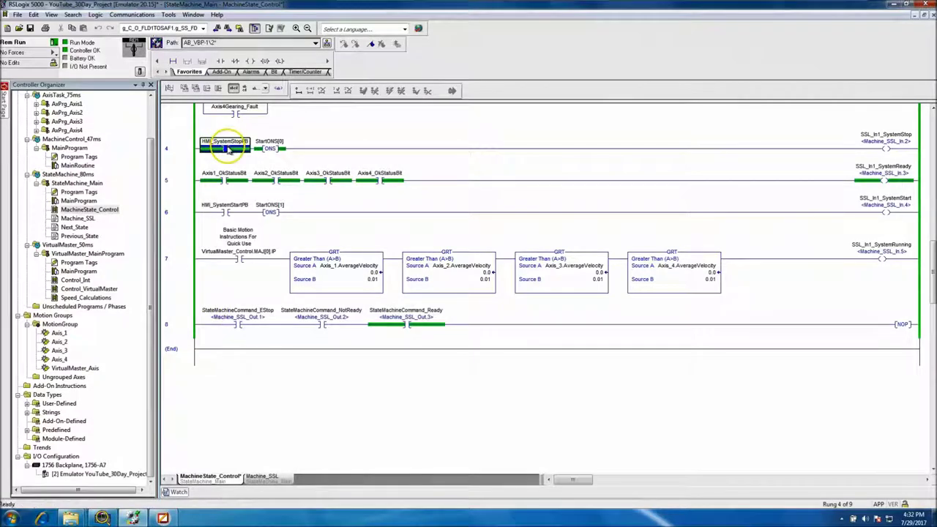
left_click(254, 250)
Toggle the HMI_SystemStartPB bit on rung 6 so the axes run again.
left_click(224, 206)
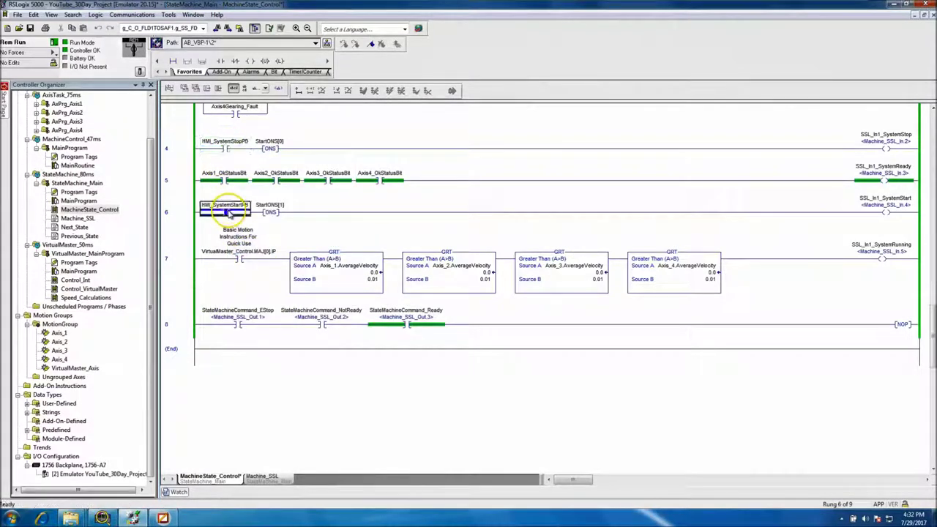
right_click(225, 209)
left_click(267, 312)
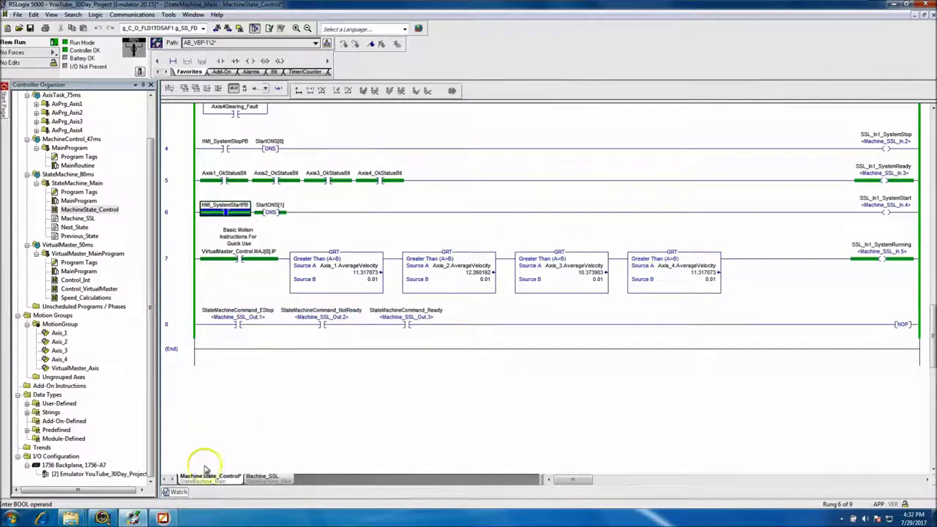
left_click(169, 517)
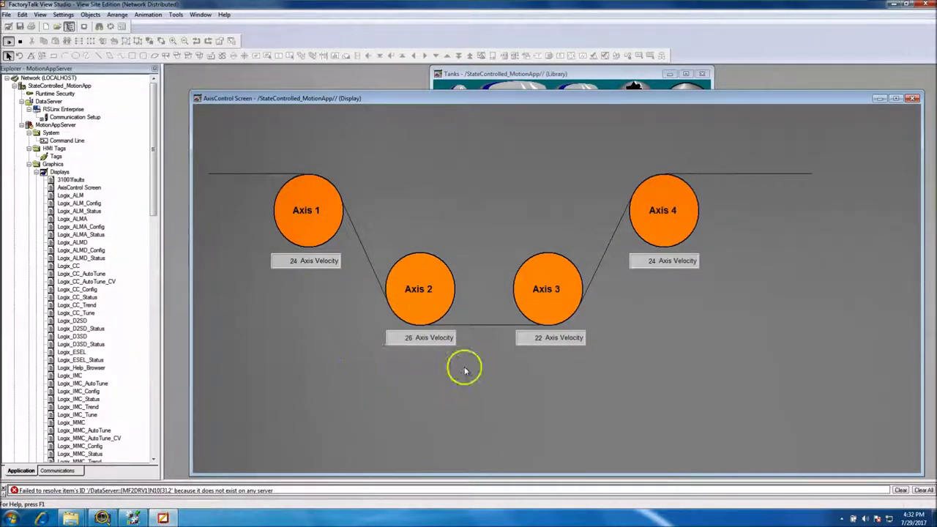